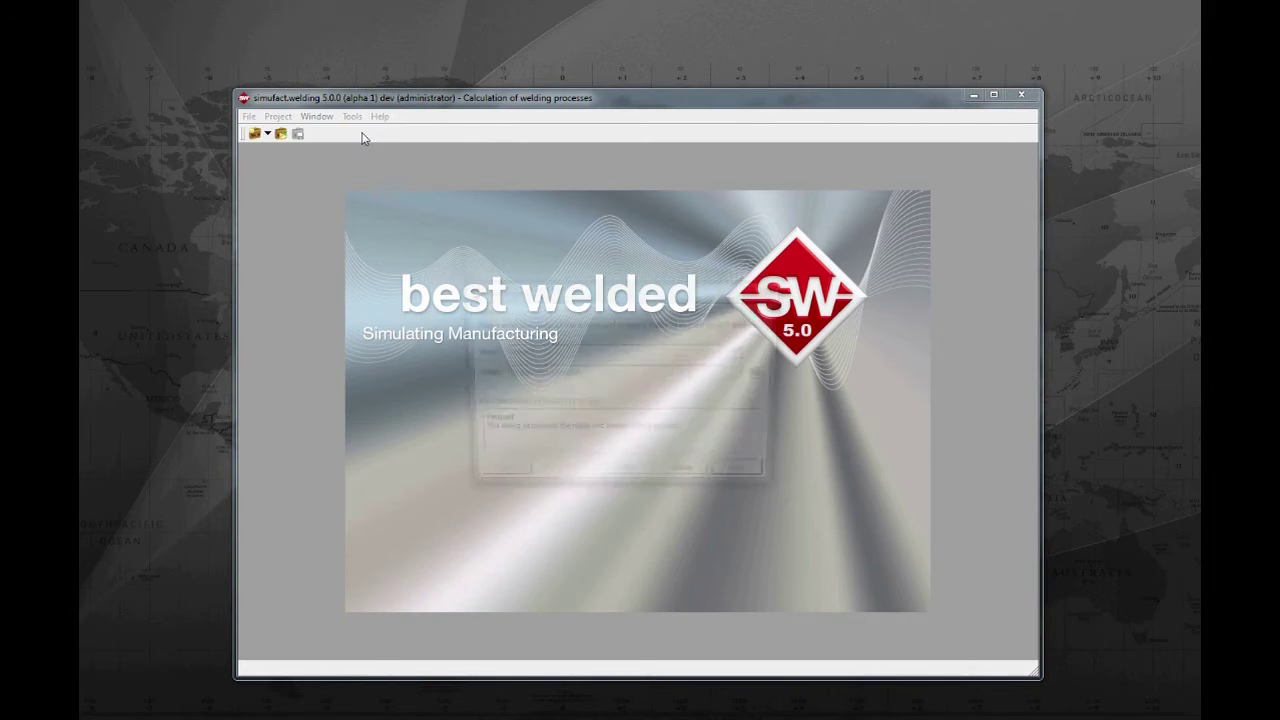
Name the new project GMAW-Tutorial and confirm it.
double_click(513, 351)
type("GMAW-Tutorial")
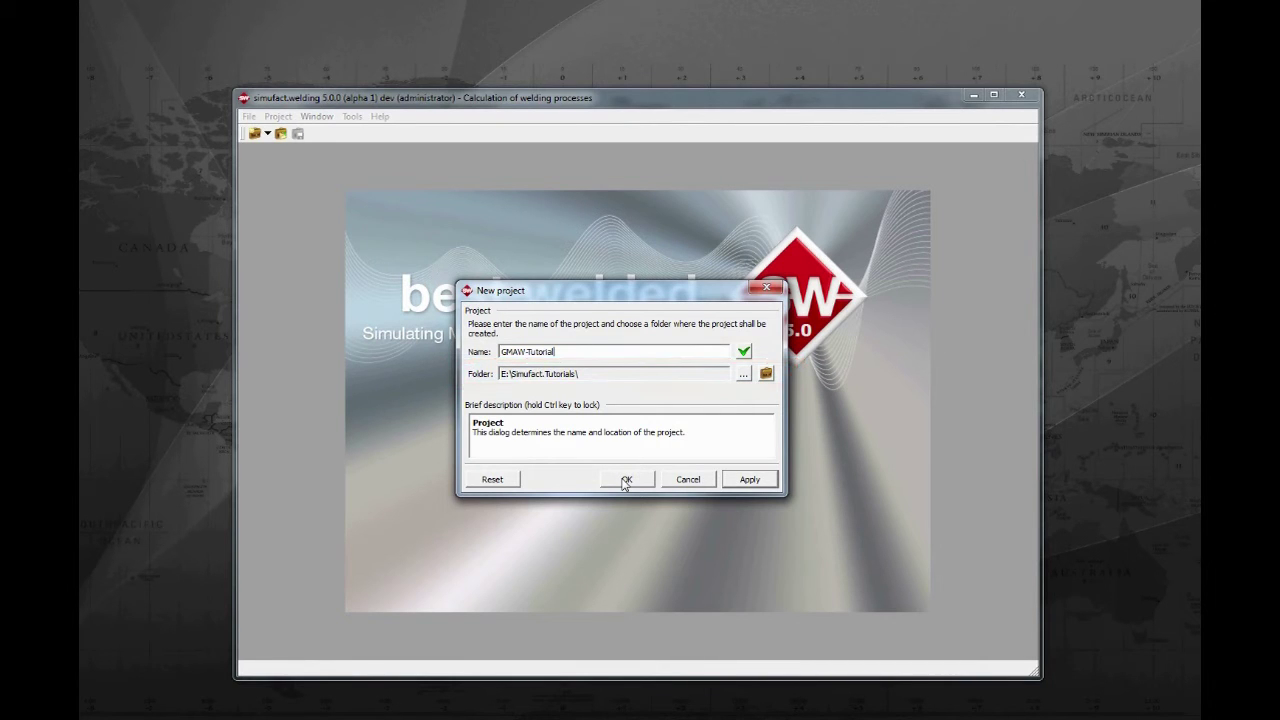
left_click(625, 480)
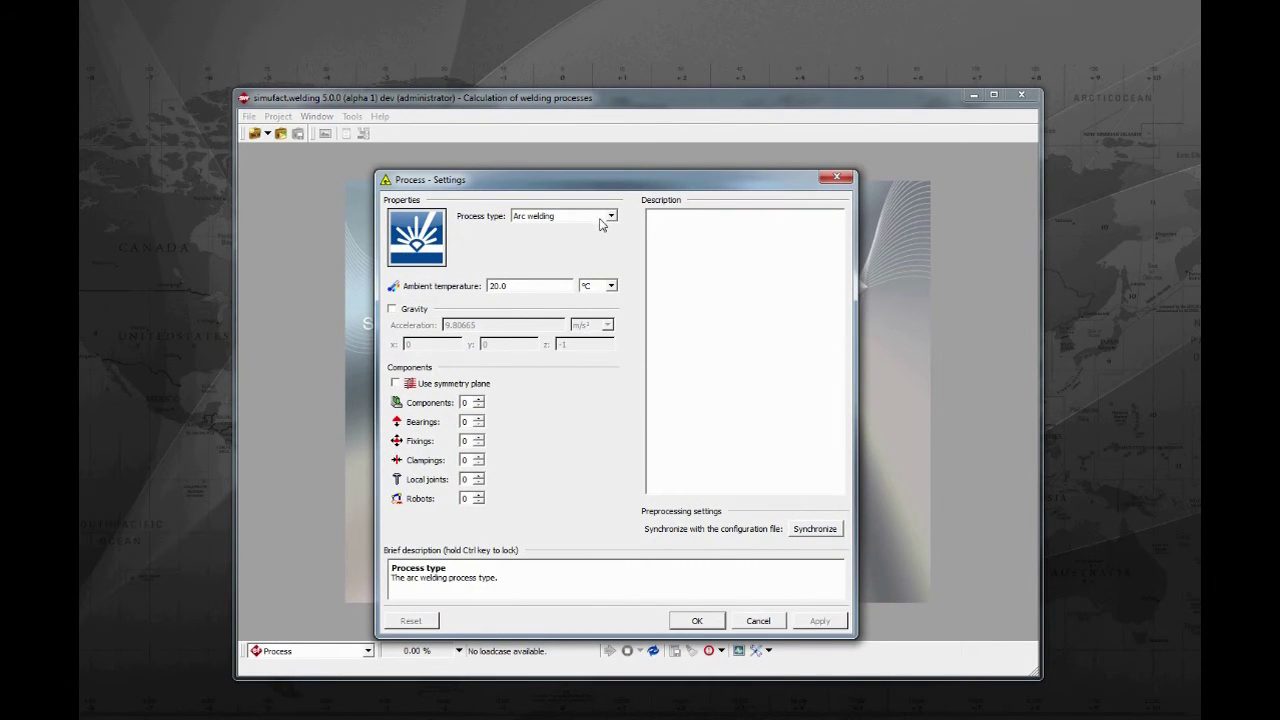
Create an Arc welding process with a description, 2 components, 1 bearing, 2 clampings and 1 robot.
left_click(600, 217)
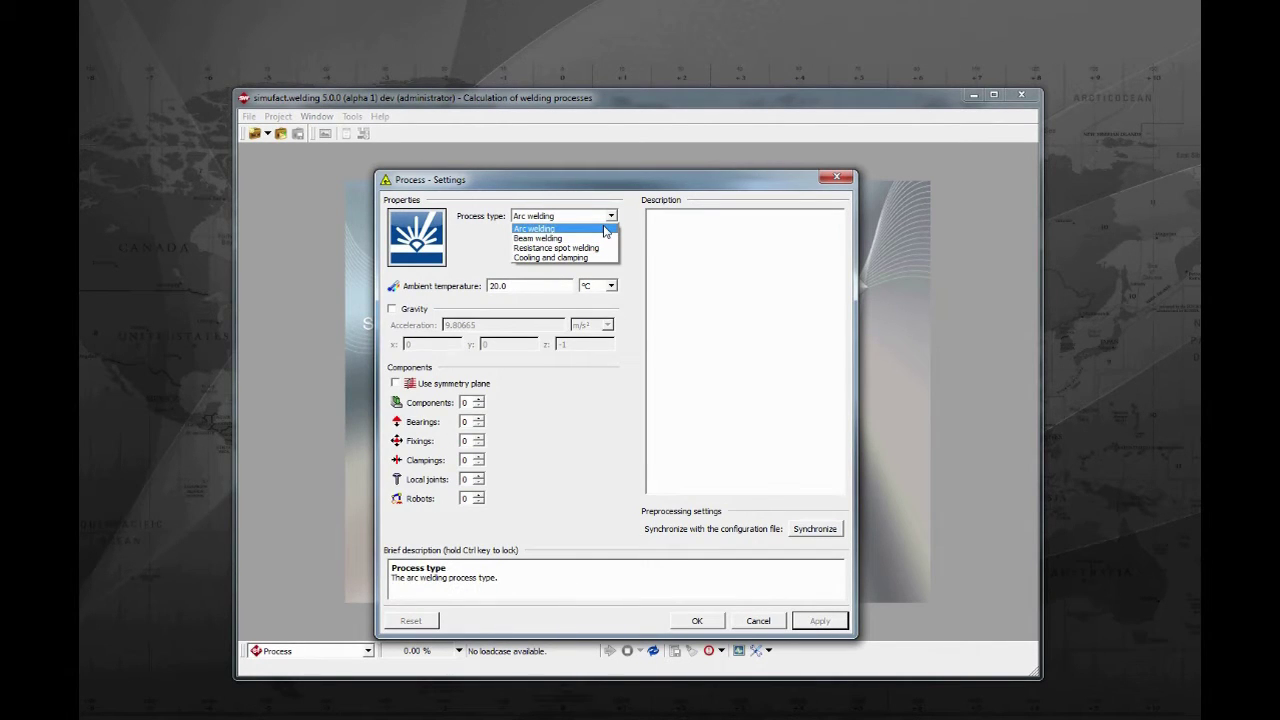
left_click(604, 230)
left_click(697, 236)
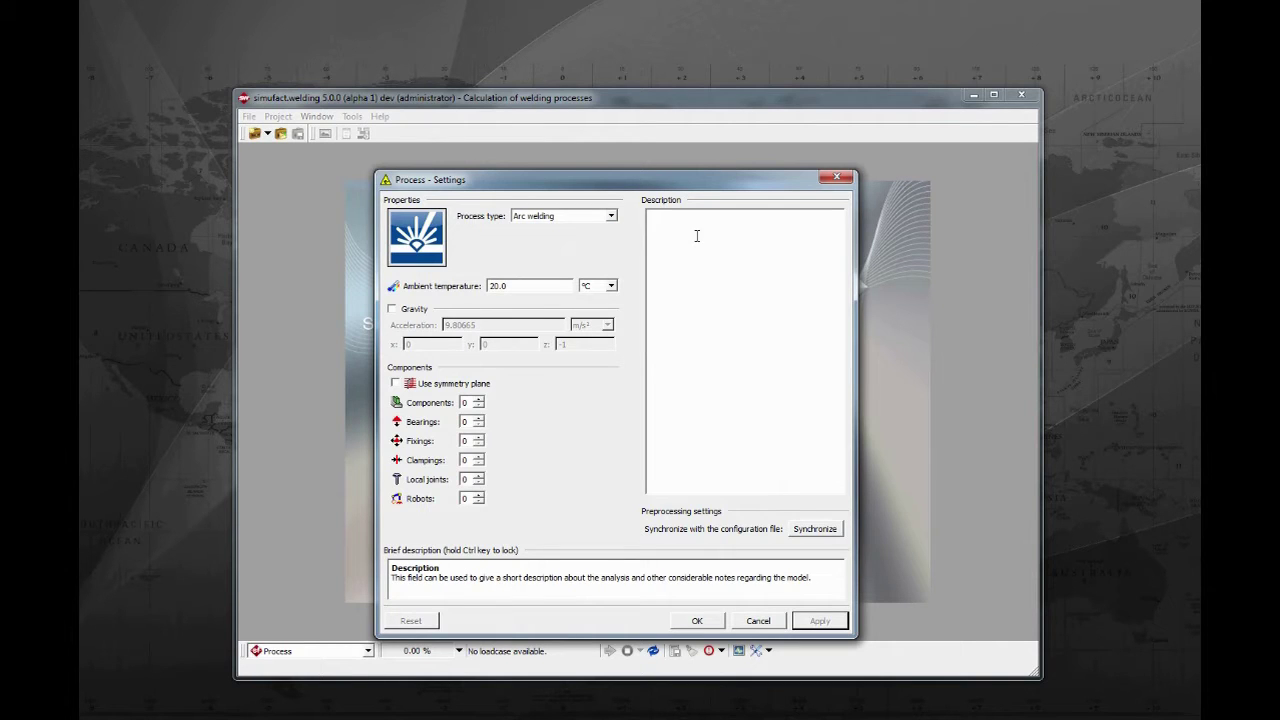
type("Arc welding tutorial")
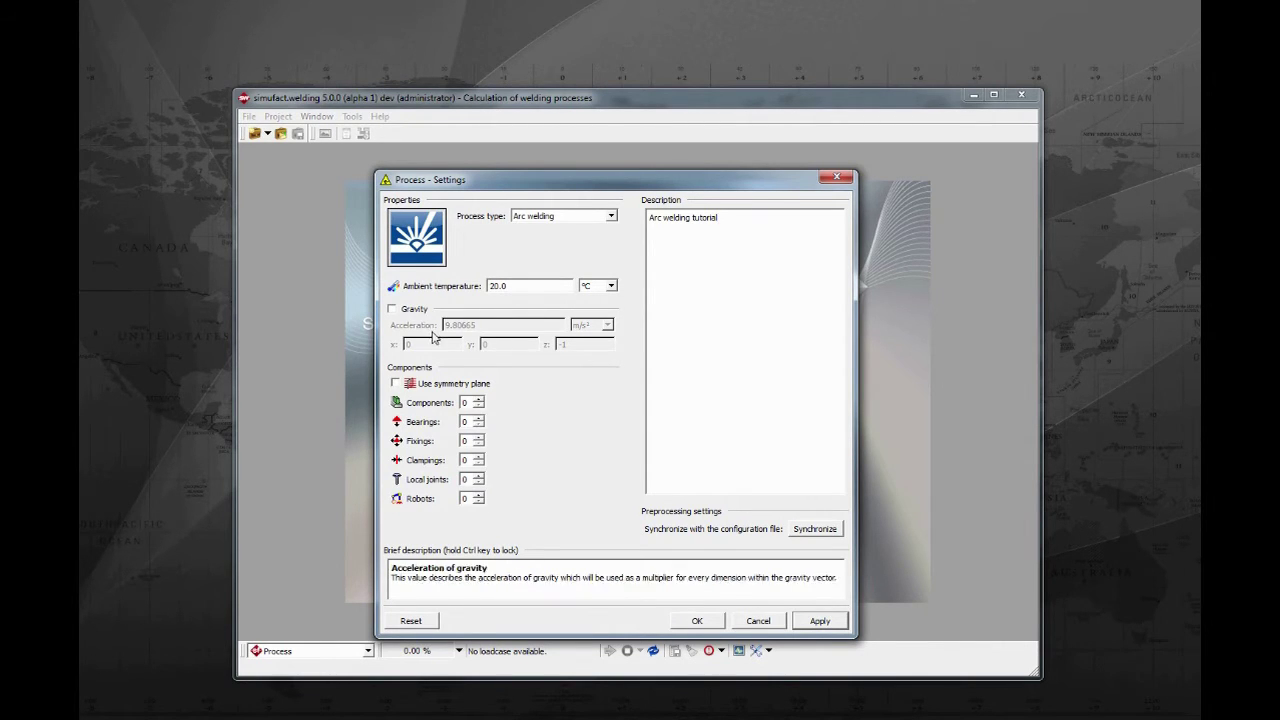
left_click(479, 420)
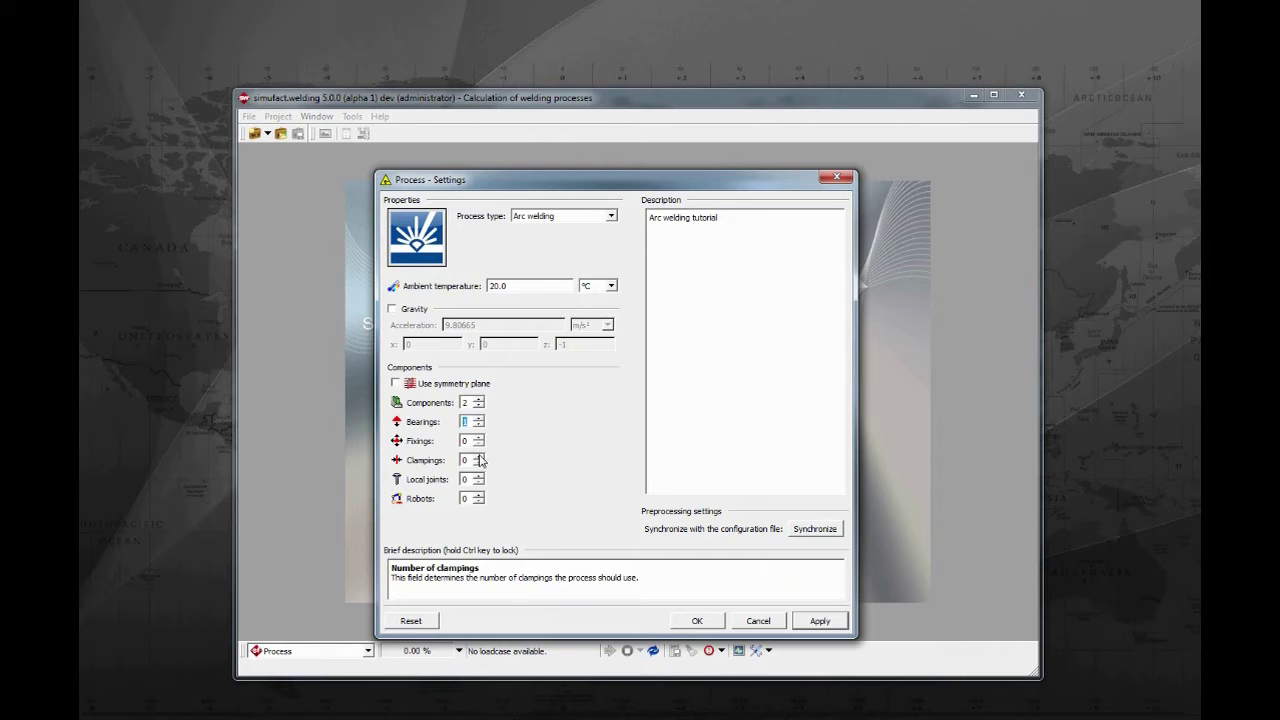
left_click(480, 457)
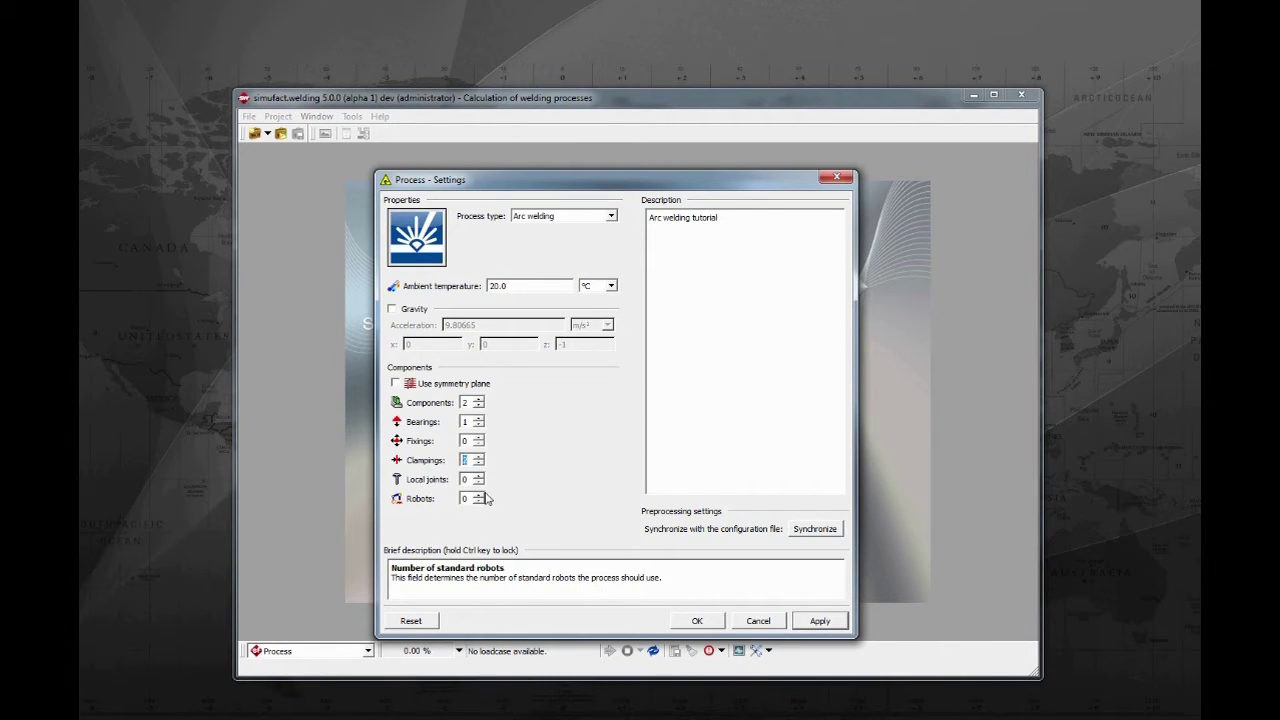
left_click(481, 499)
left_click(697, 621)
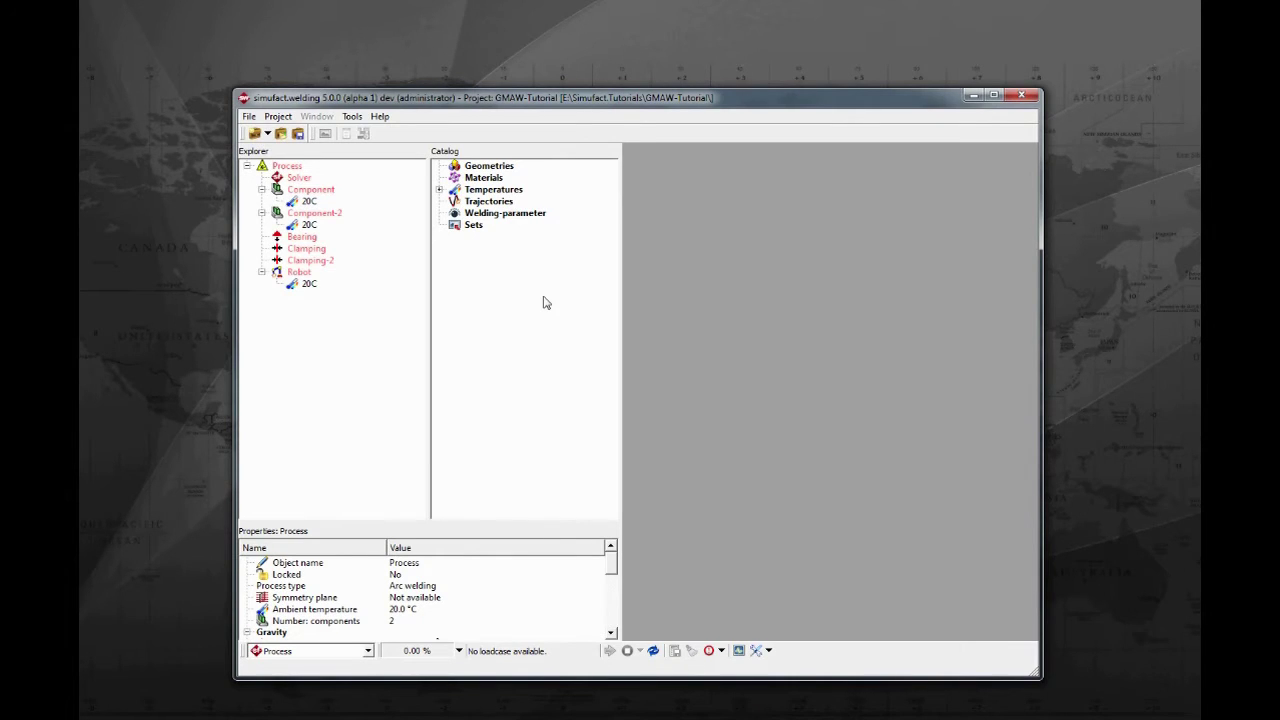
Import Plate.bdf and Tube.bdf, using Millimeter as the unit for all geometries.
right_click(507, 170)
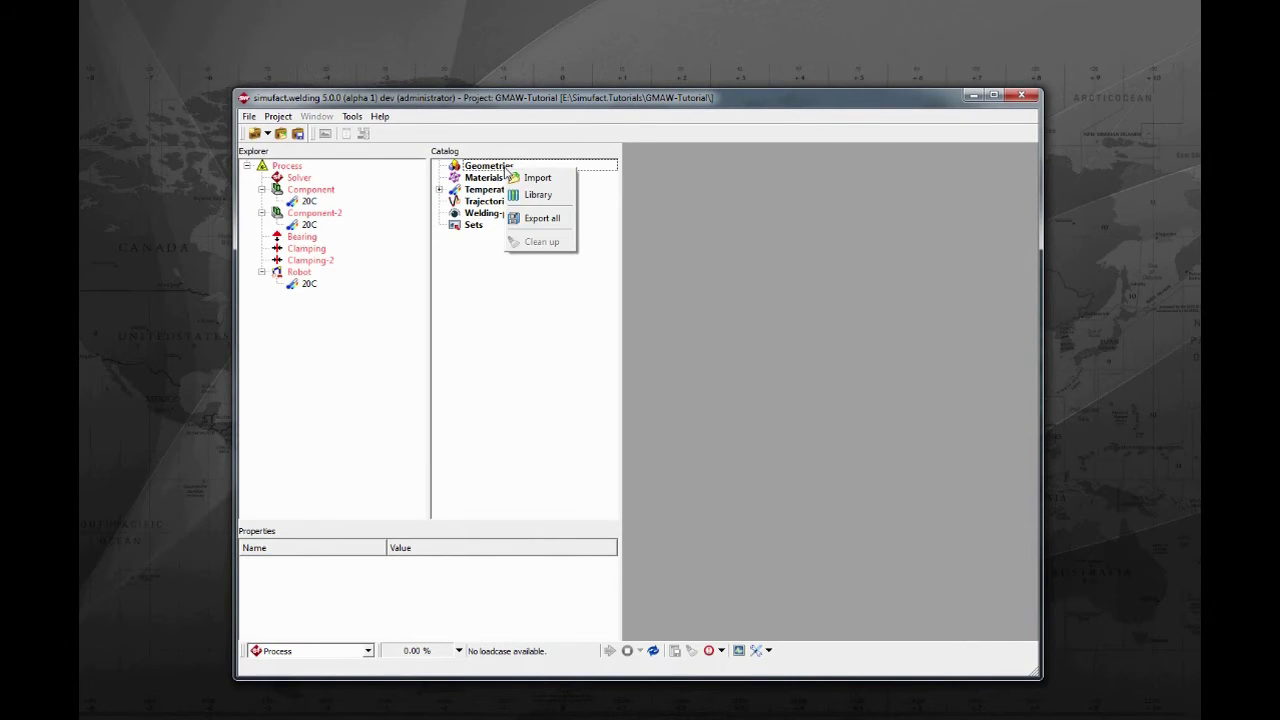
left_click(560, 183)
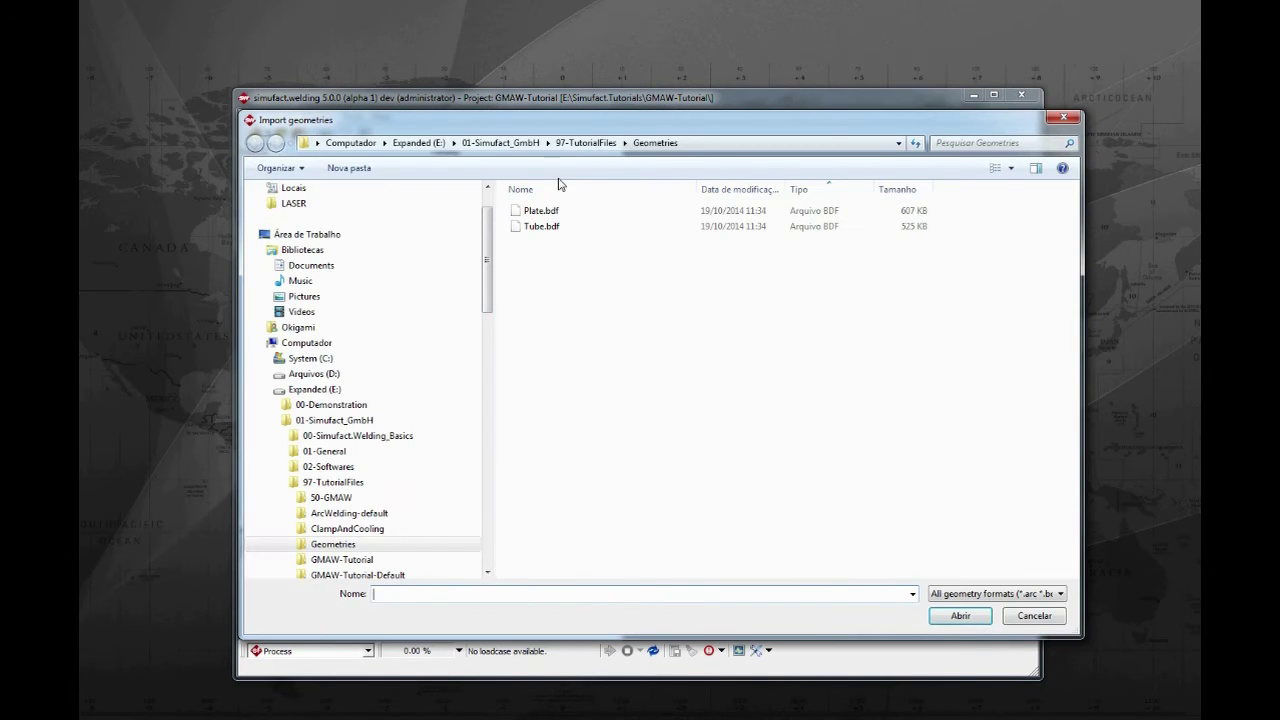
left_click_drag(556, 248, 538, 206)
left_click(960, 615)
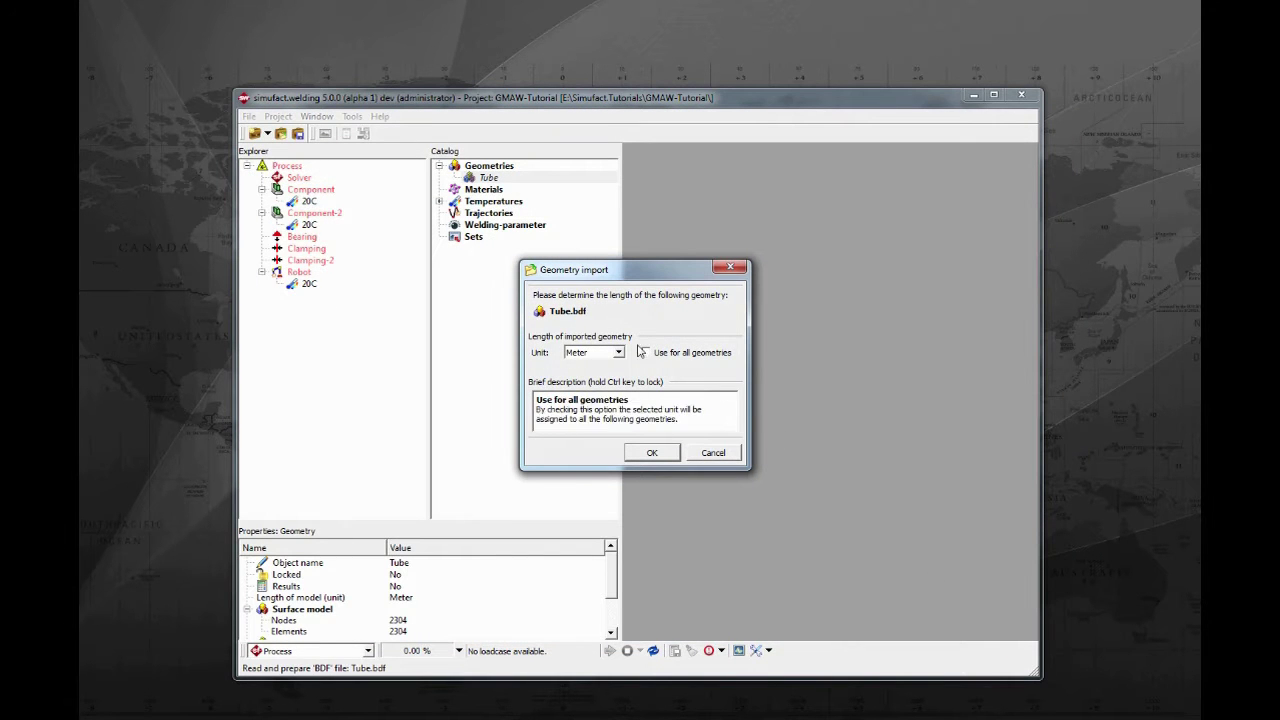
left_click(620, 354)
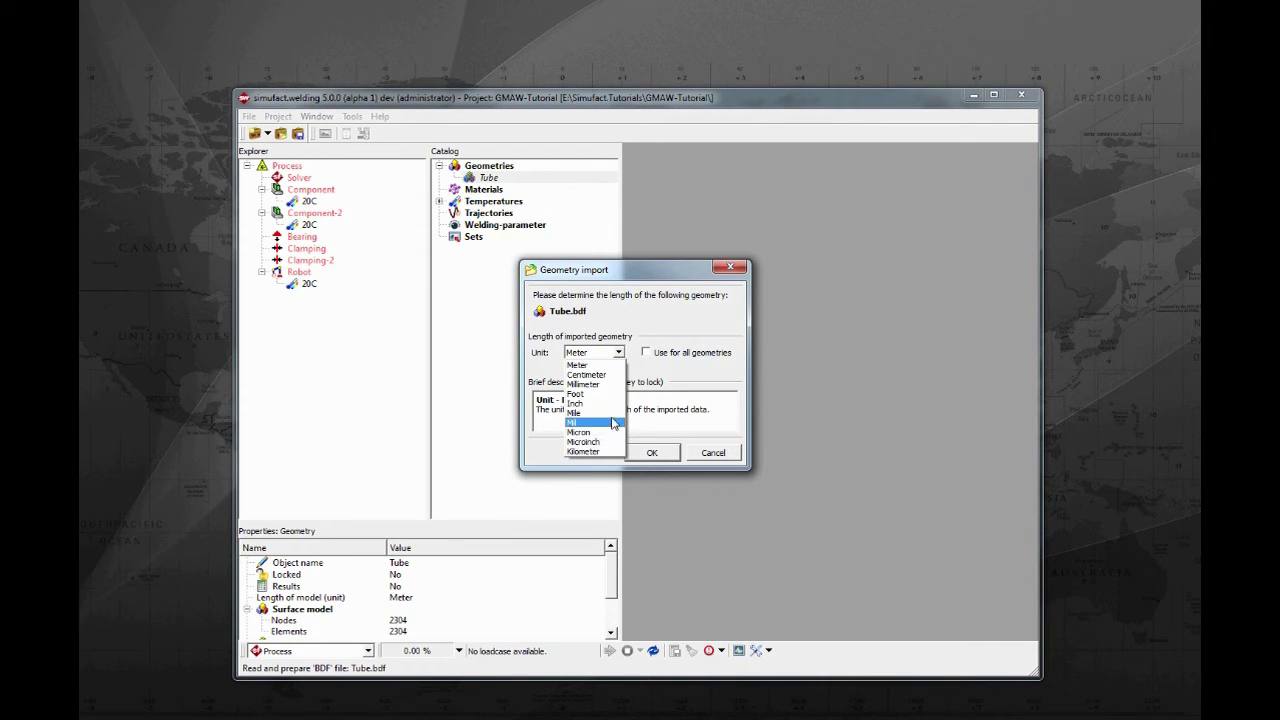
left_click(615, 385)
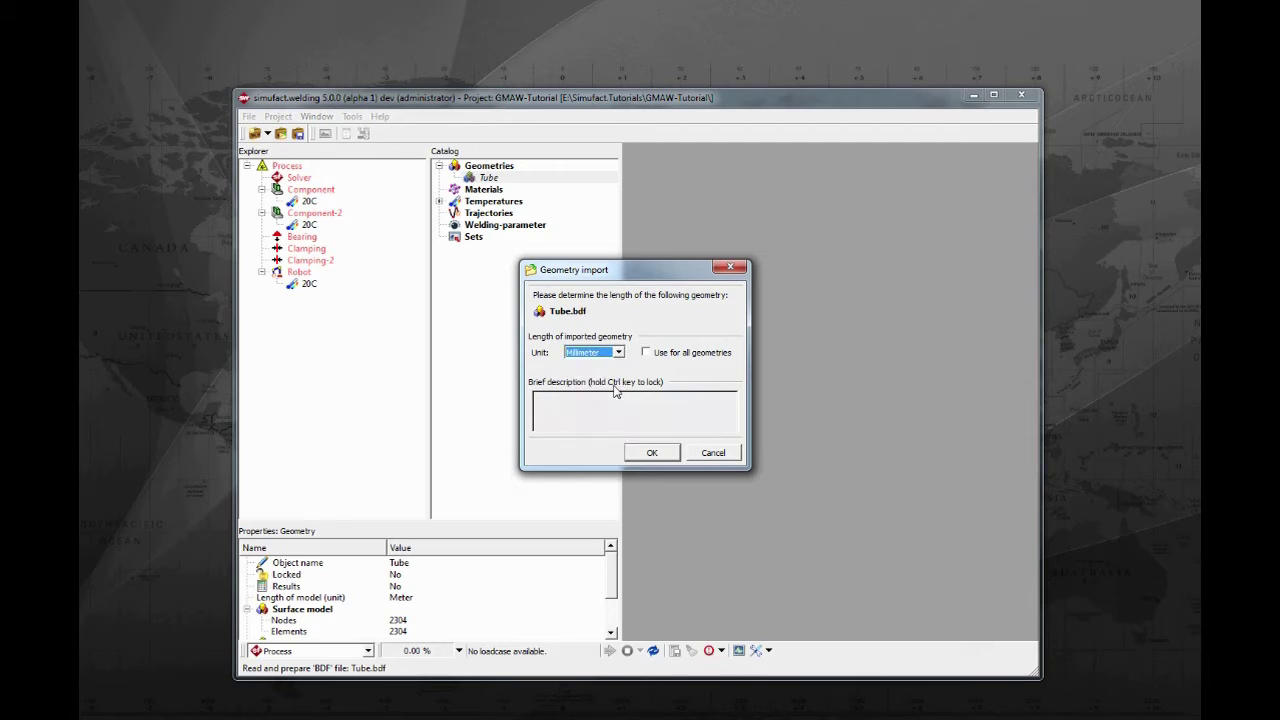
mouse_move(664, 362)
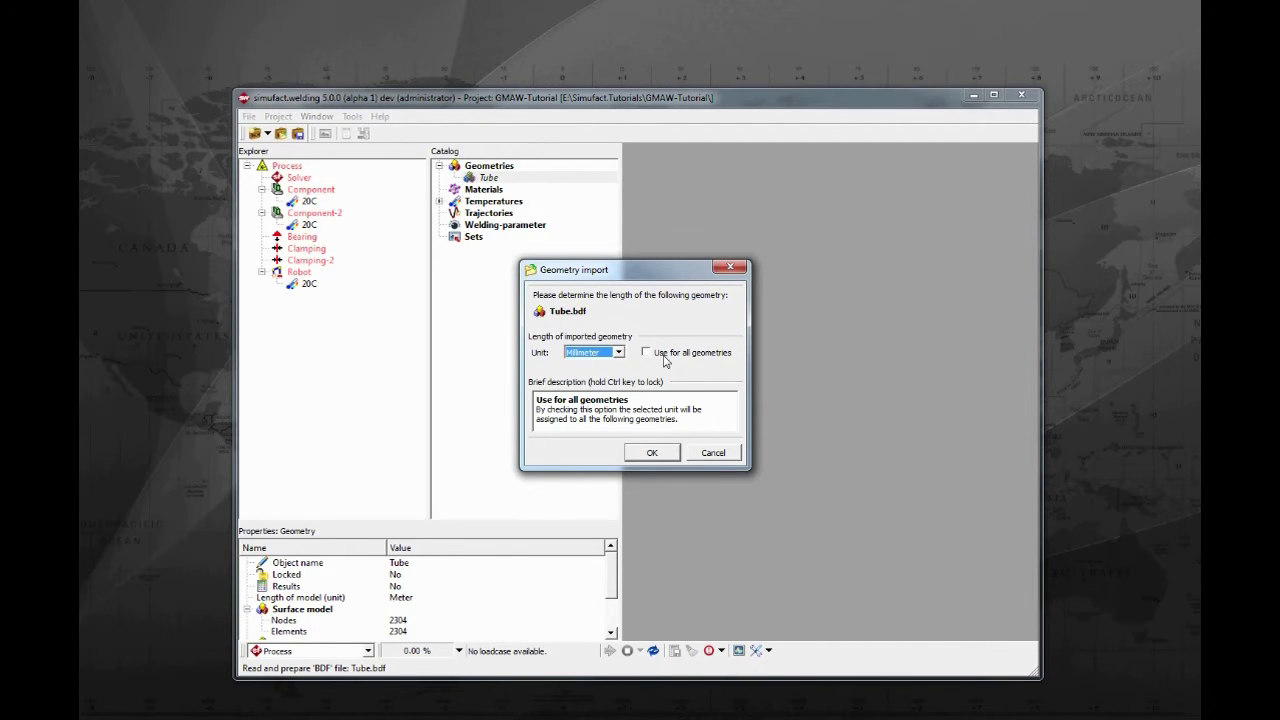
left_click(664, 362)
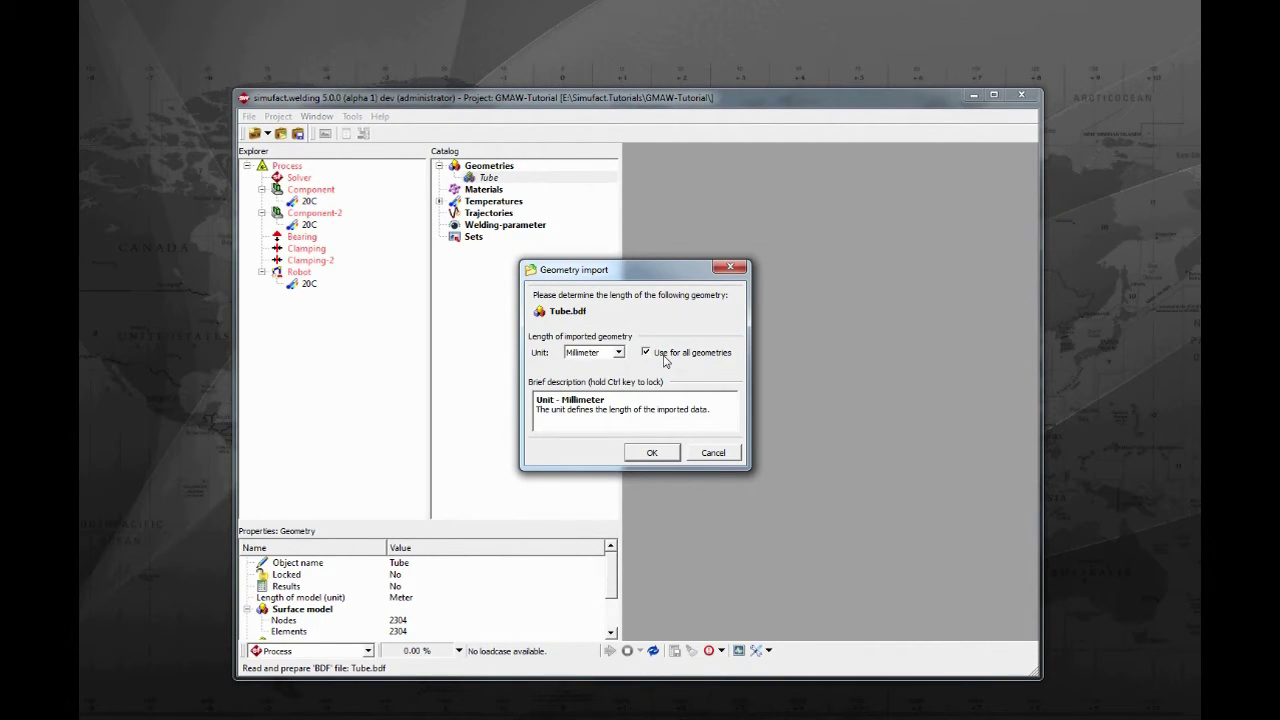
left_click(672, 454)
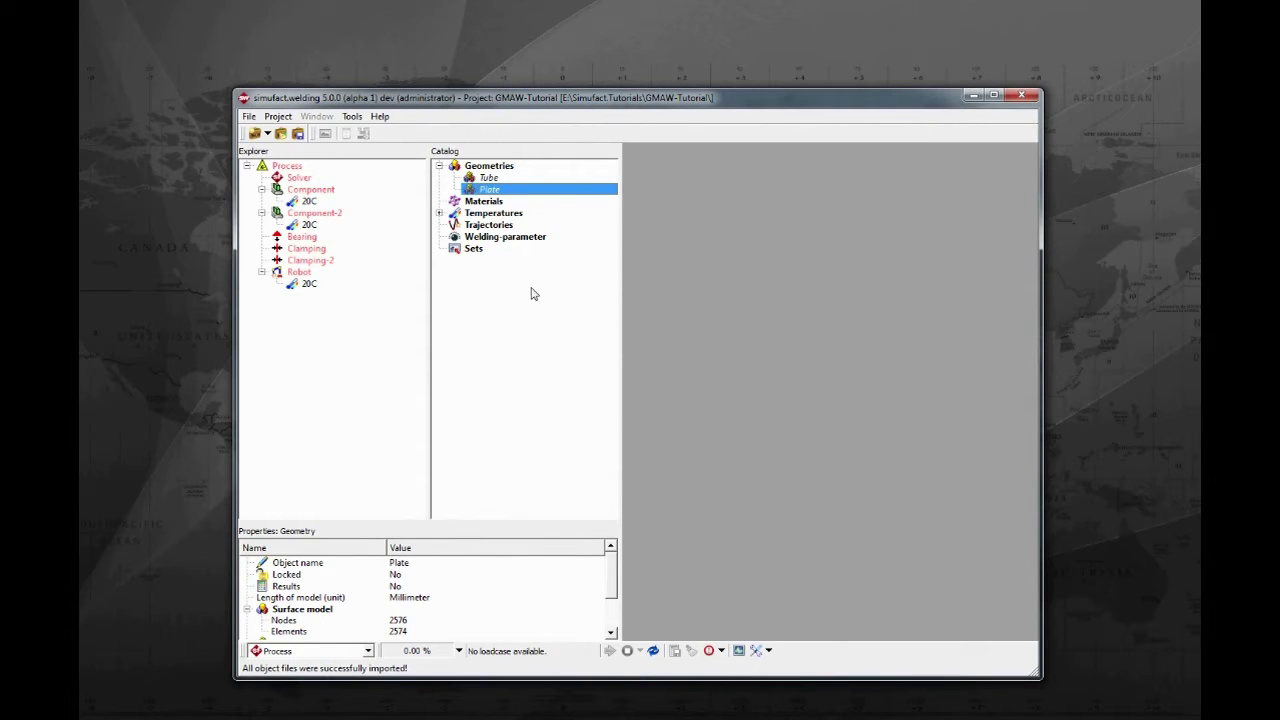
Assign the Tube geometry to the first component and Plate to the second.
left_click(487, 179)
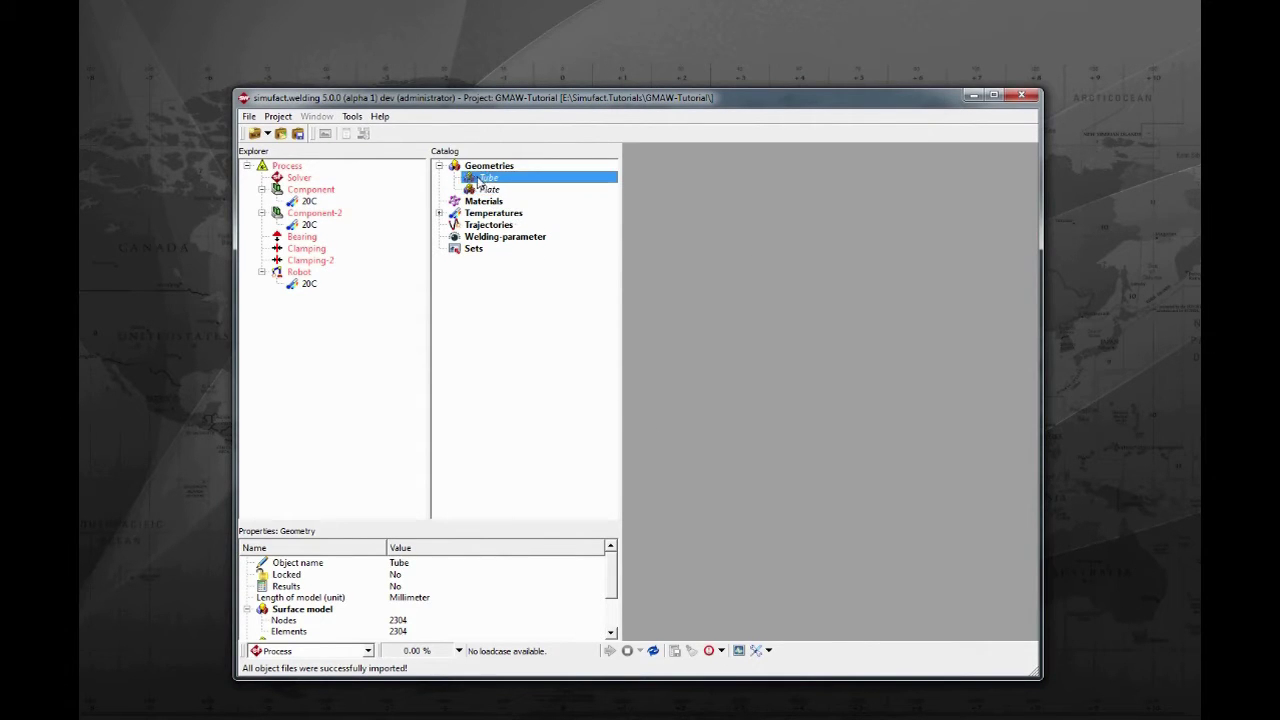
left_click_drag(487, 181, 372, 196)
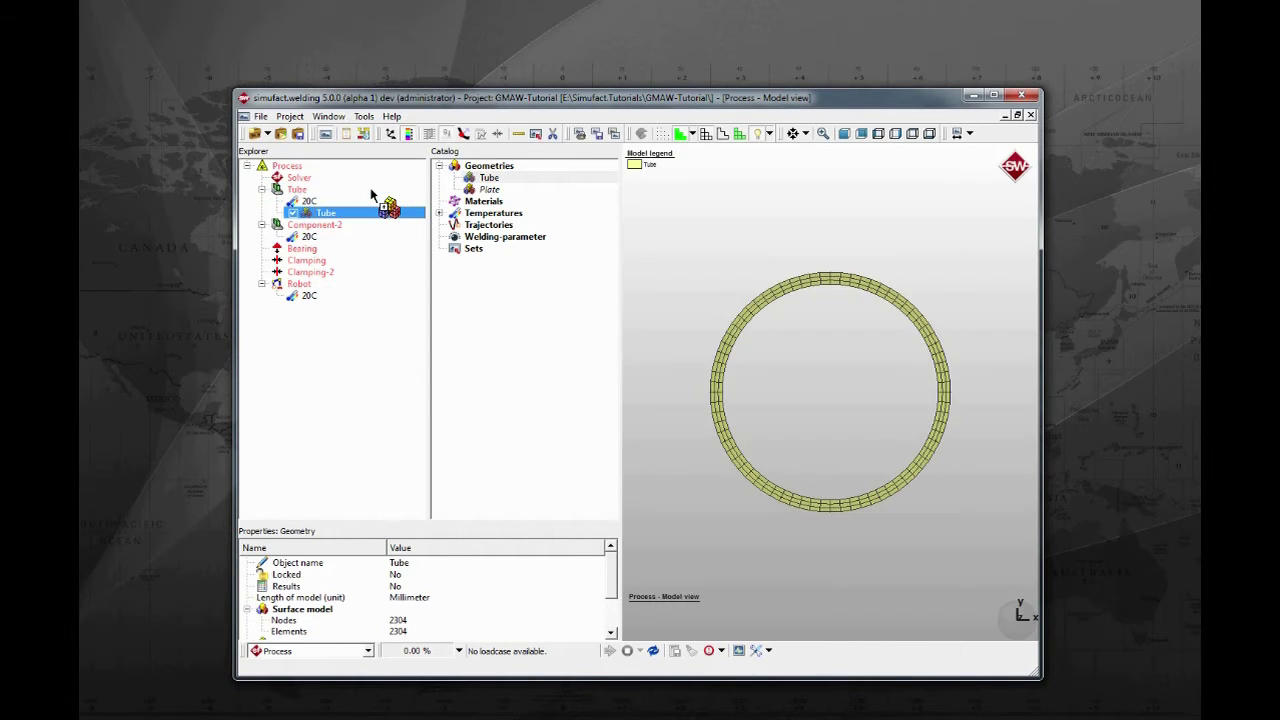
left_click(487, 190)
left_click_drag(476, 196, 354, 229)
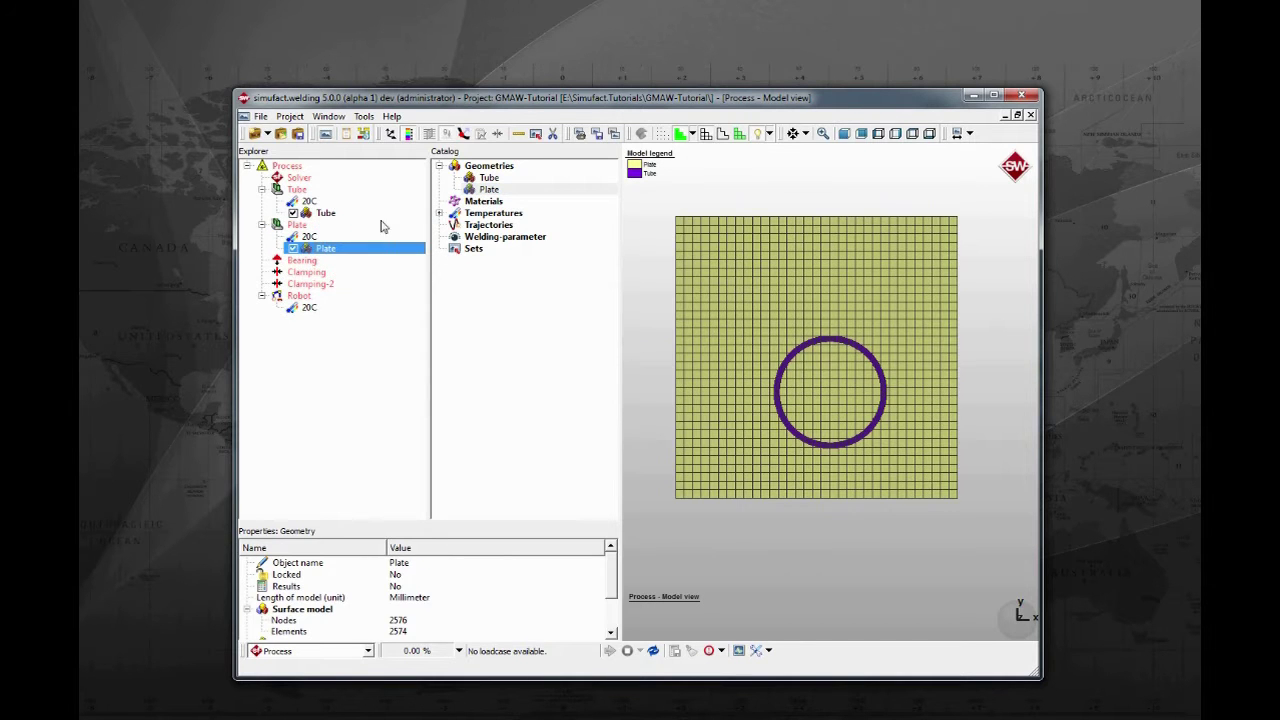
Import STKM13A-SPM-sw and G2Si1-JMP-MPM-sw from the material library into the catalog.
left_click(520, 204)
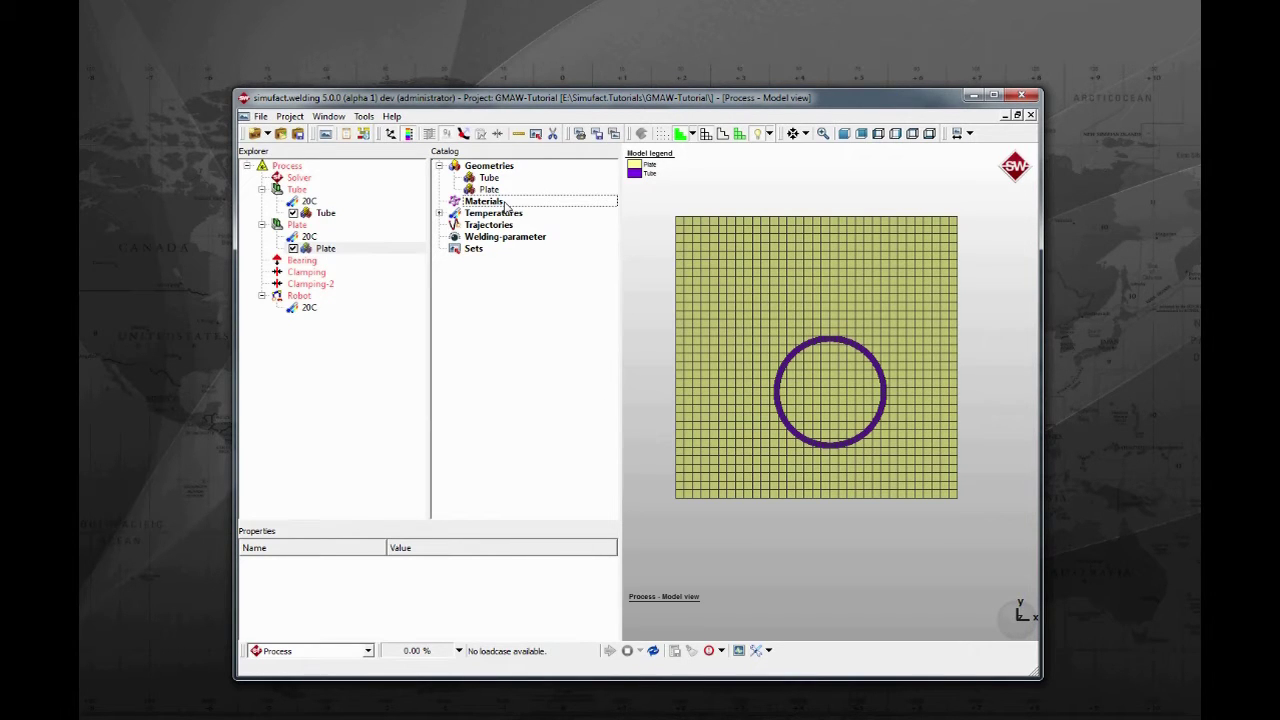
right_click(506, 205)
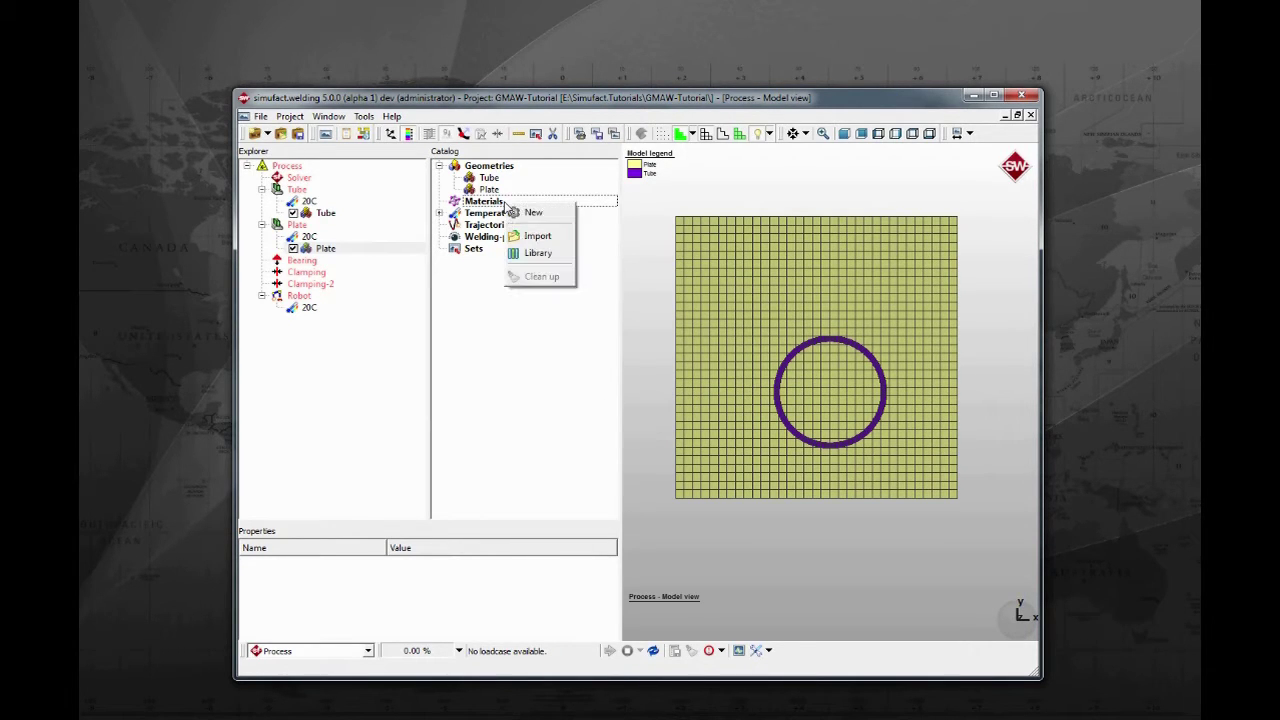
left_click(540, 253)
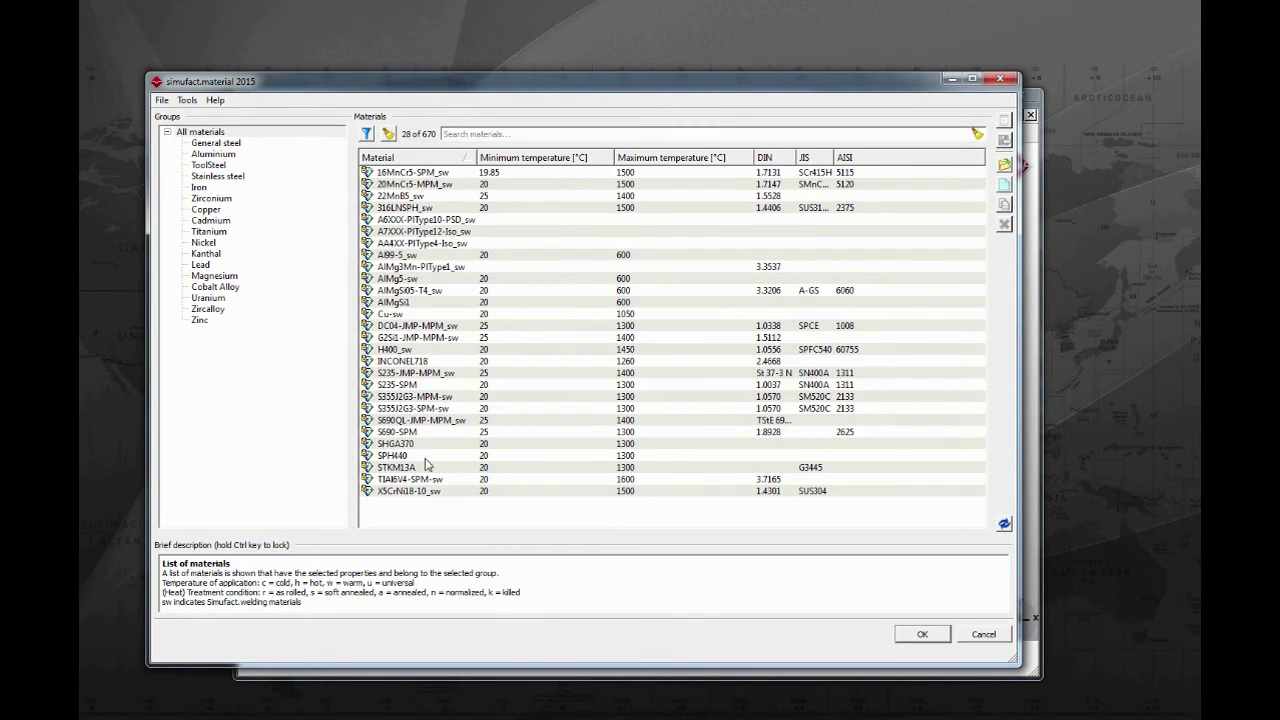
left_click(425, 465)
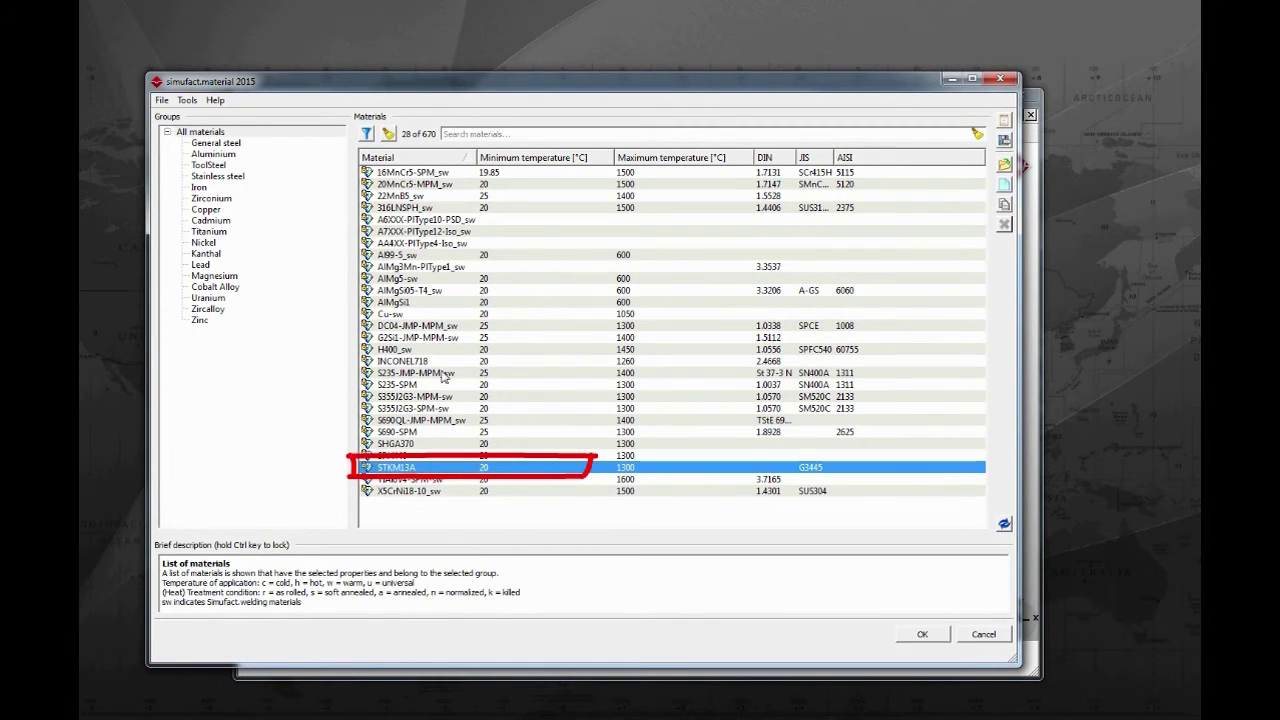
left_click(452, 338, "ctrl")
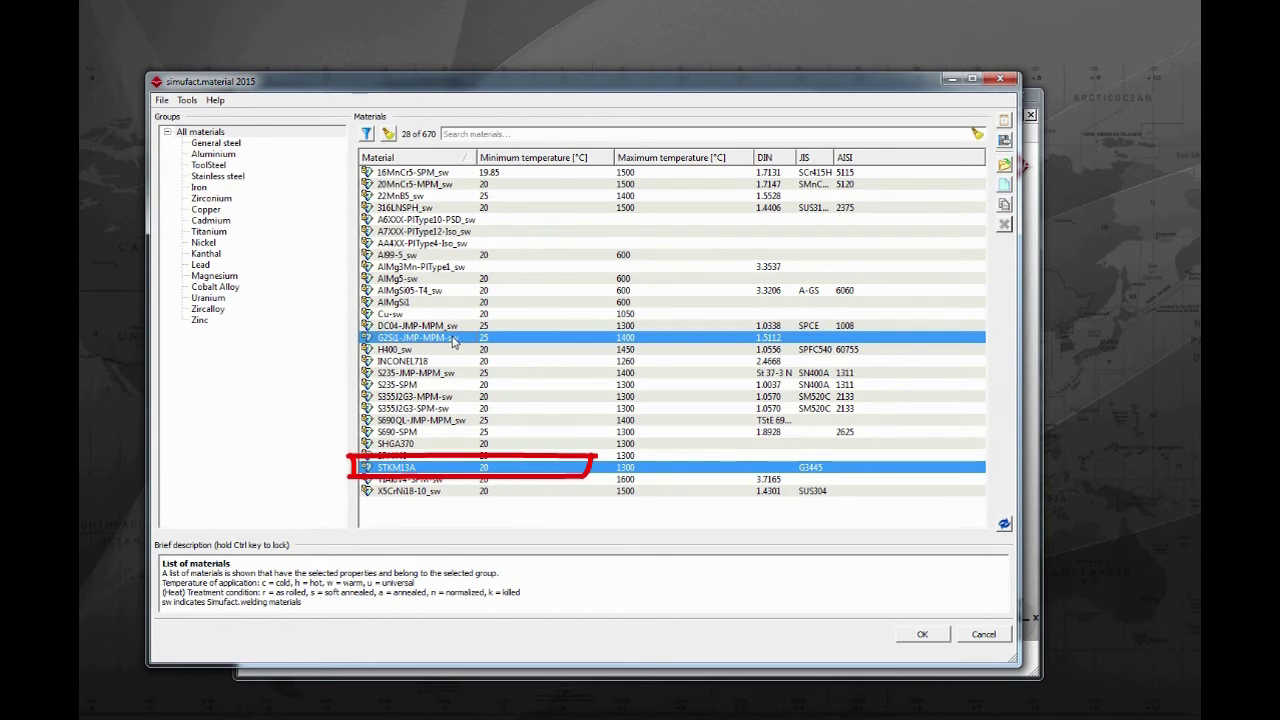
mouse_move(507, 340)
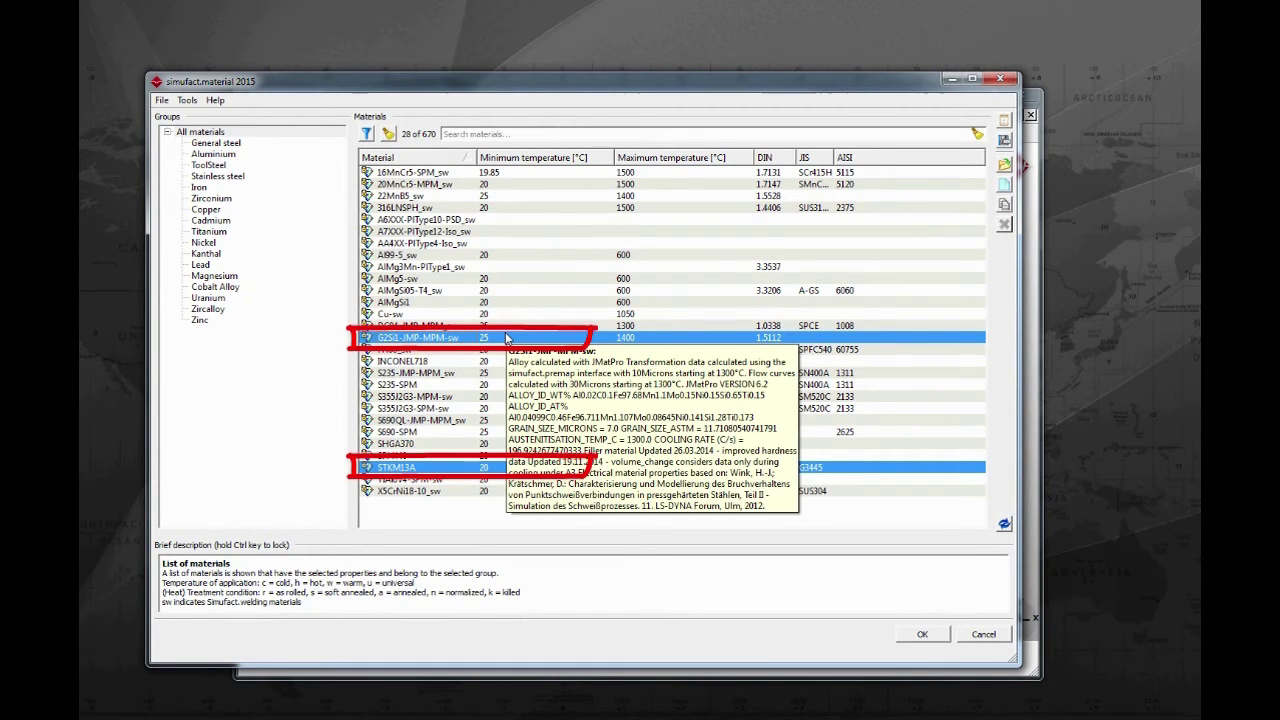
left_click(922, 636)
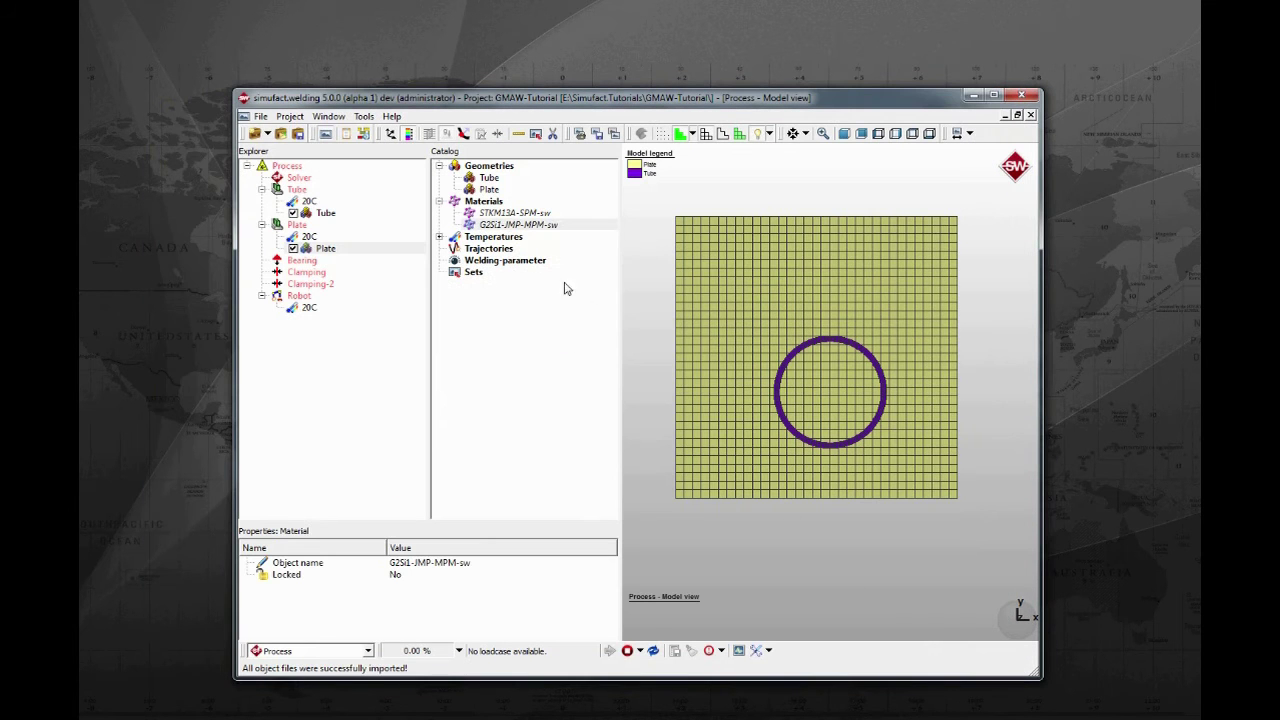
Assign STKM13A-SPM-sw to the tube and plate, and G2Si1-JMP-MPM-sw to the robot.
left_click(503, 214)
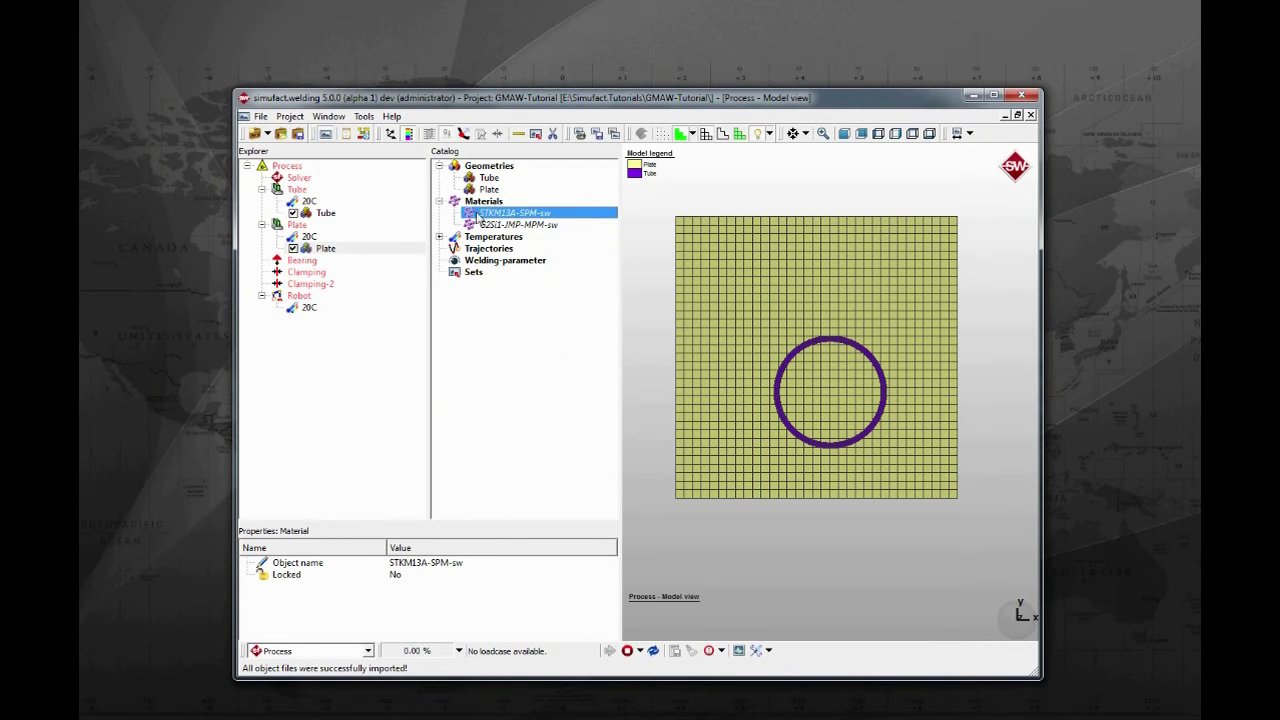
left_click_drag(480, 218, 325, 192)
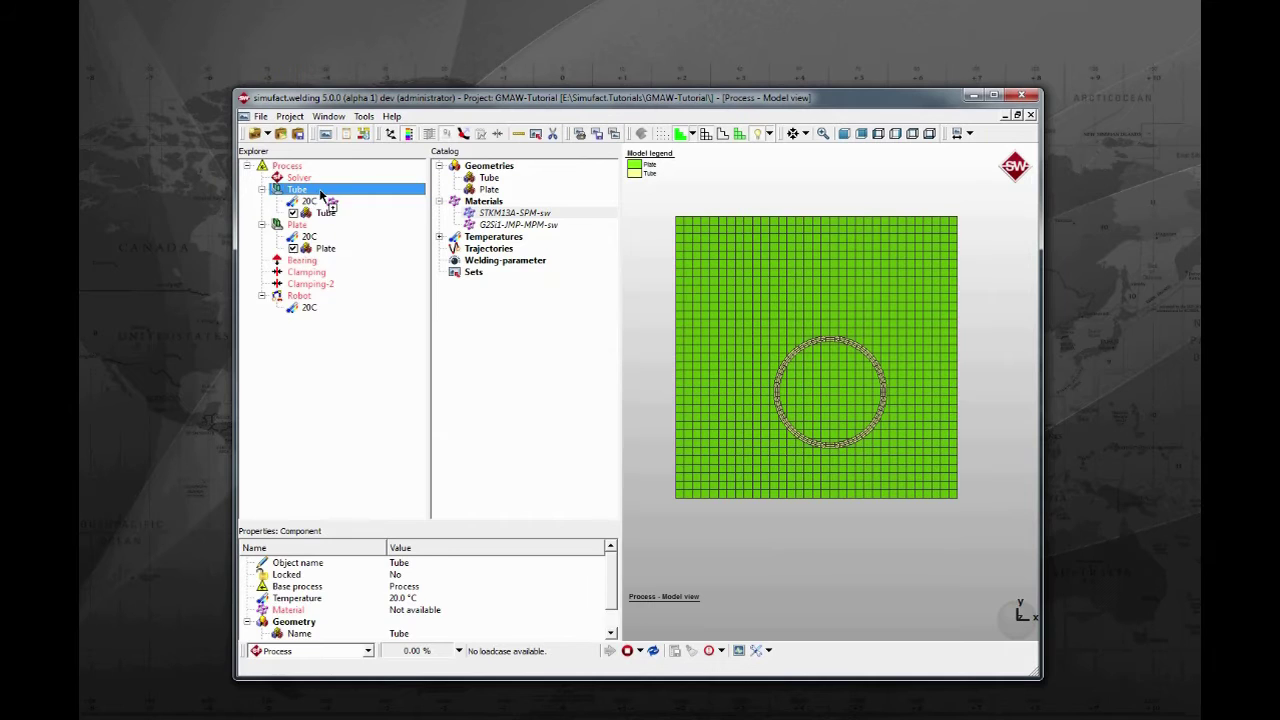
left_click(491, 216)
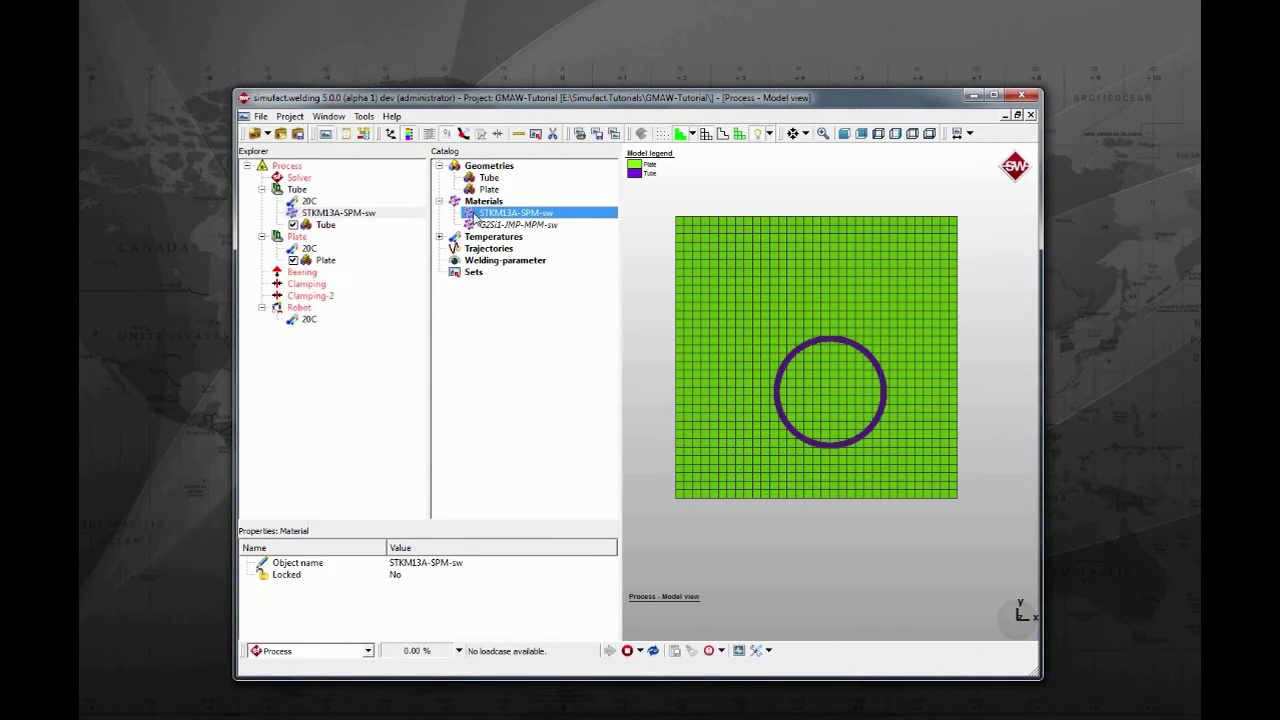
left_click_drag(470, 218, 325, 249)
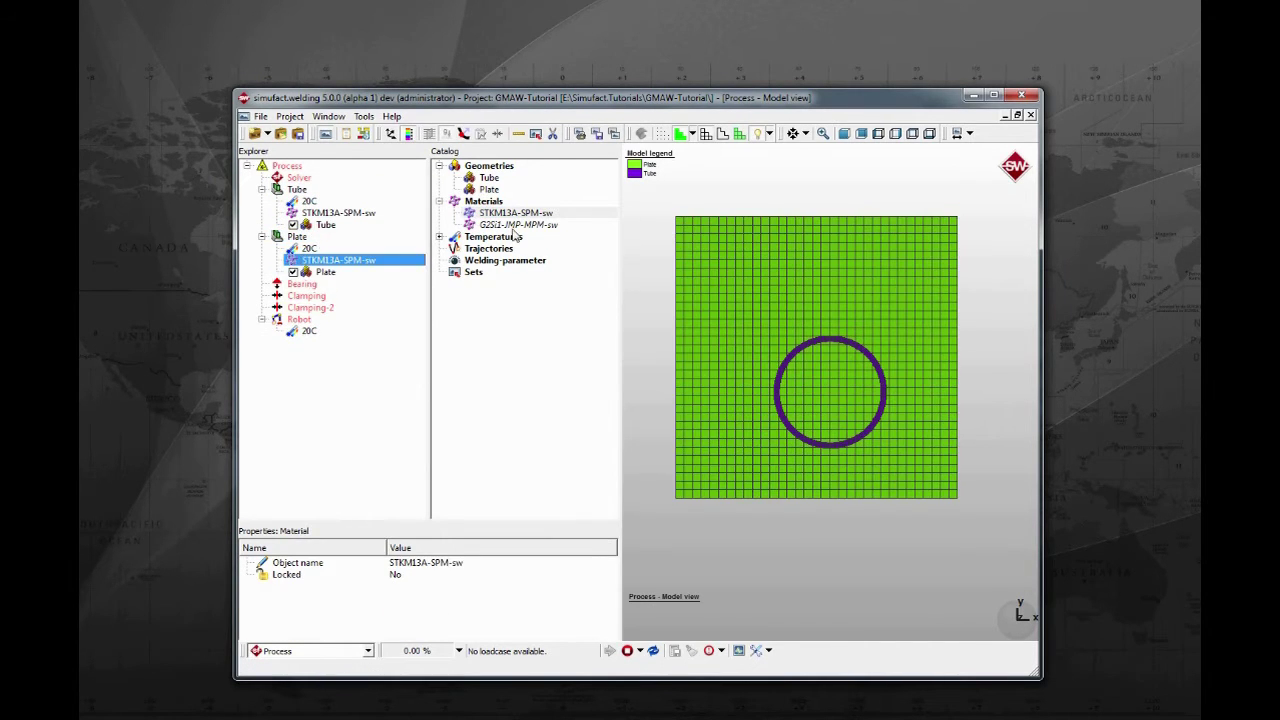
left_click(510, 225)
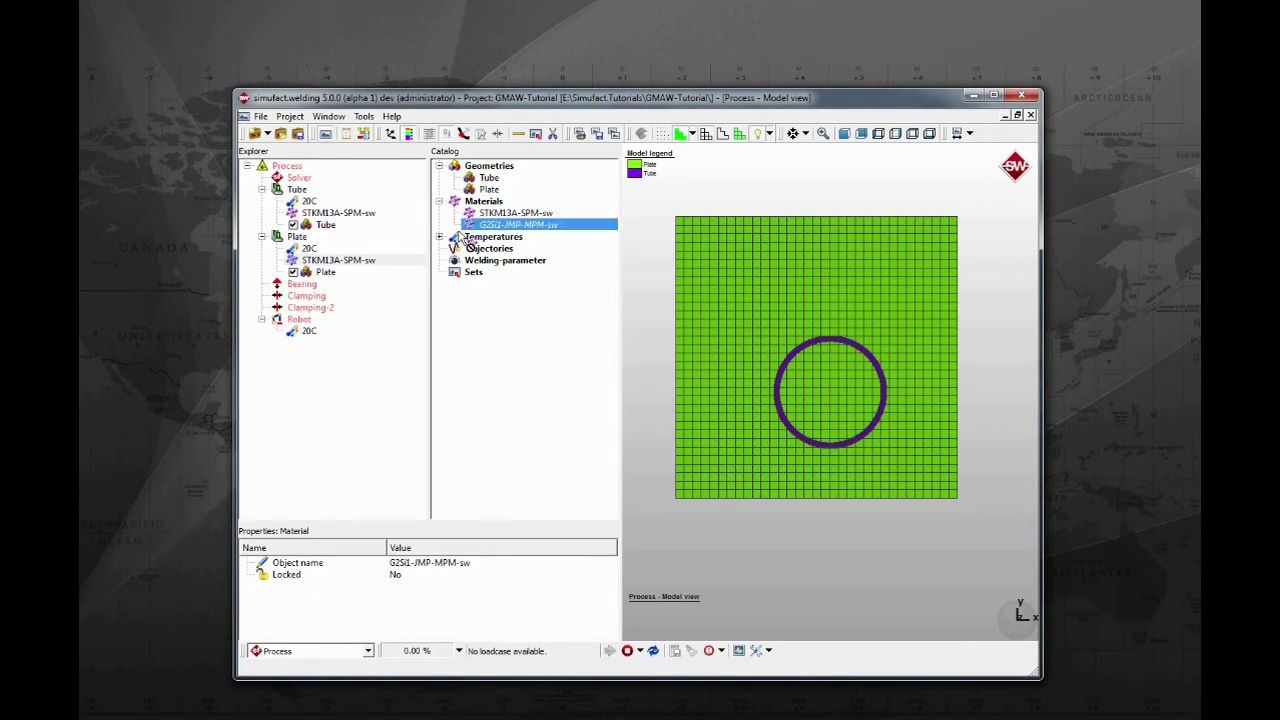
left_click_drag(461, 238, 313, 327)
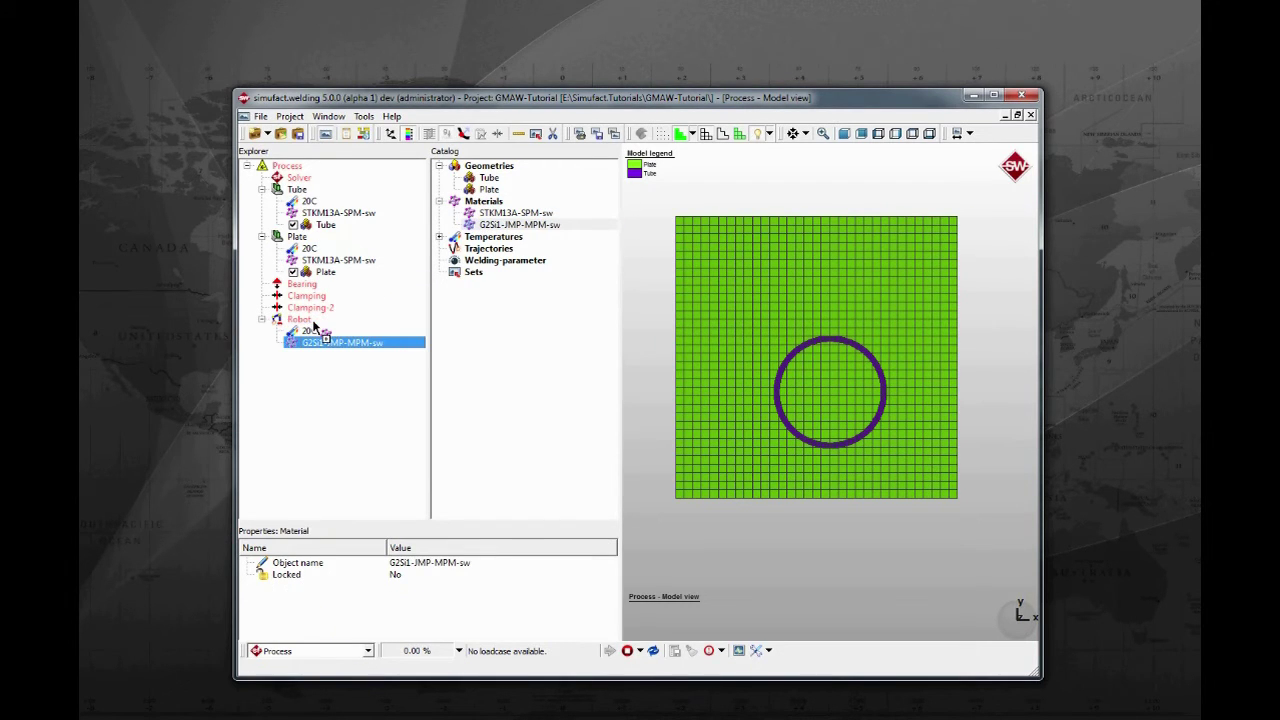
left_click(523, 326)
left_click(440, 237)
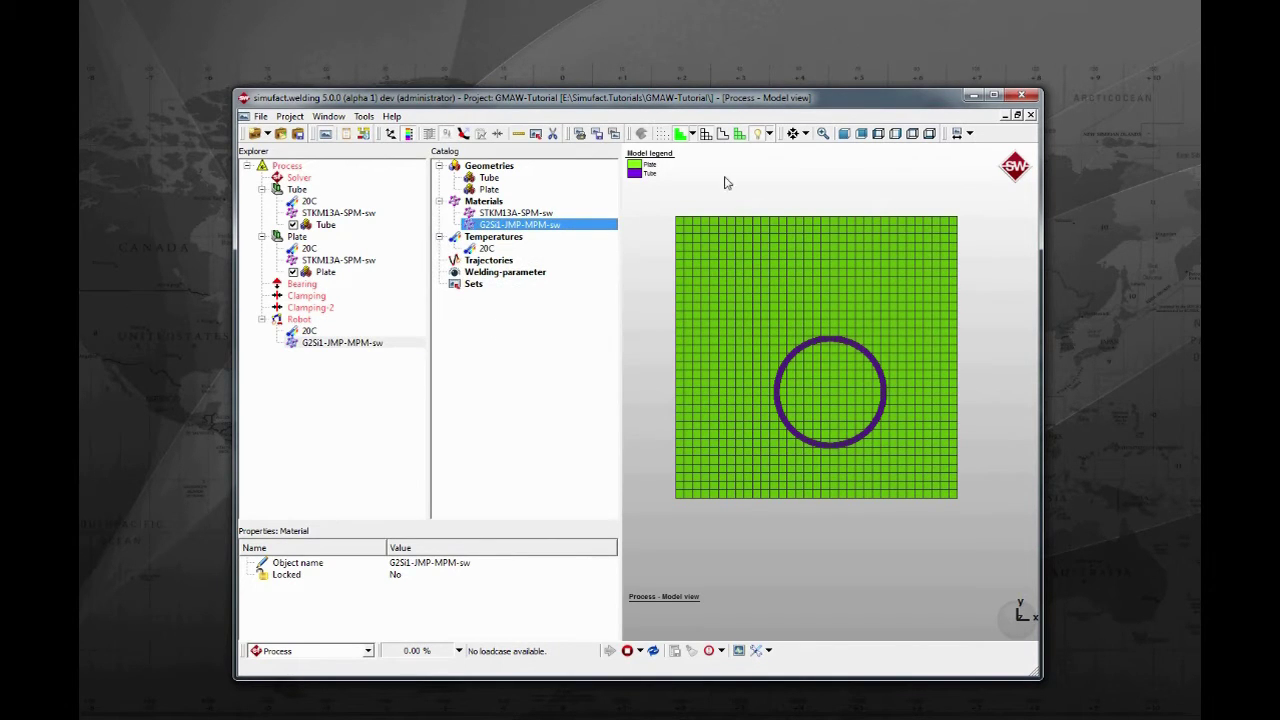
left_click(843, 134)
left_click(861, 134)
left_click(878, 134)
left_click(895, 134)
left_click(913, 134)
left_click(930, 134)
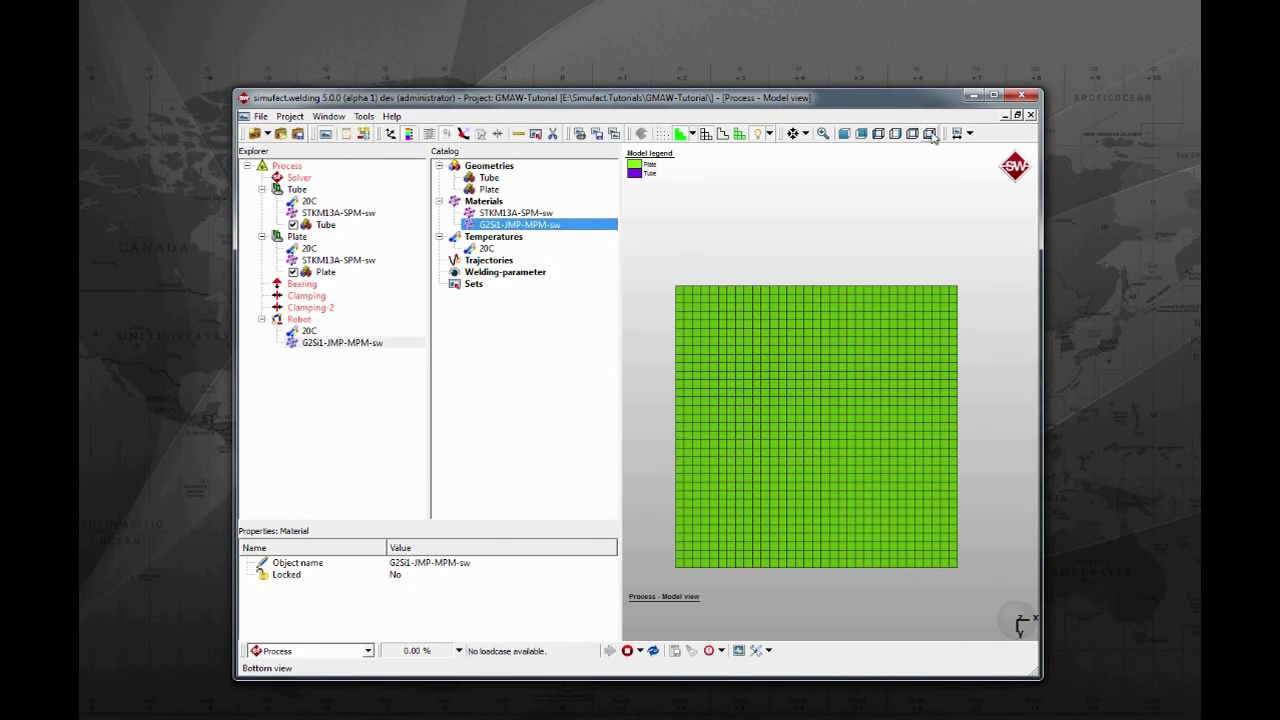
left_click_drag(830, 385, 857, 357)
scroll(857, 357, "up", 3)
scroll(857, 357, "down", 5)
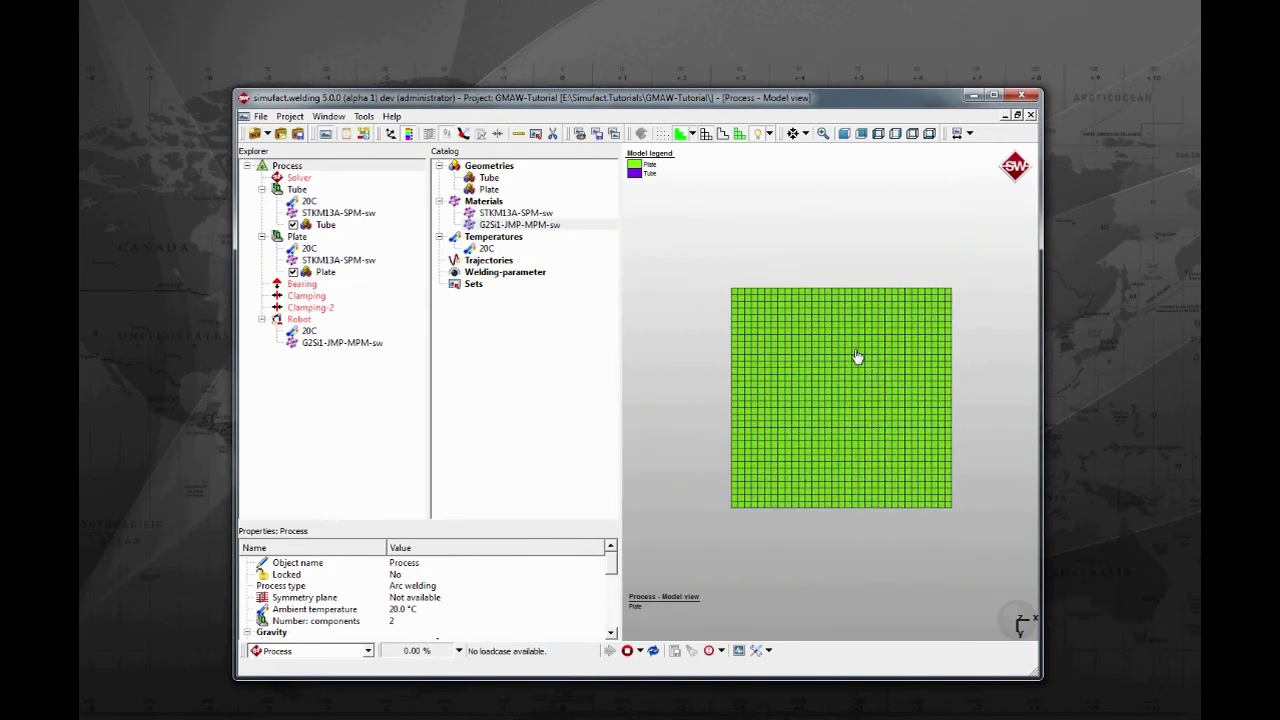
left_click(312, 285)
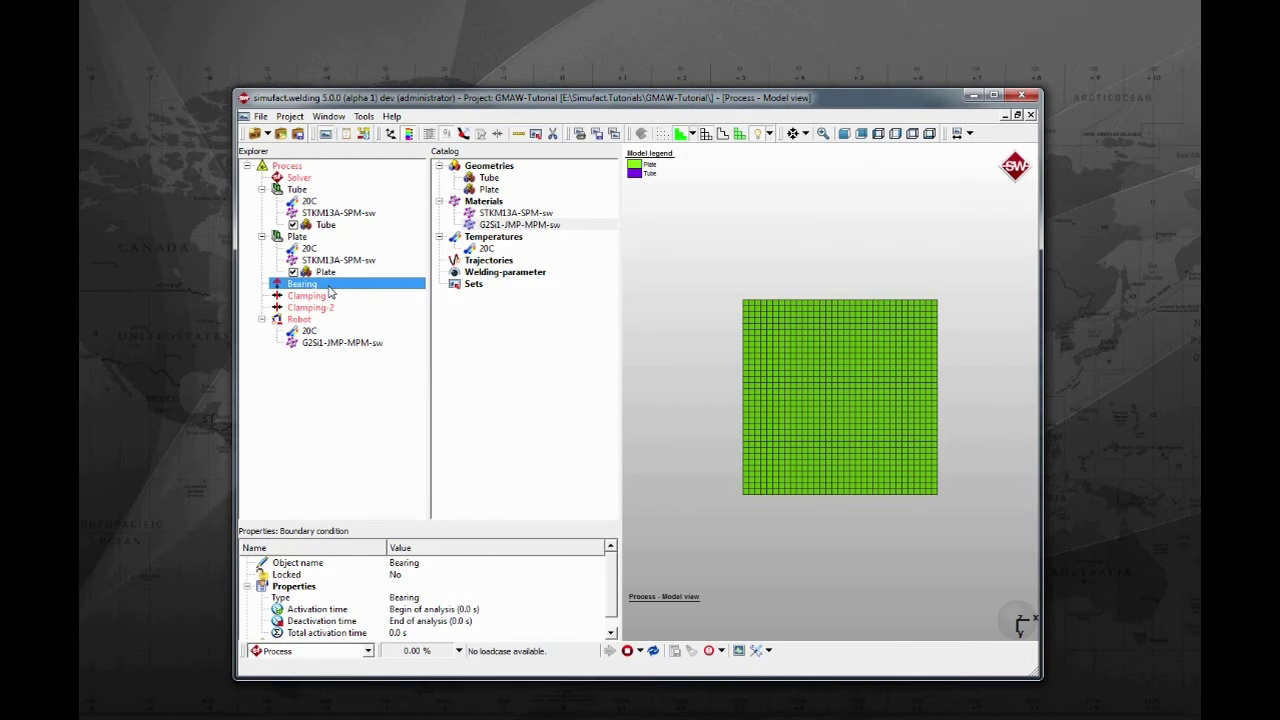
Start generating a Cuboid primitive geometry for the Bearing.
right_click(330, 291)
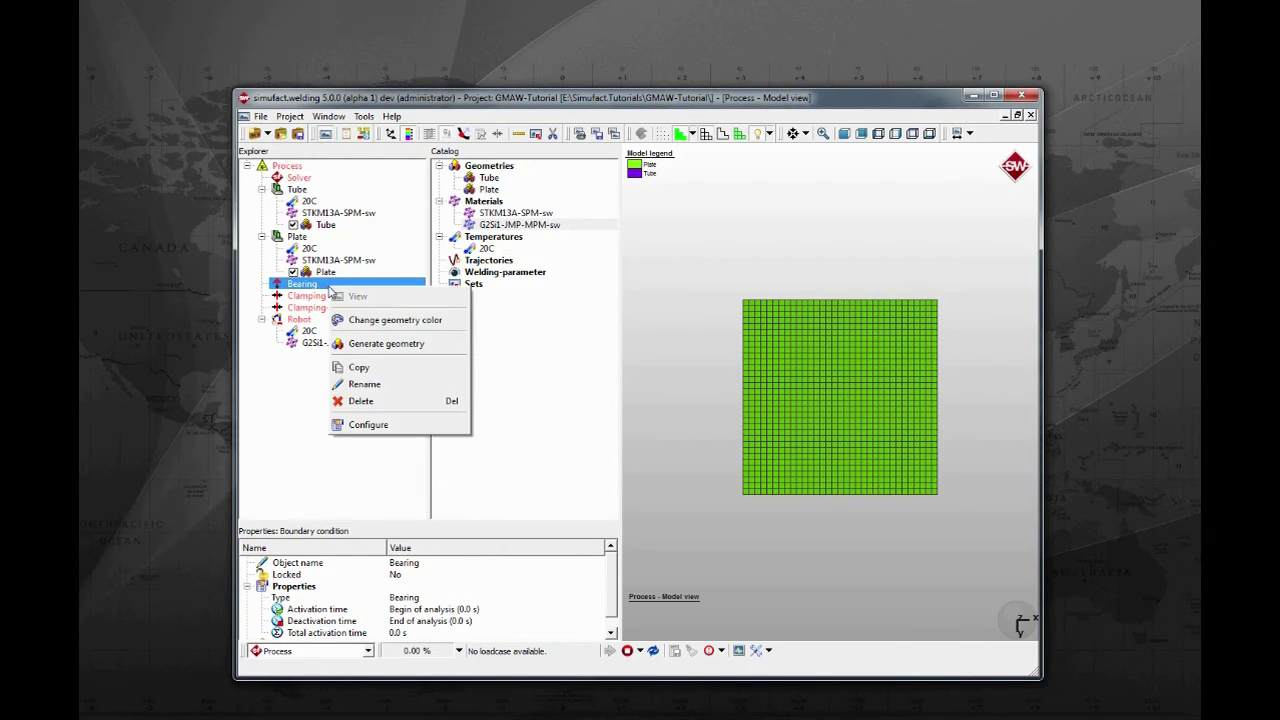
left_click(430, 346)
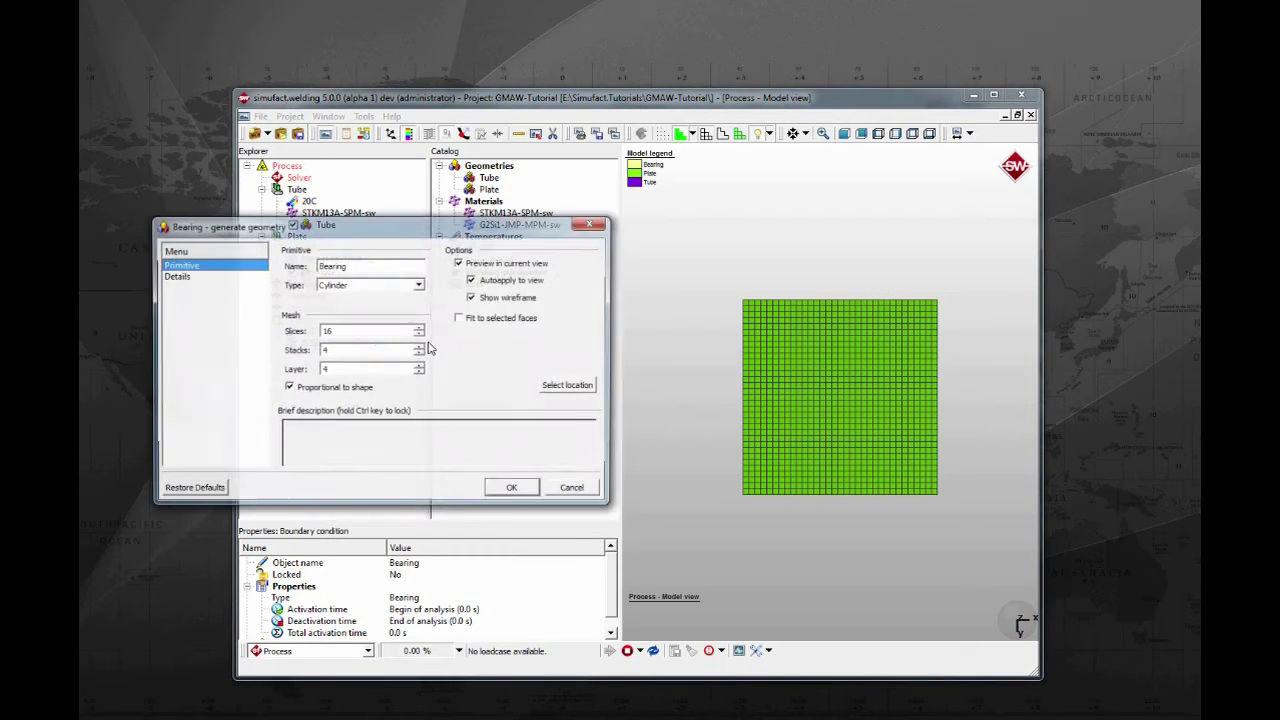
left_click(418, 285)
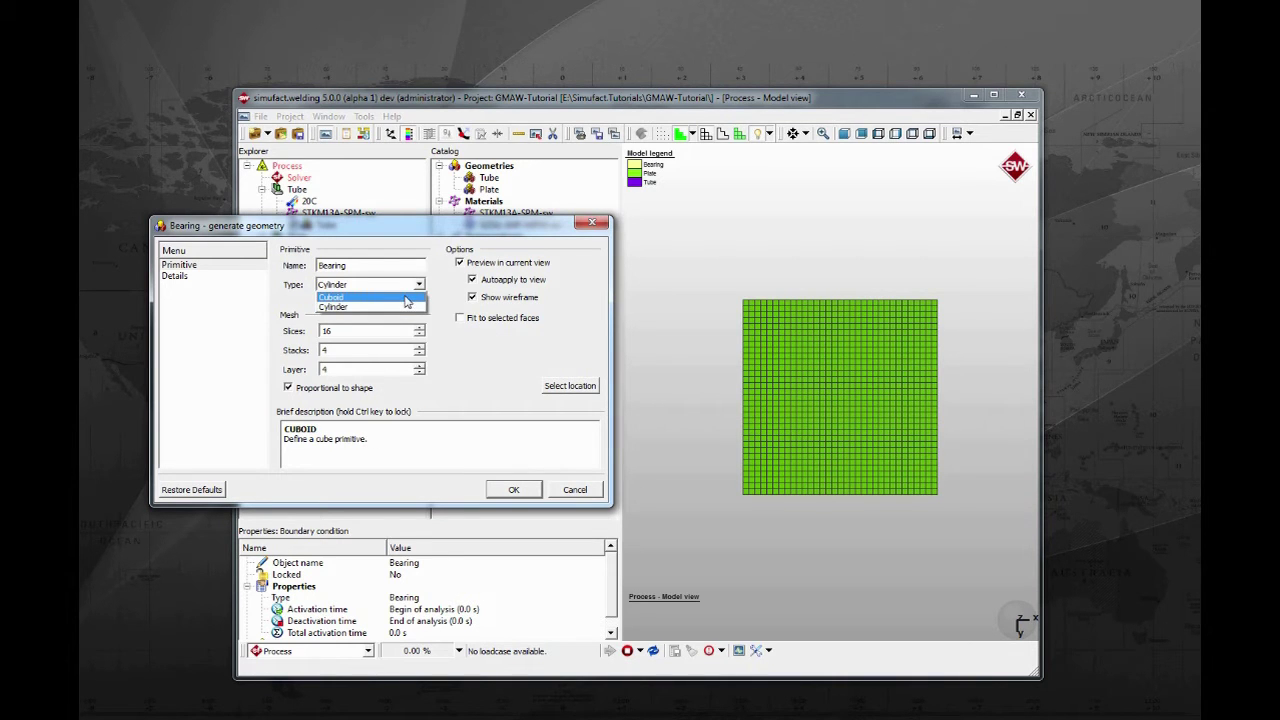
left_click(406, 298)
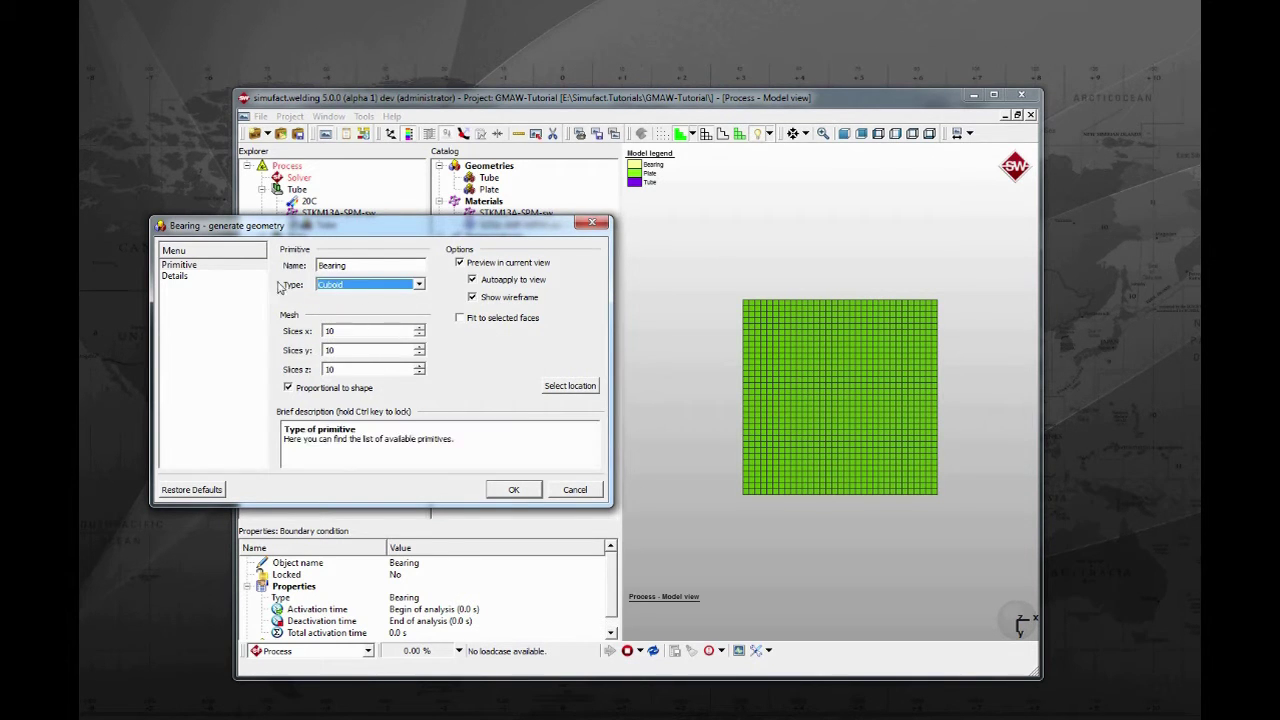
left_click(175, 275)
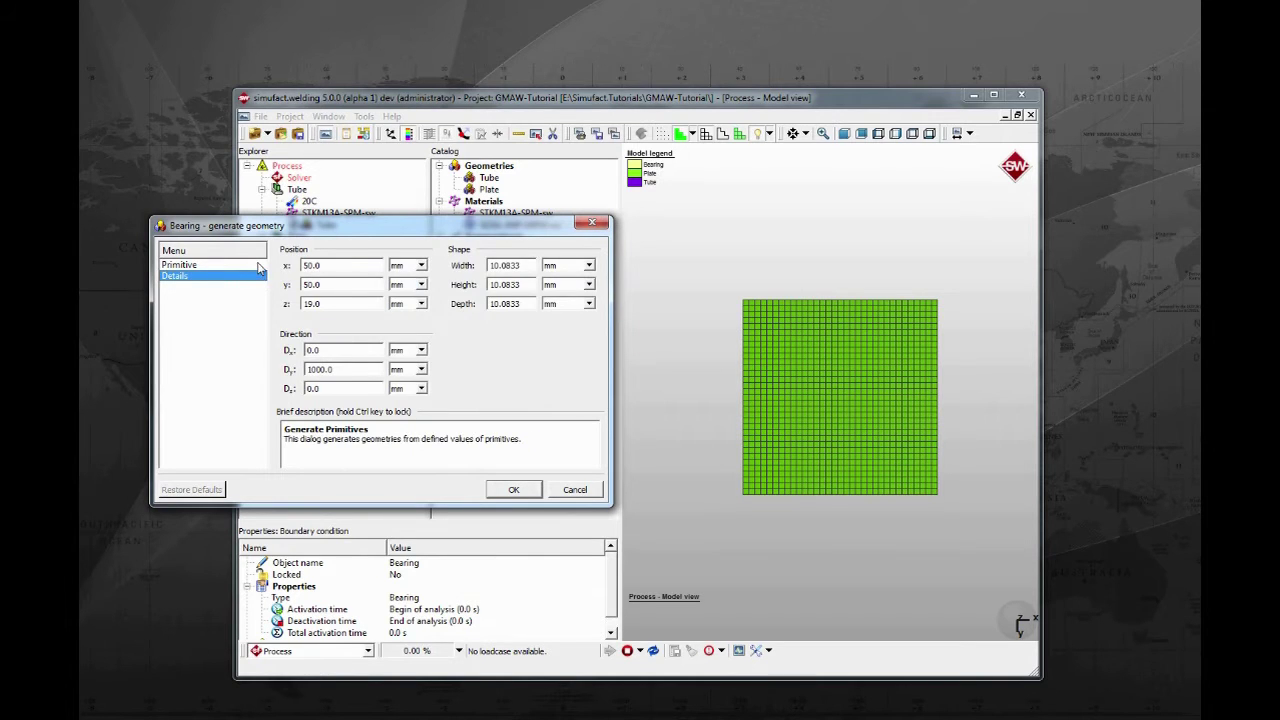
left_click(258, 266)
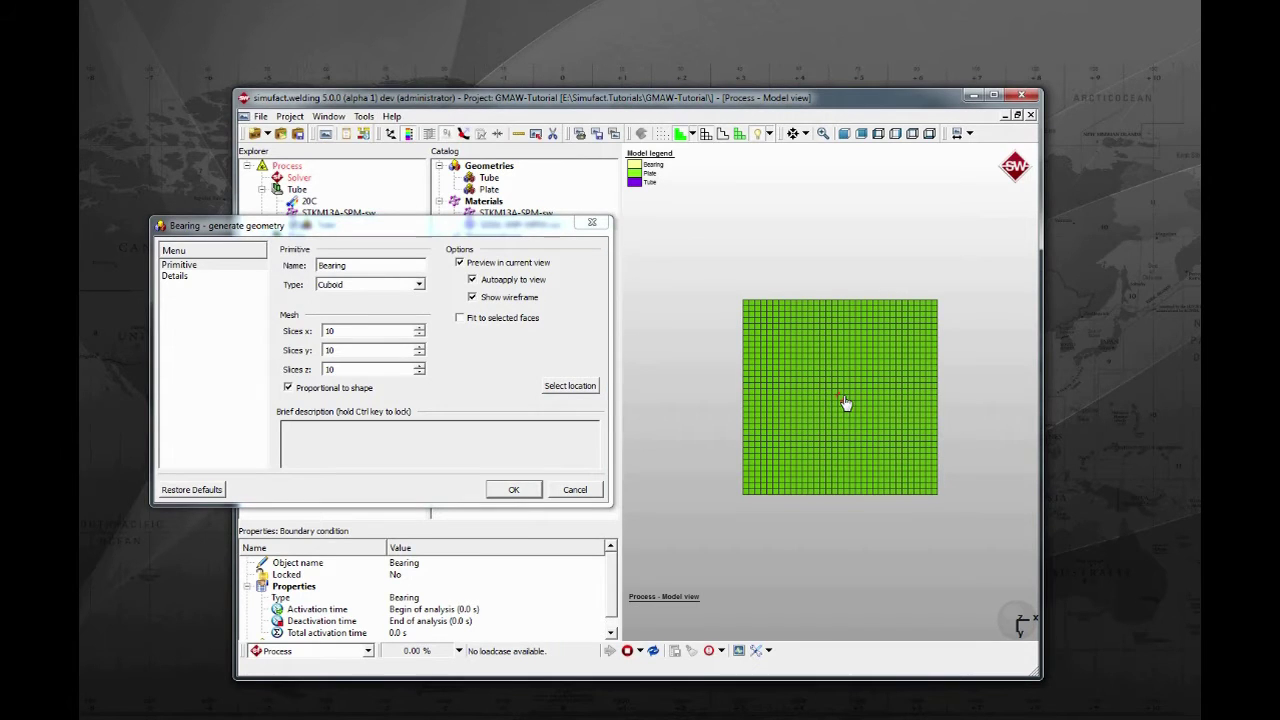
left_click_drag(846, 403, 971, 521)
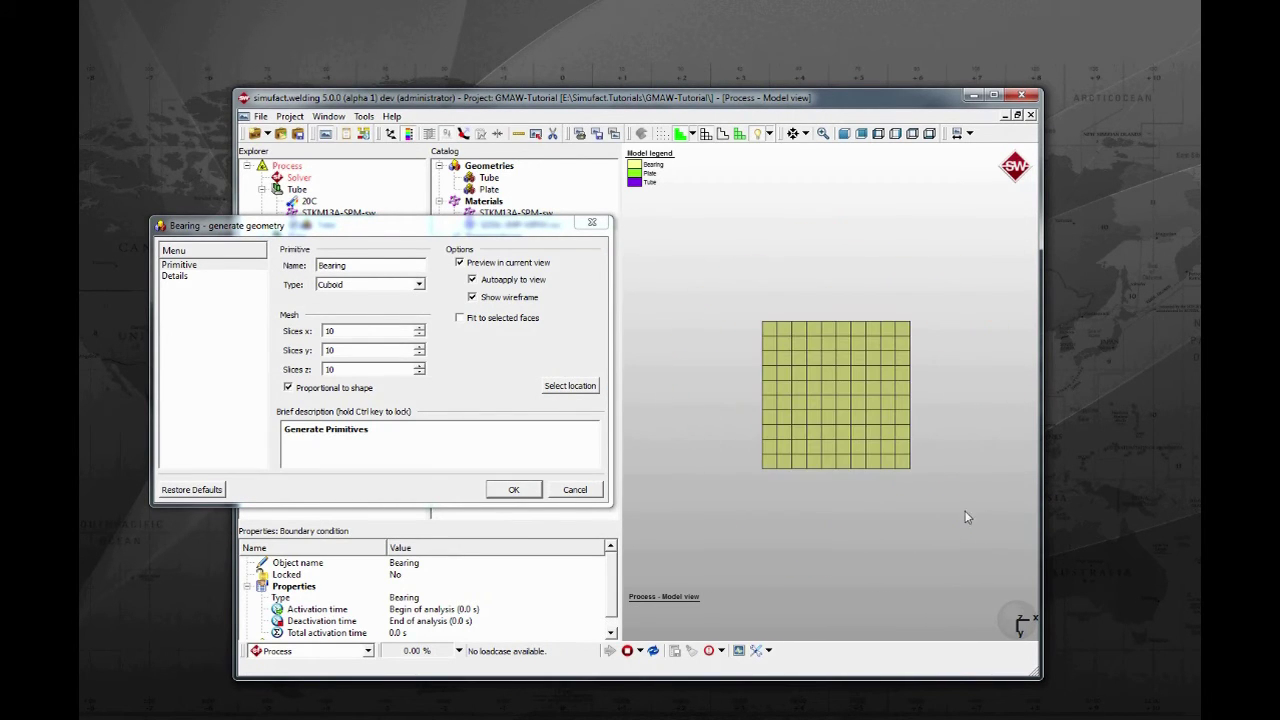
left_click(249, 283)
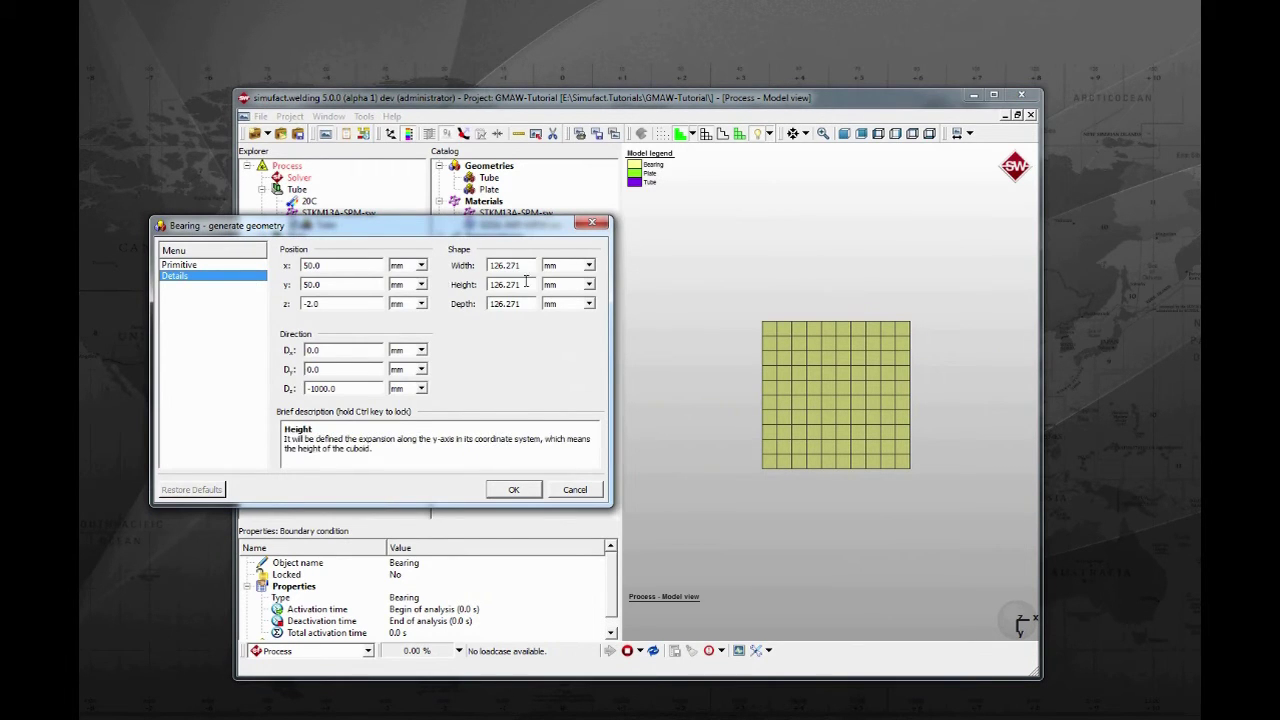
Size the bearing cuboid to height 5, width 150 and depth 150 mm, then create it.
left_click_drag(529, 284, 481, 284)
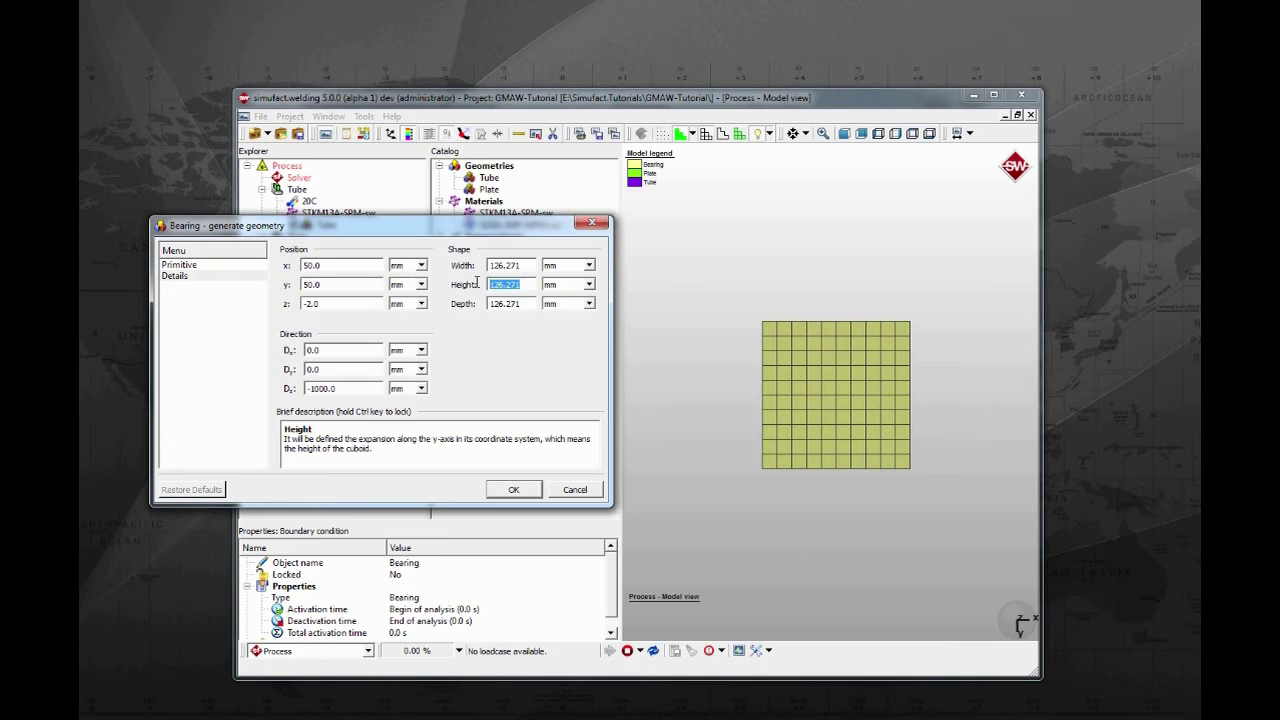
type("5")
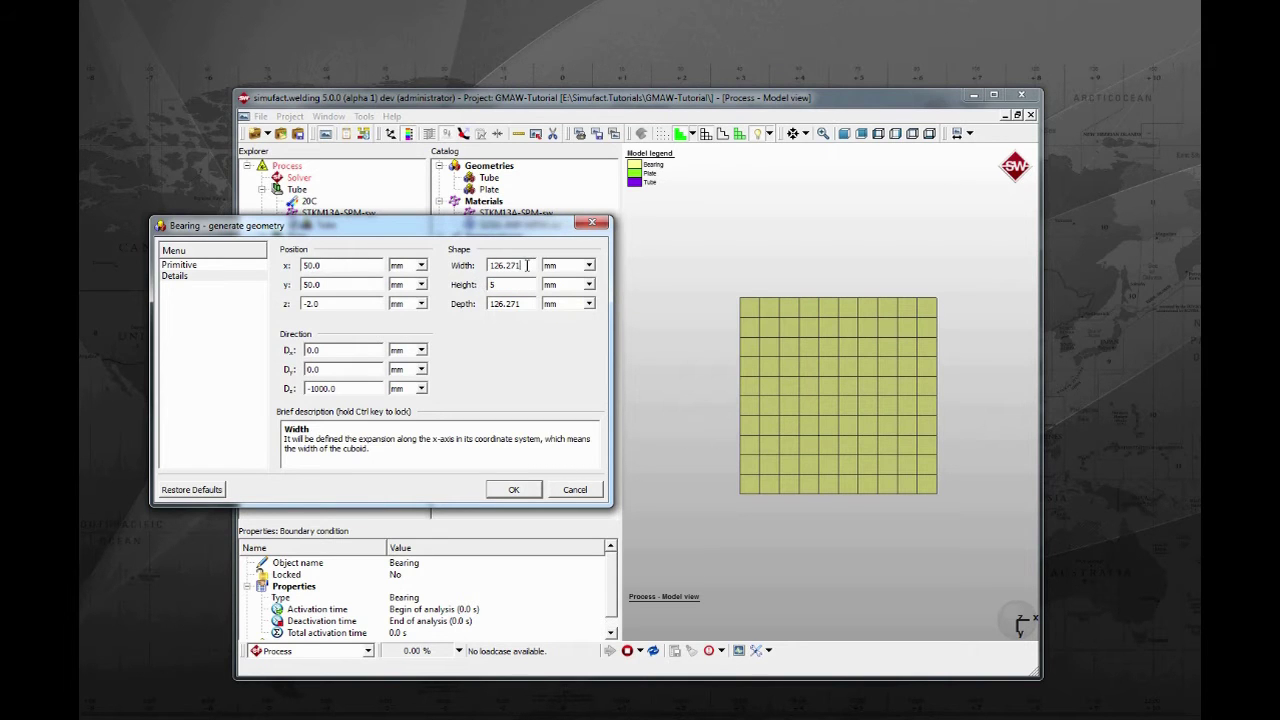
left_click_drag(513, 264, 484, 264)
type("150")
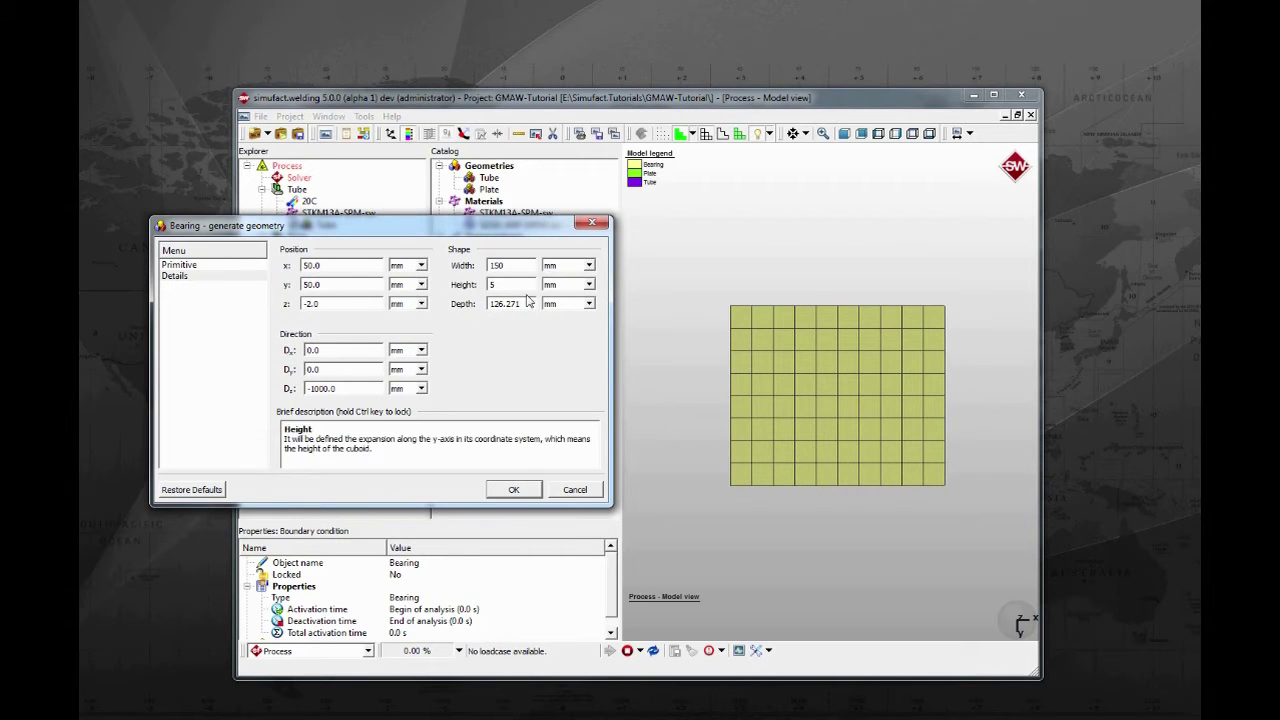
left_click(527, 304)
left_click_drag(520, 306, 478, 304)
type("150")
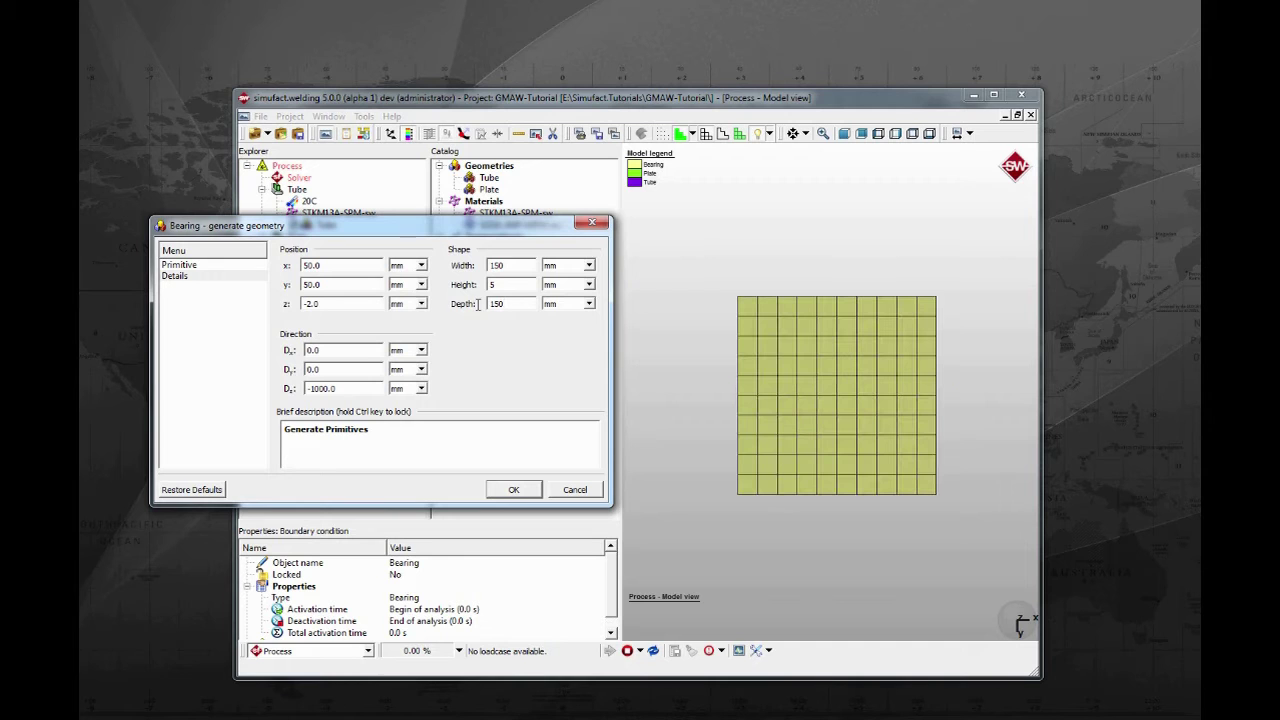
left_click(514, 490)
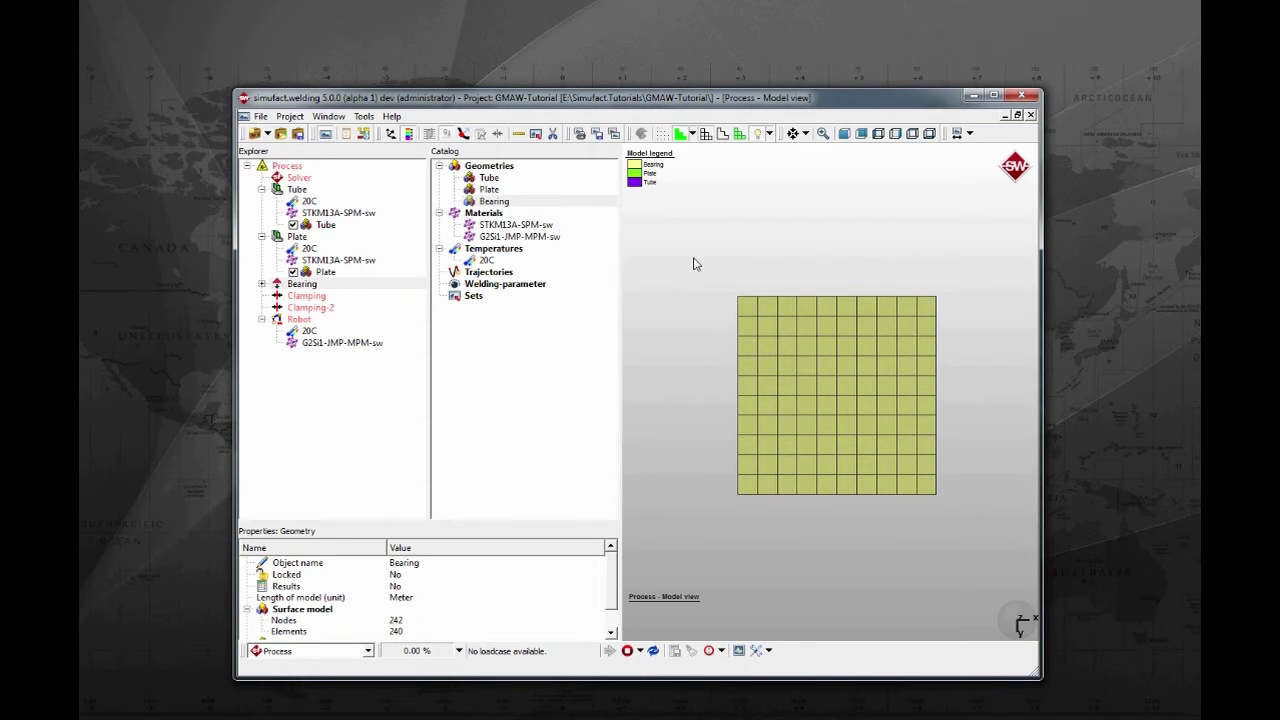
left_click_drag(697, 264, 813, 433)
scroll(813, 433, "up", 3)
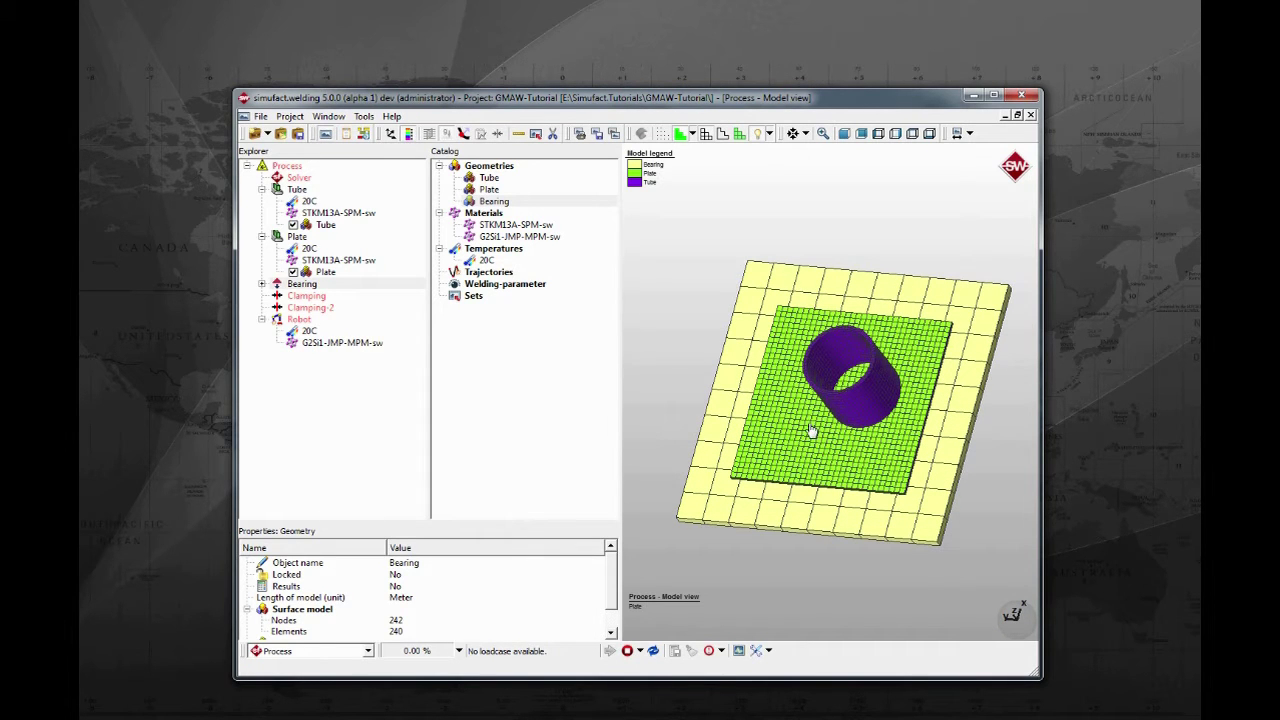
scroll(812, 430, "up", 1)
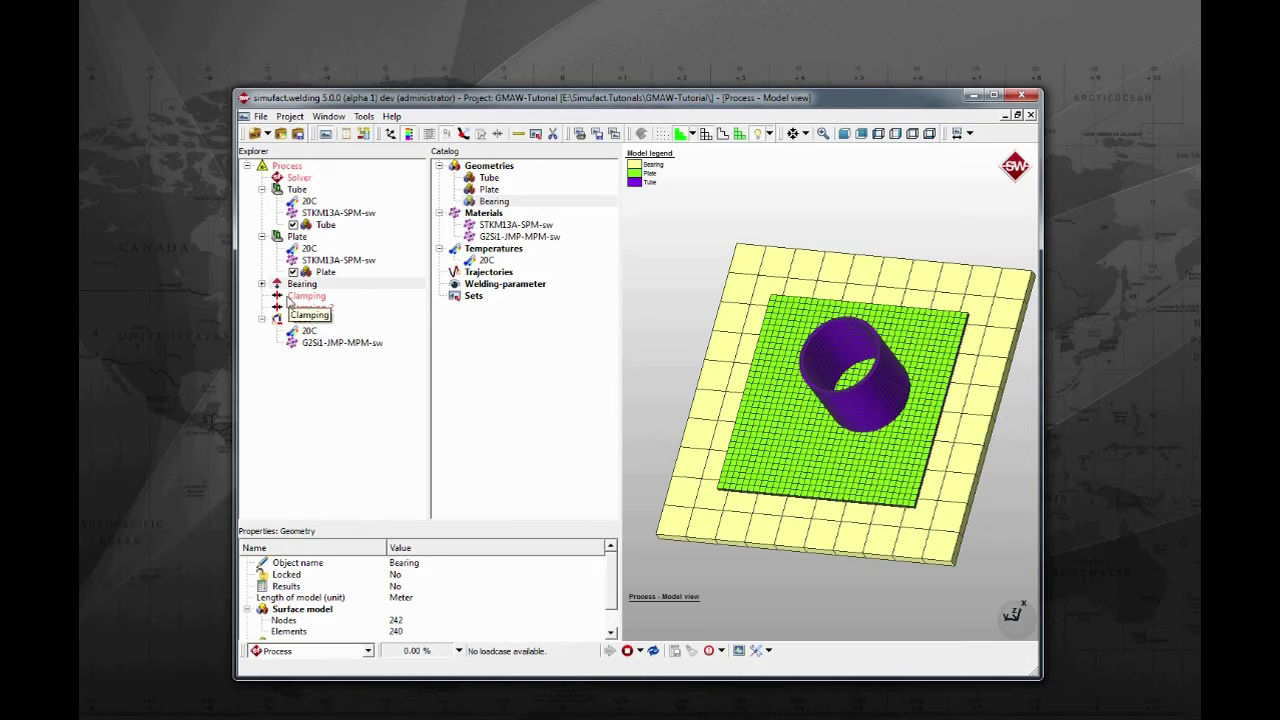
left_click(305, 296)
Start a Cylinder geometry for the Clamping, located on the tube ring's right side.
right_click(289, 302)
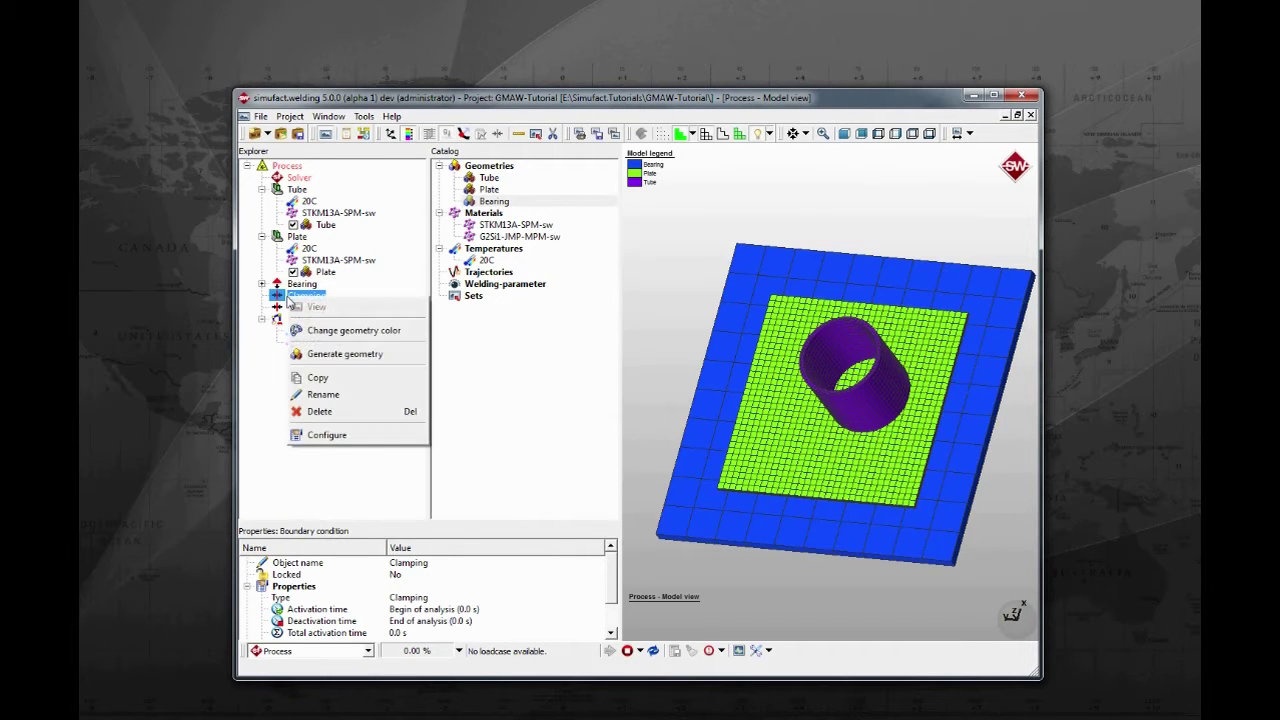
left_click(343, 354)
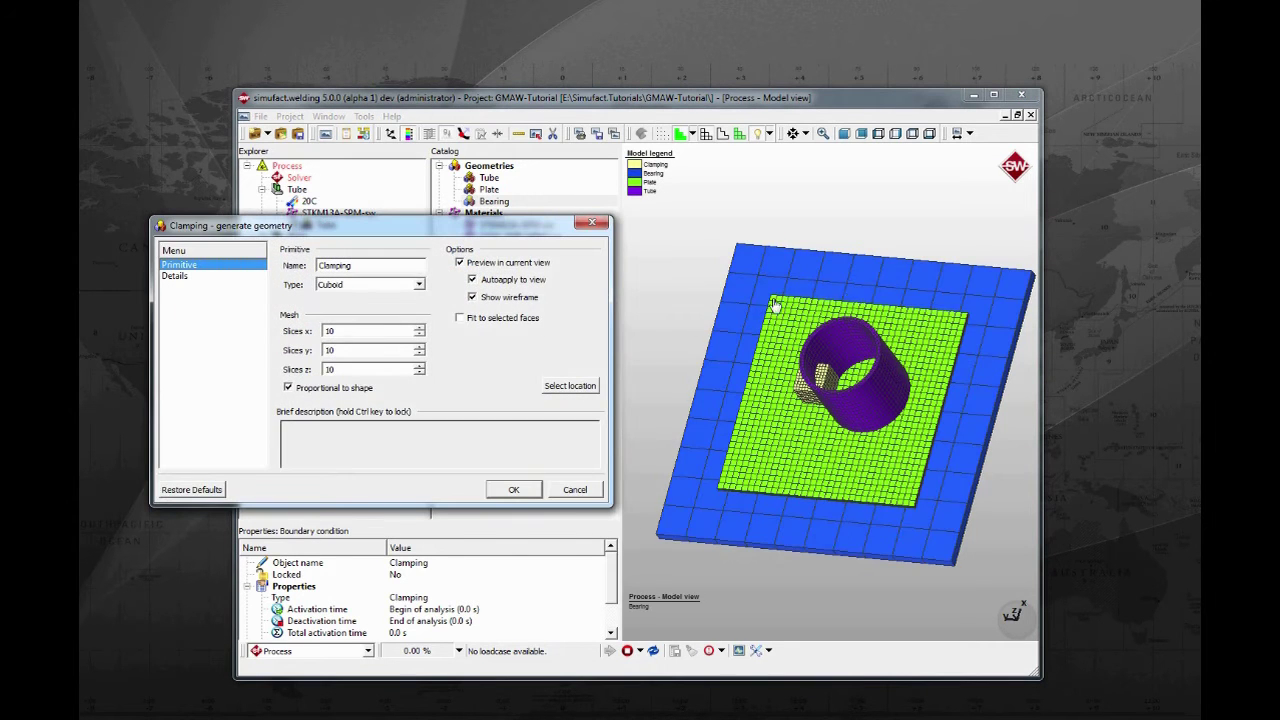
left_click(913, 134)
scroll(829, 405, "down", 2)
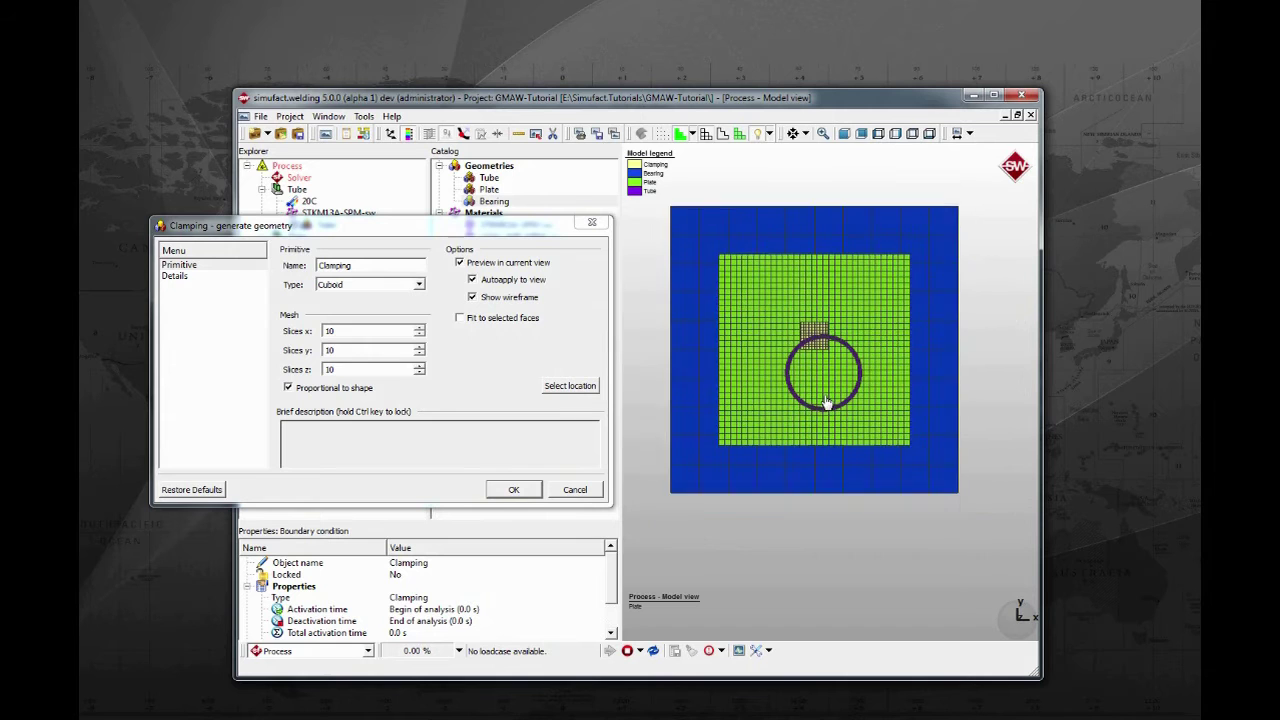
scroll(826, 400, "up", 5)
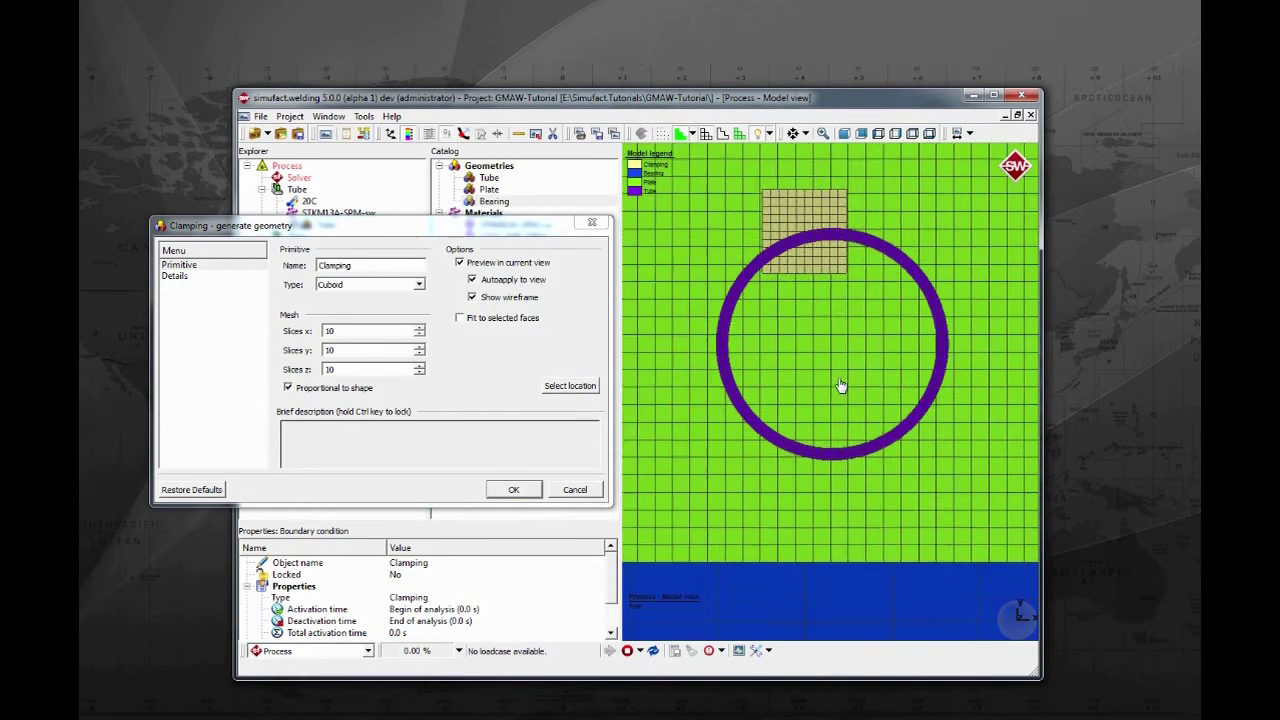
left_click(373, 285)
left_click(373, 285)
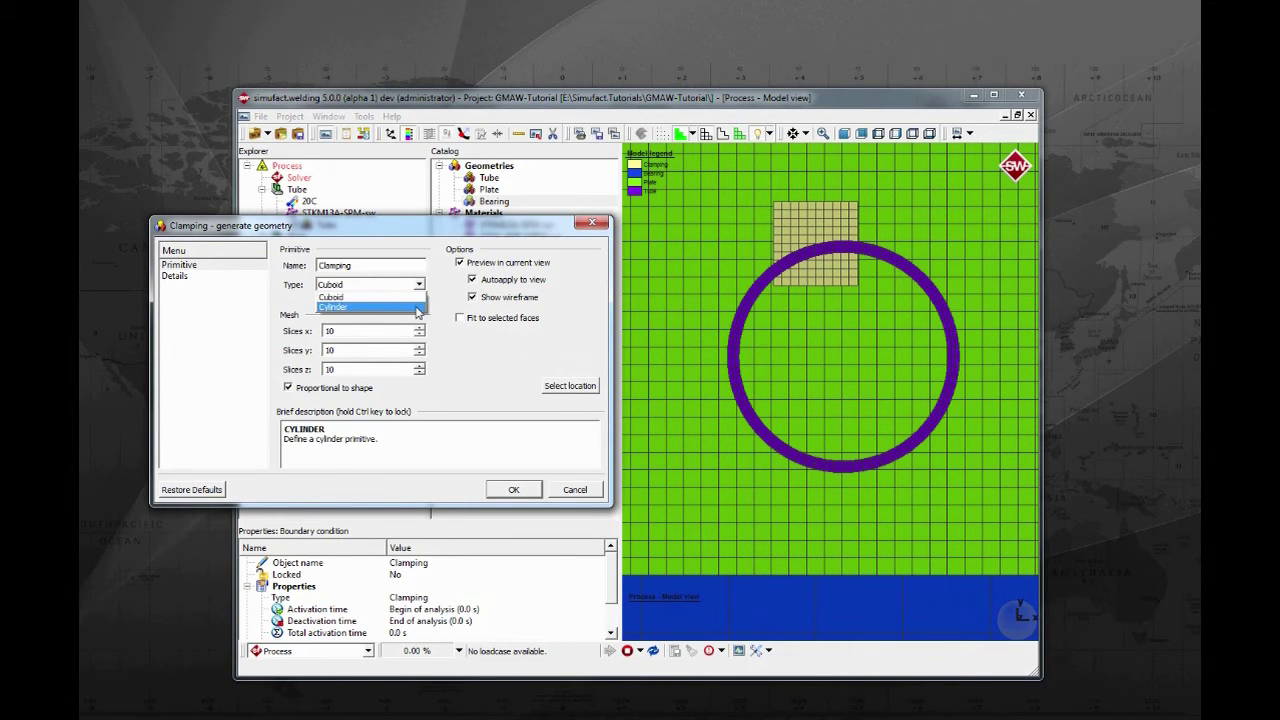
left_click(400, 307)
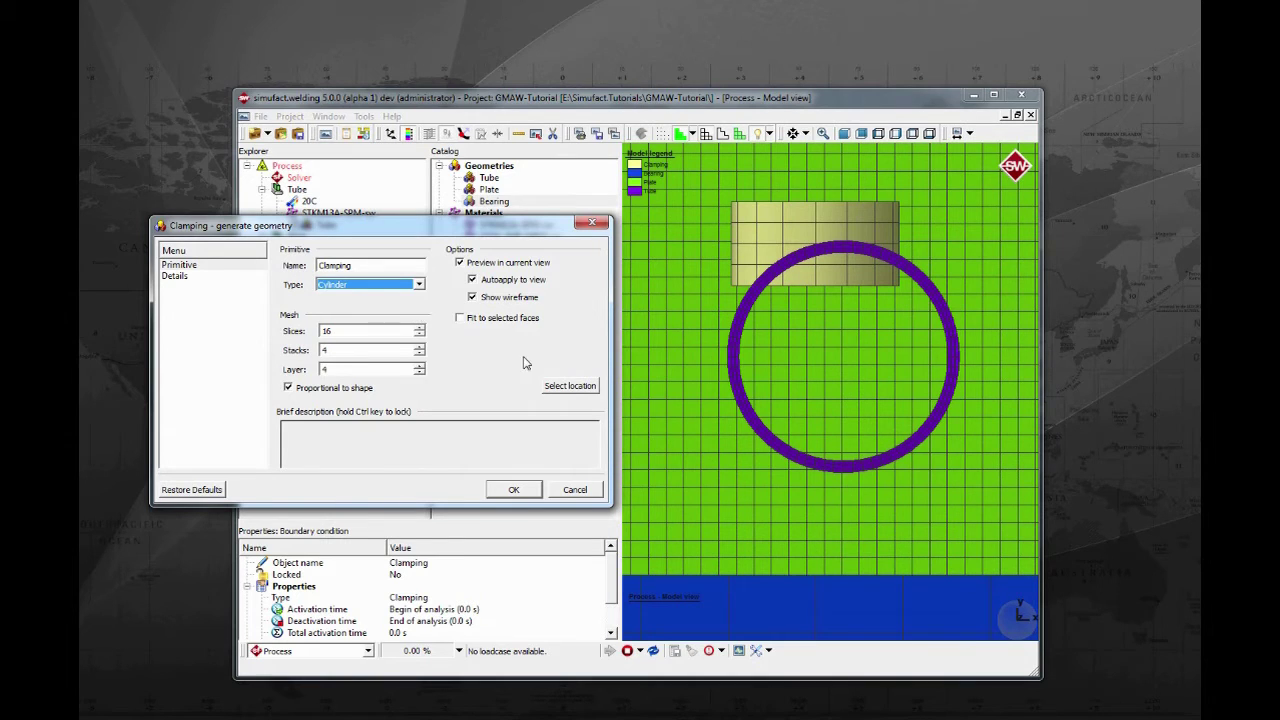
left_click(568, 388)
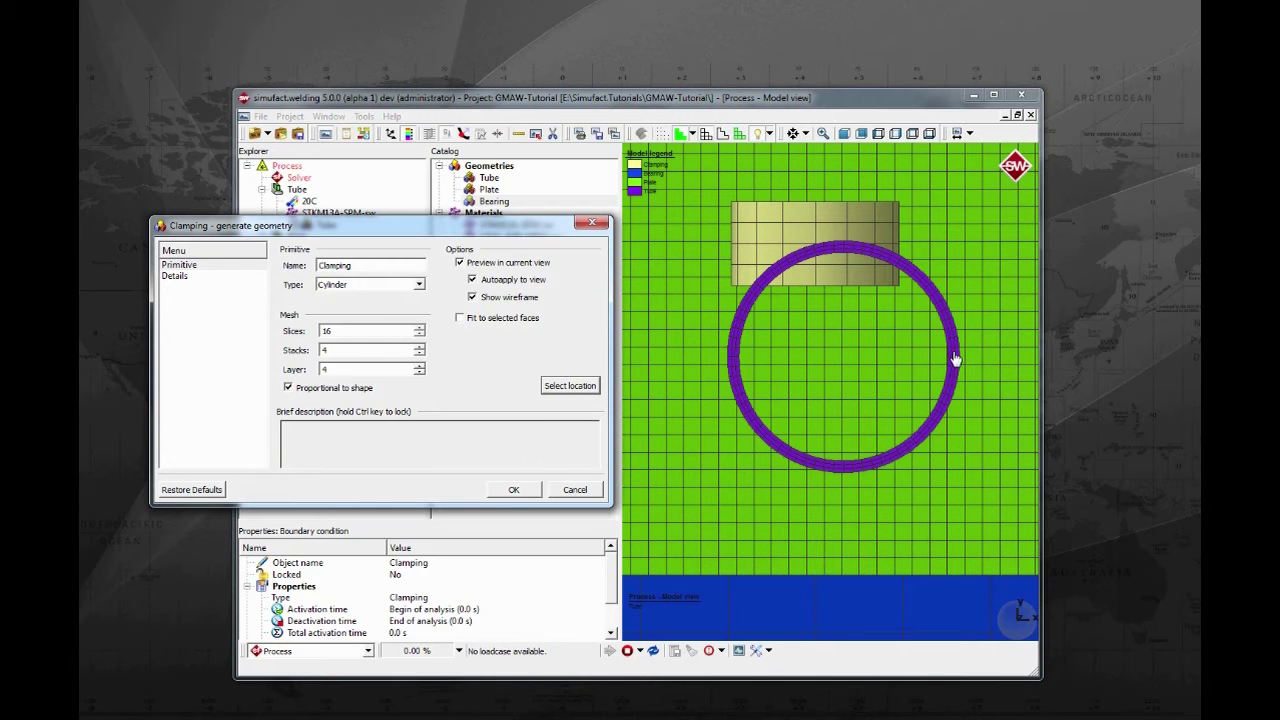
left_click(955, 360)
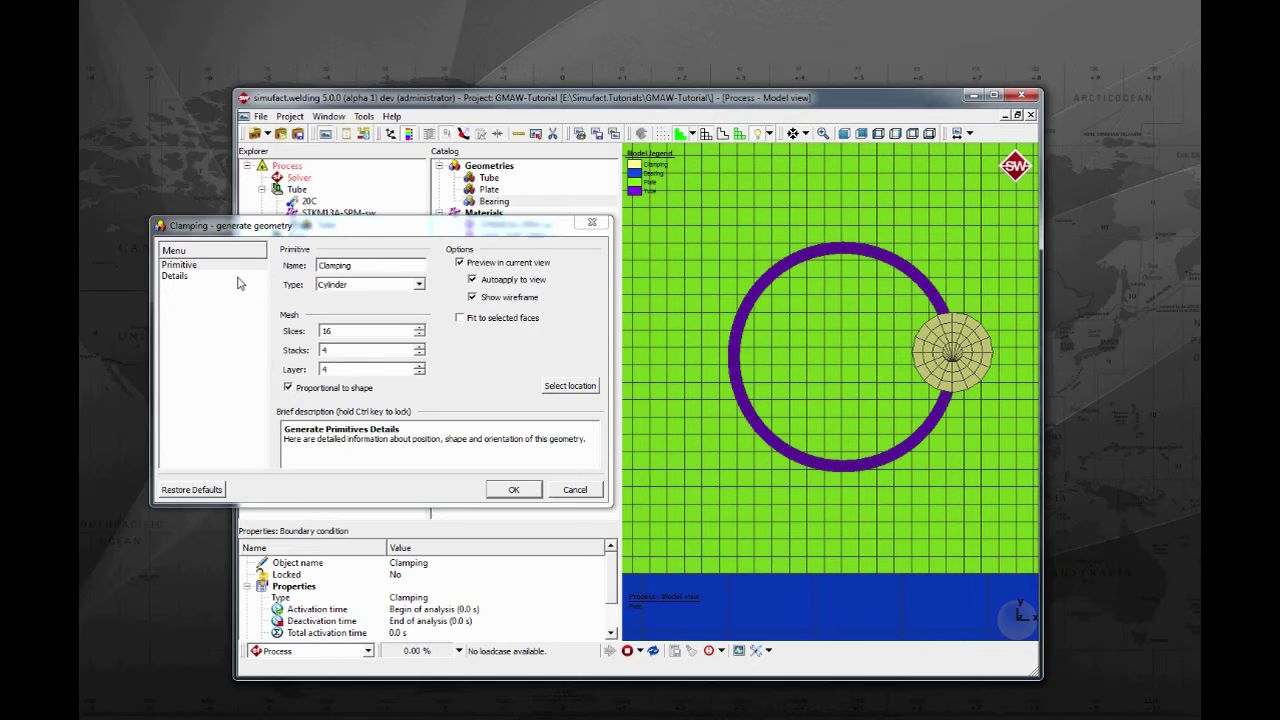
Set the clamp cylinder's radius and height to 5 mm and generate it.
left_click(238, 279)
left_click(522, 265)
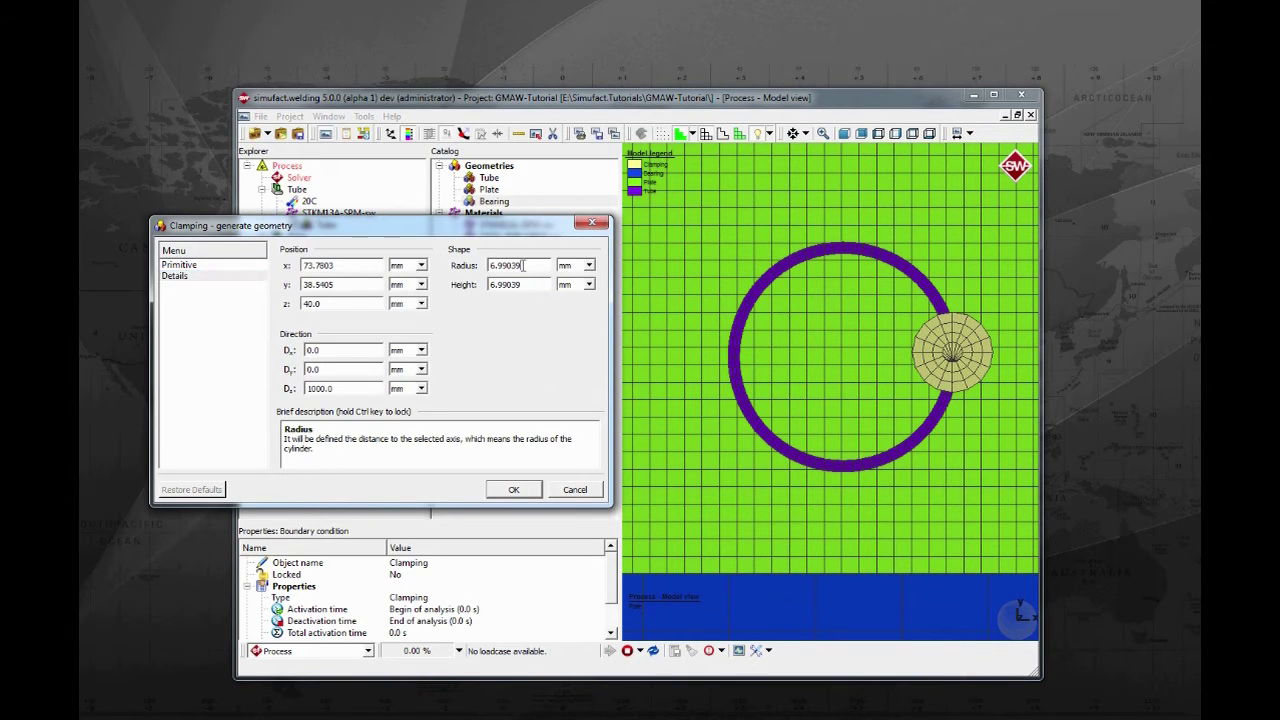
left_click_drag(522, 265, 470, 265)
type("5")
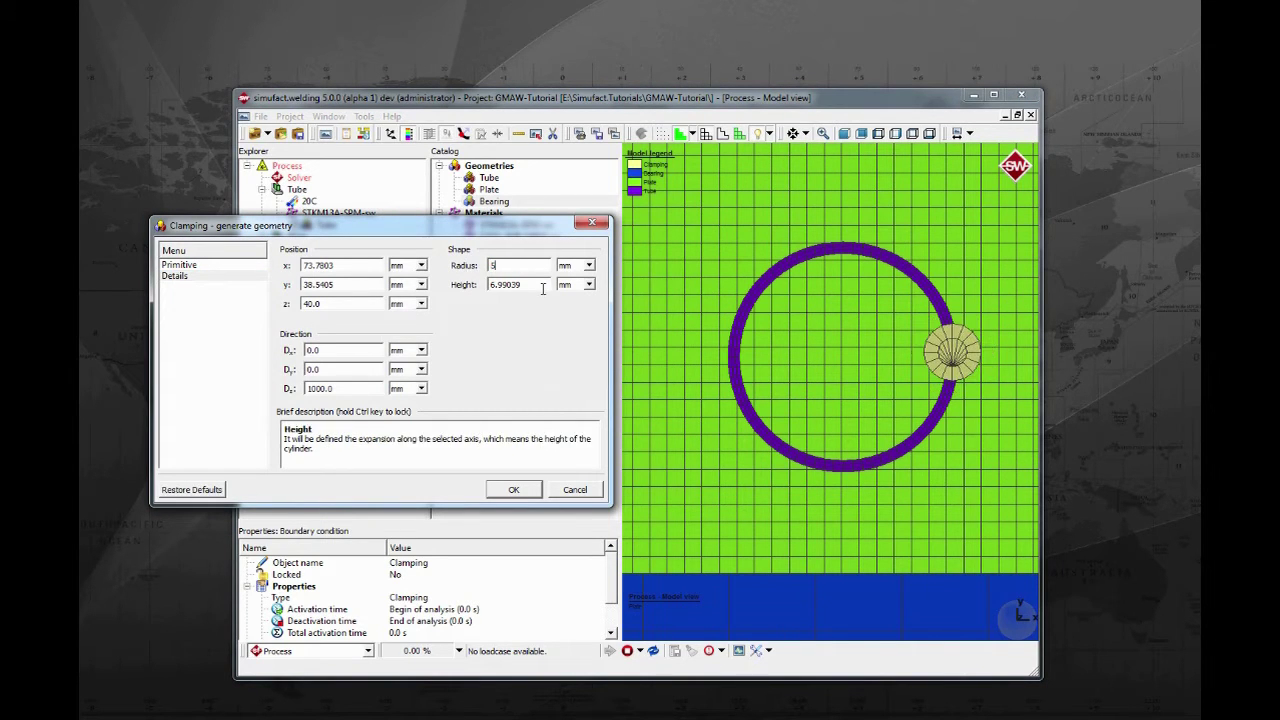
left_click_drag(543, 288, 470, 287)
type("5")
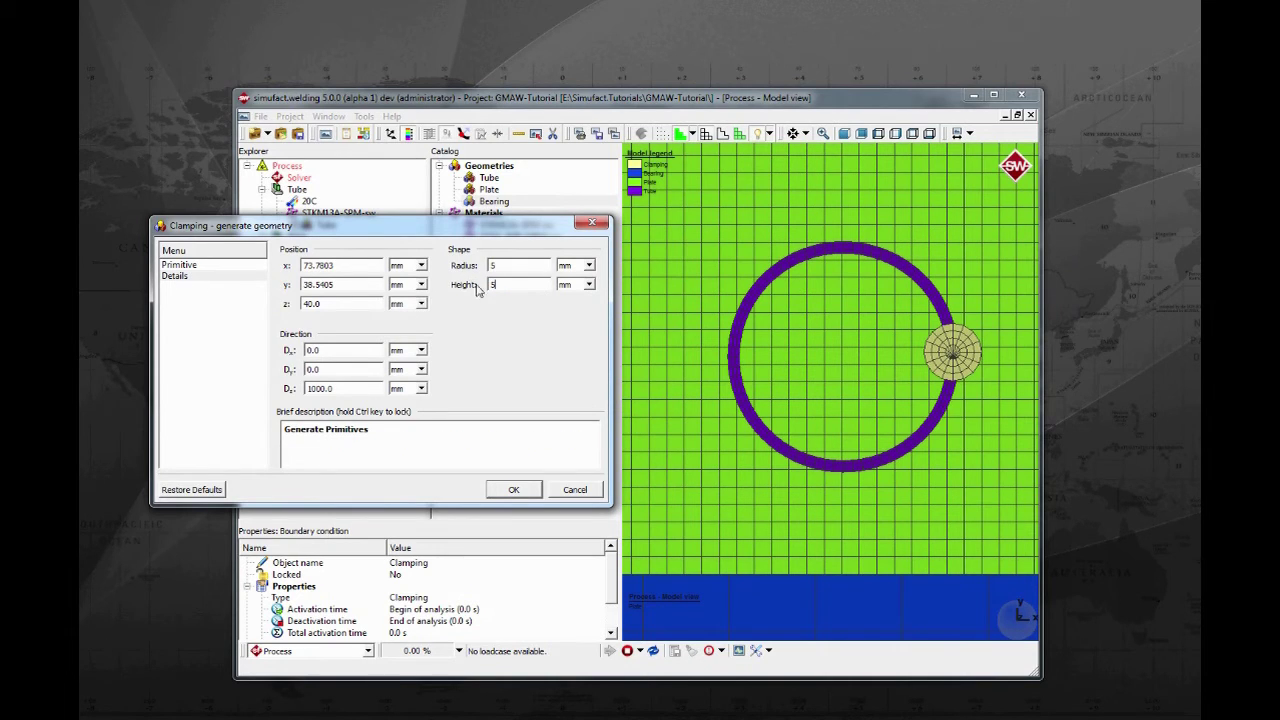
left_click(256, 266)
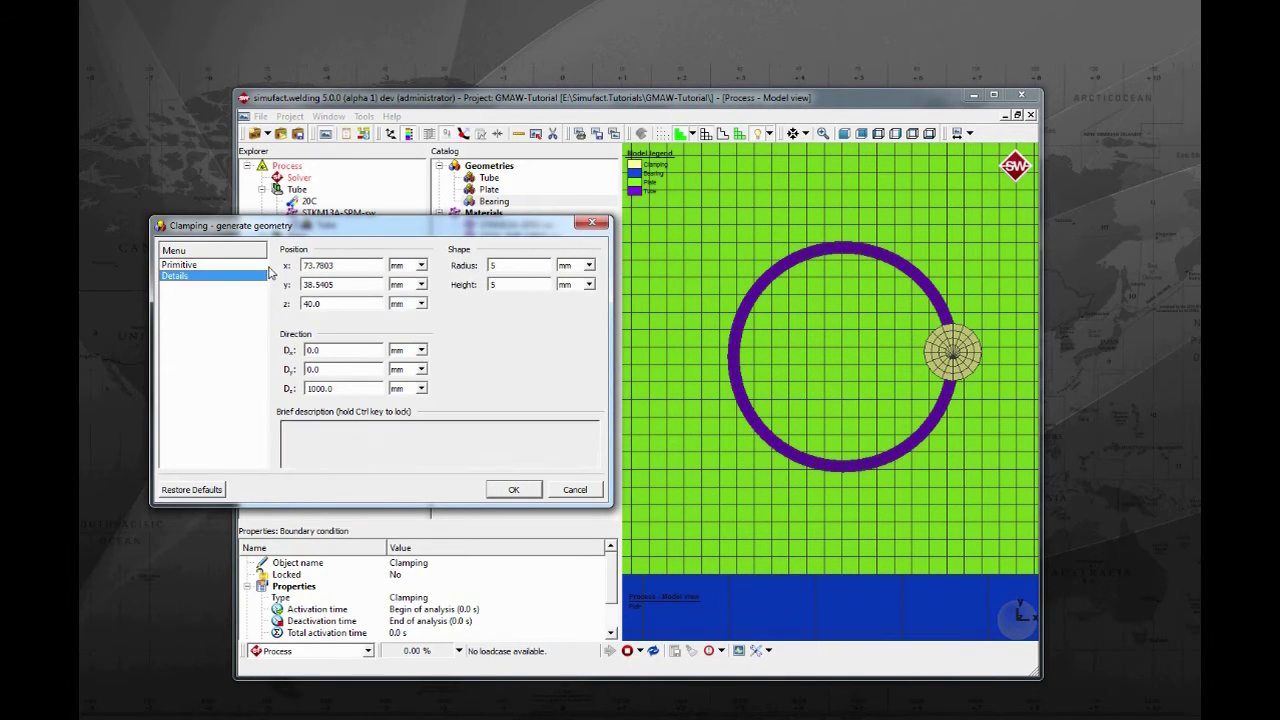
left_click(519, 489)
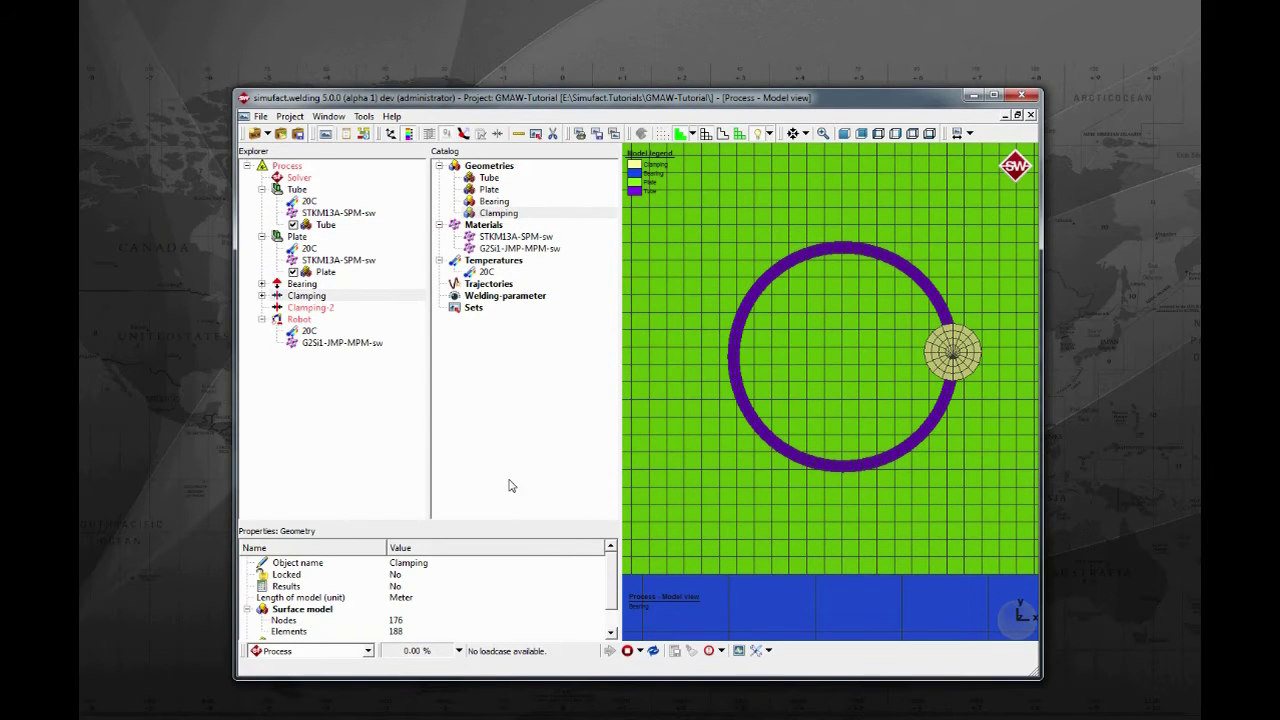
Start a geometry for Clamping-2, located on the tube ring's left side.
left_click(263, 296)
left_click(263, 284)
left_click(312, 331)
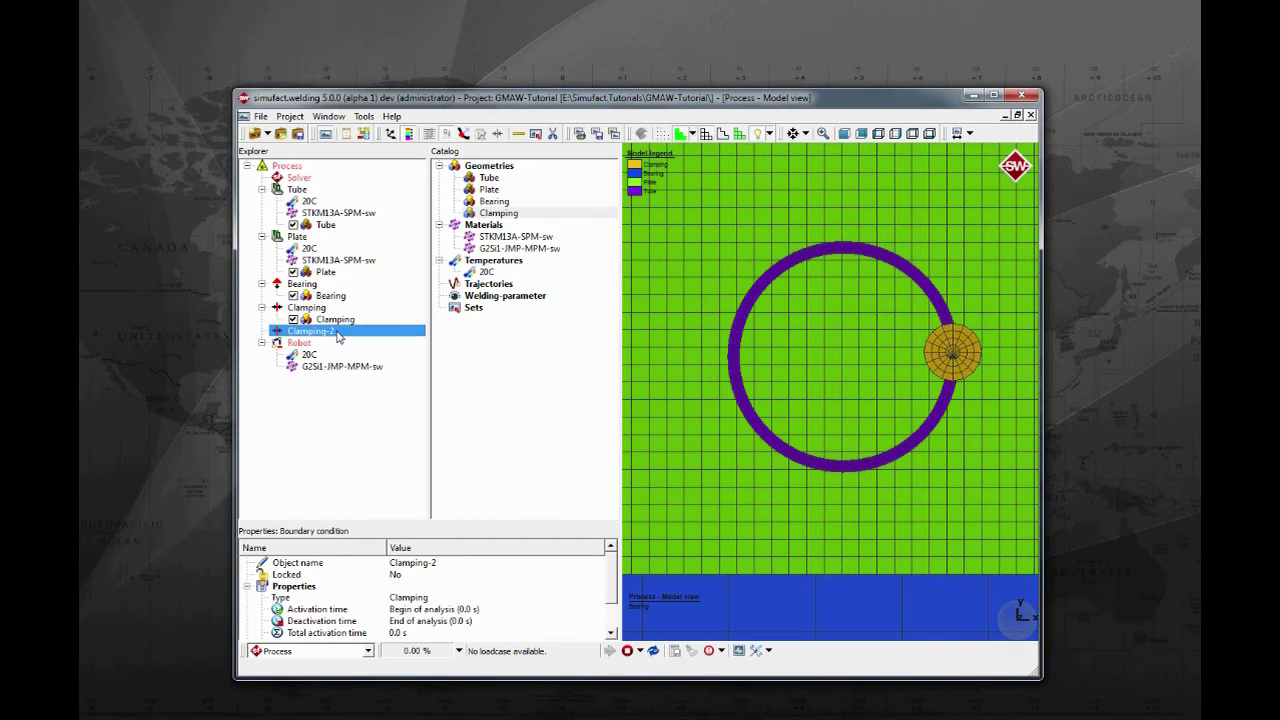
right_click(340, 336)
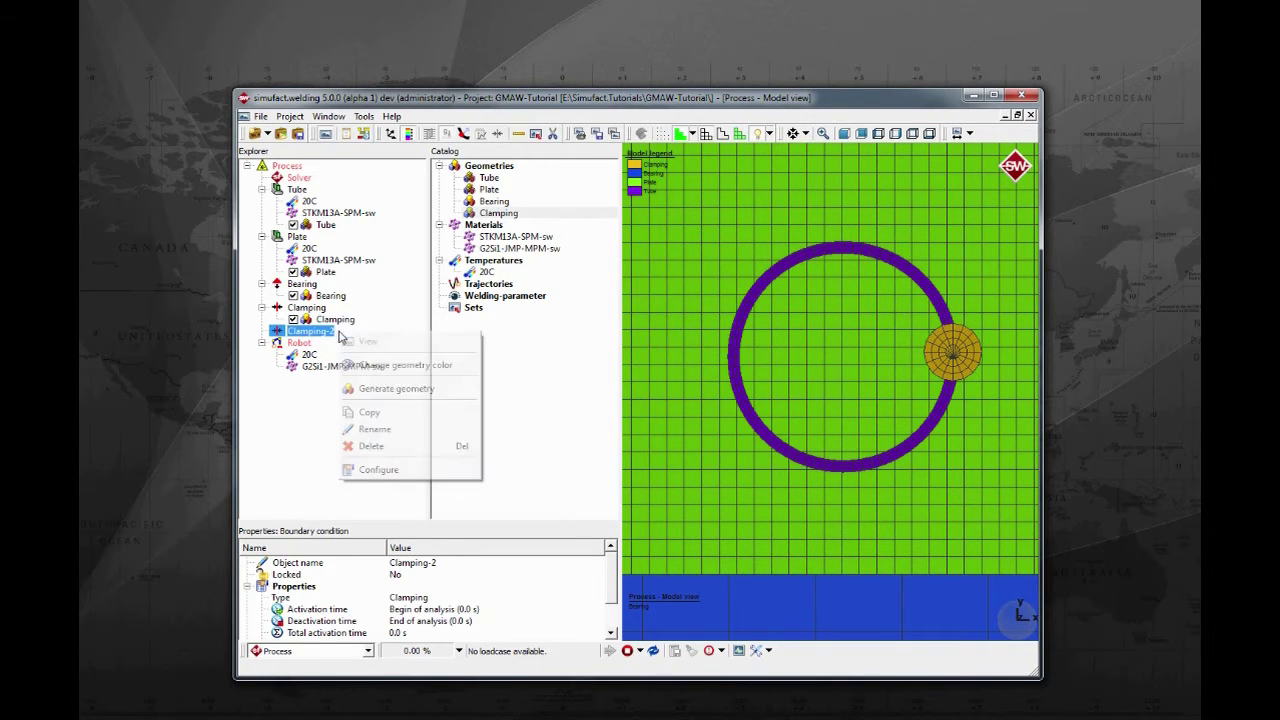
left_click(449, 394)
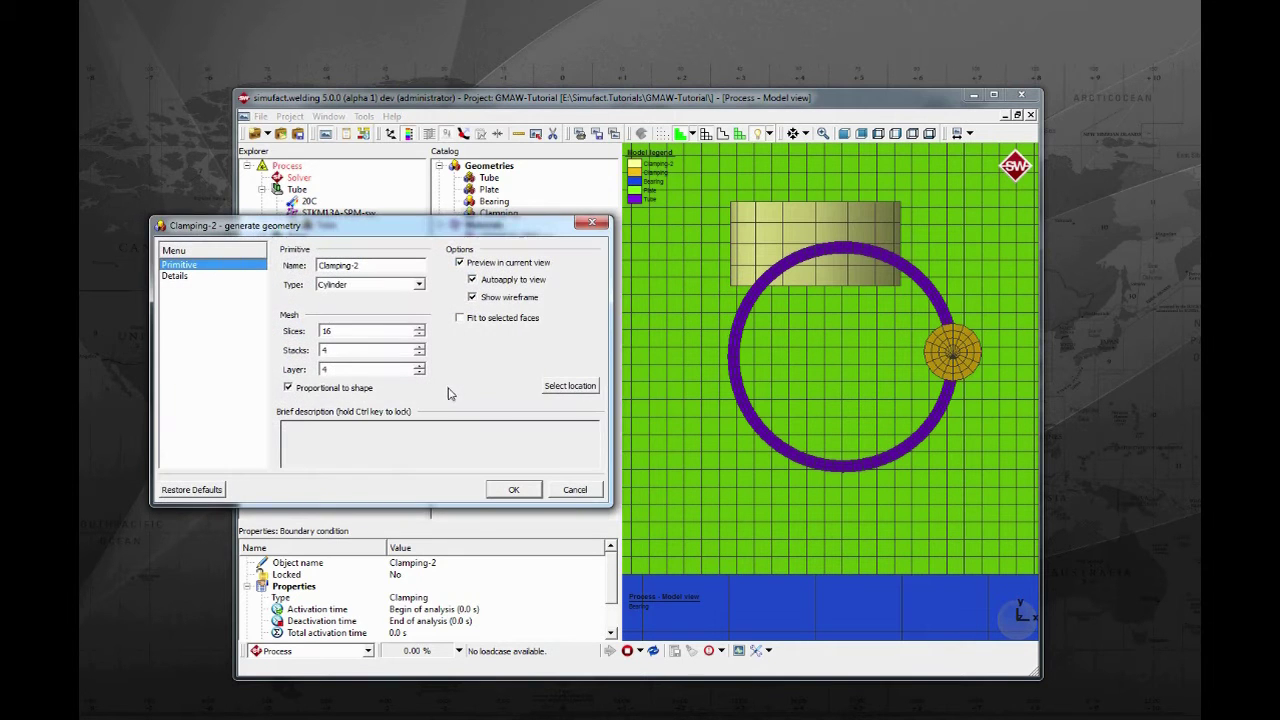
left_click(561, 393)
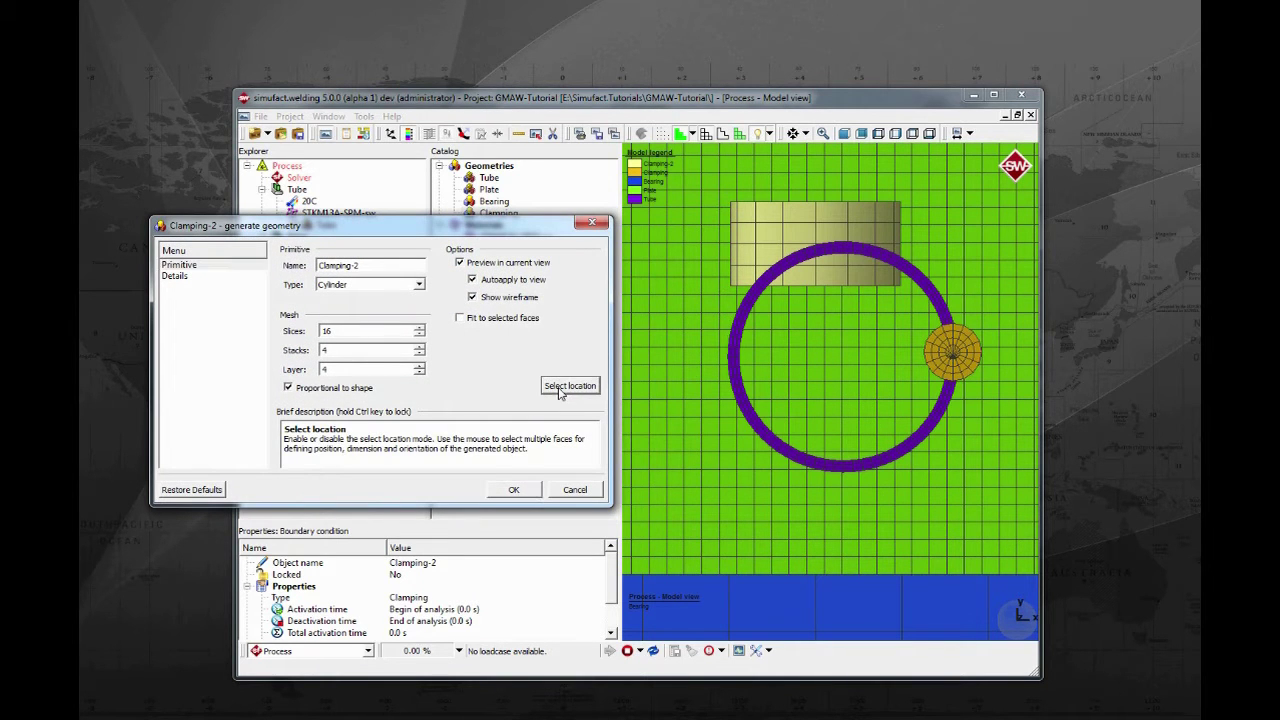
left_click(733, 363)
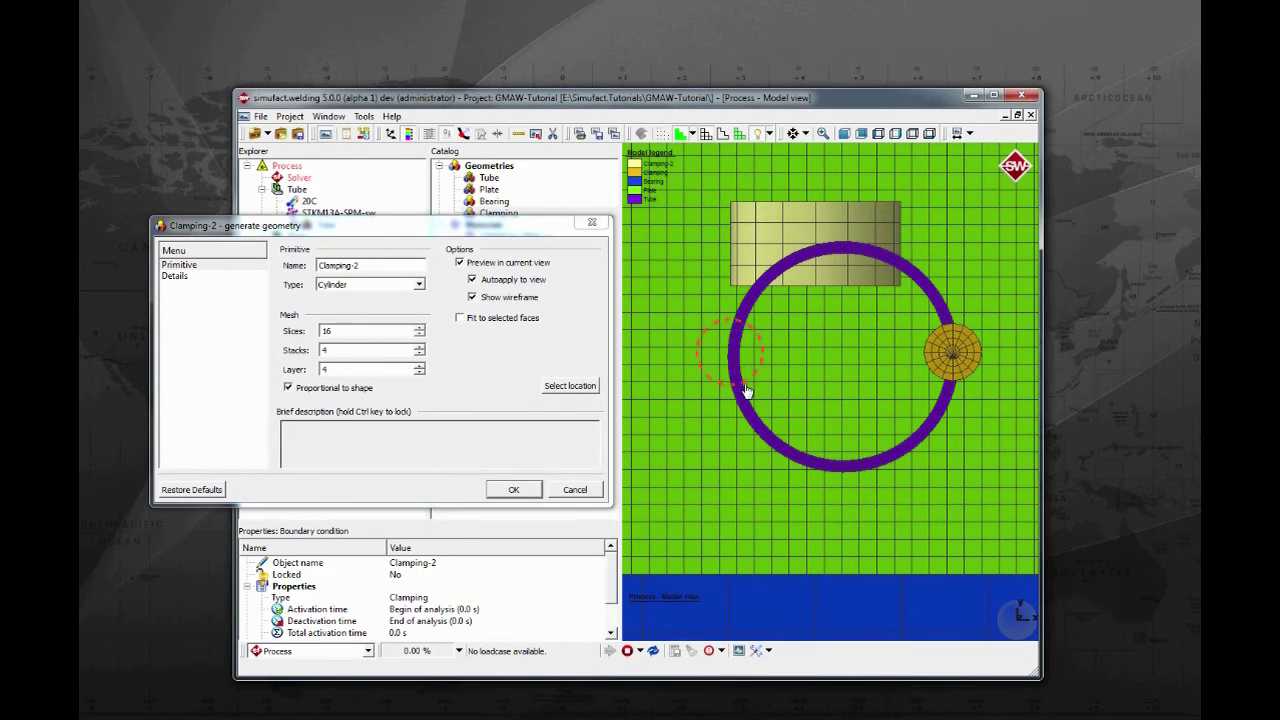
left_click(745, 390)
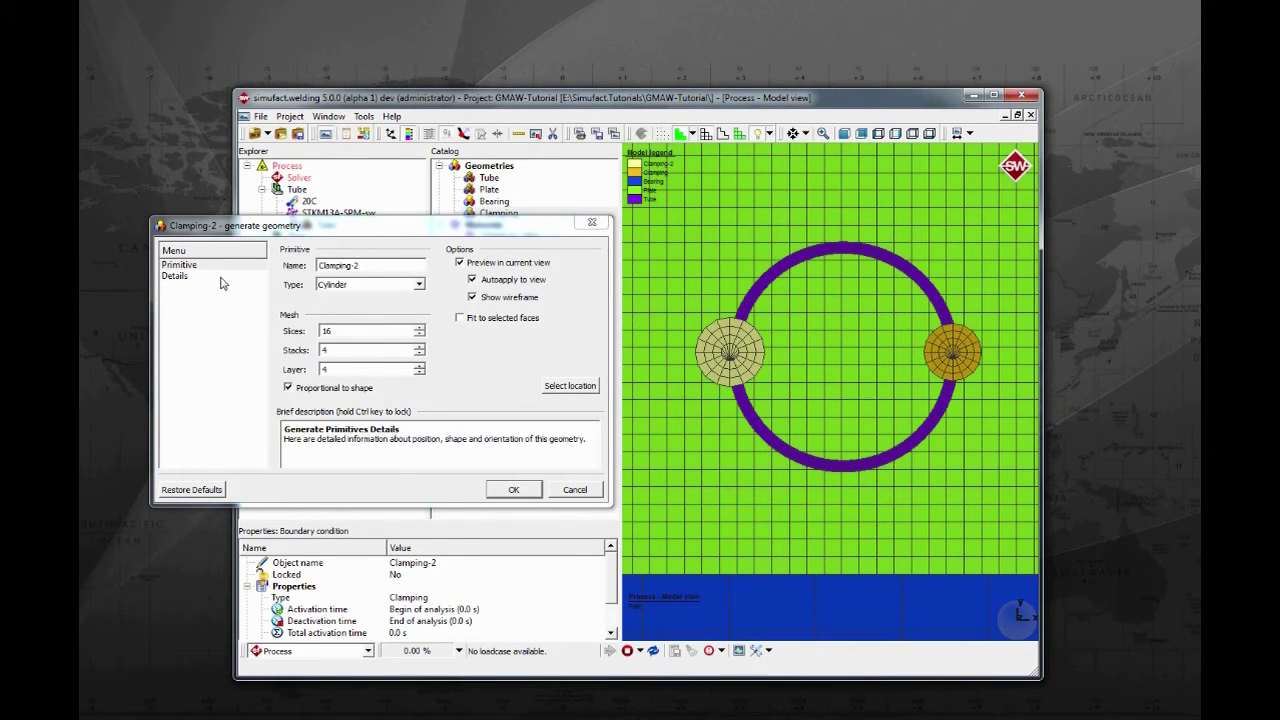
Give the Clamping-2 cylinder a 5 mm radius and 5 mm height and generate it.
left_click(195, 275)
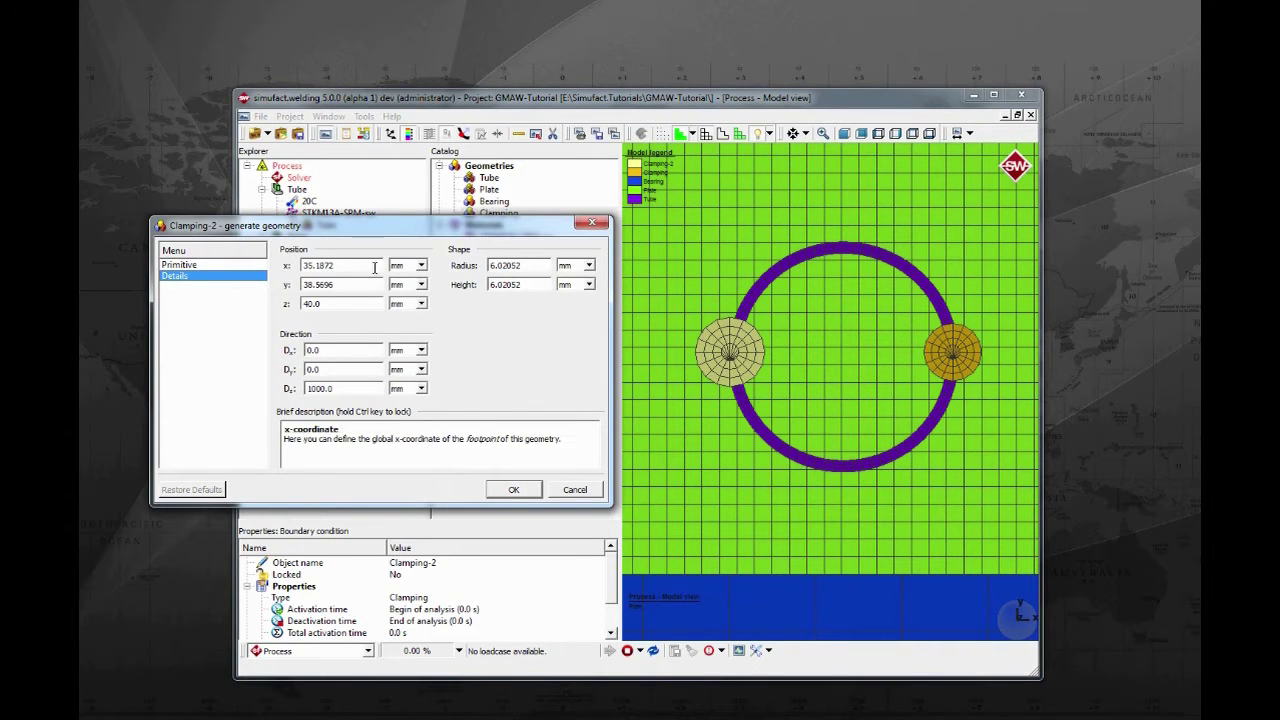
left_click_drag(516, 265, 442, 265)
type("5")
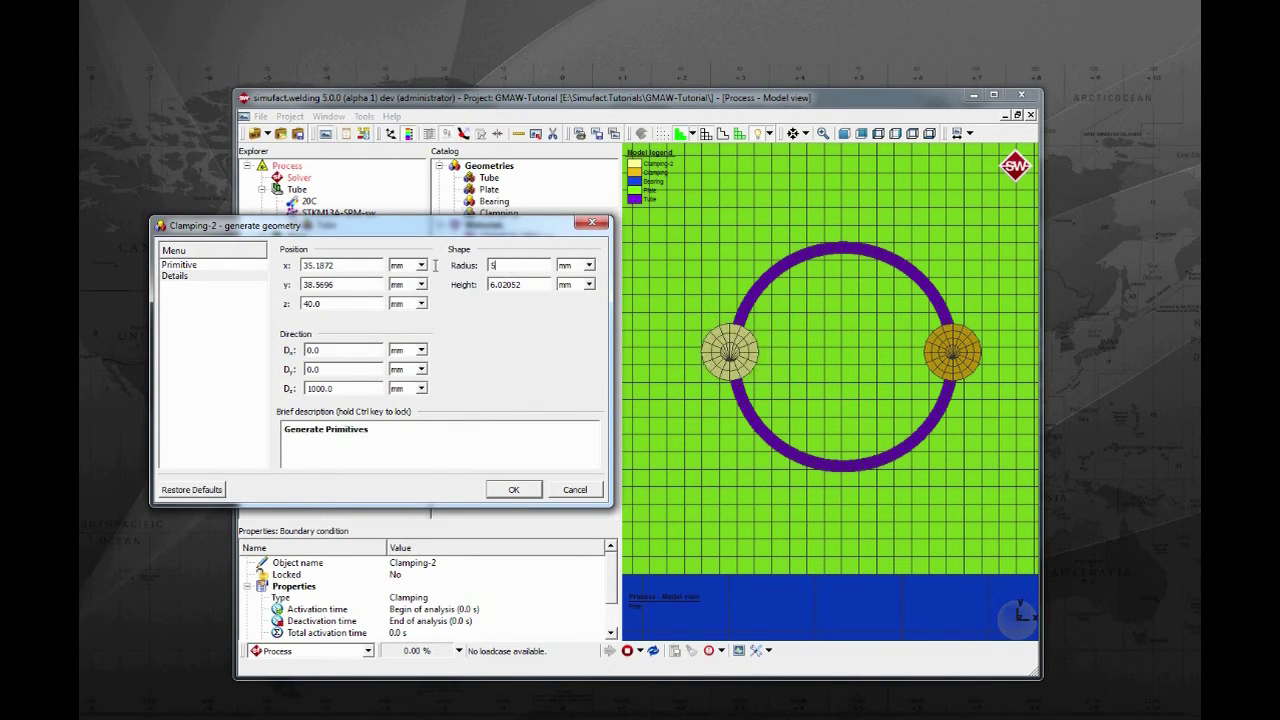
left_click_drag(528, 284, 487, 284)
type("5")
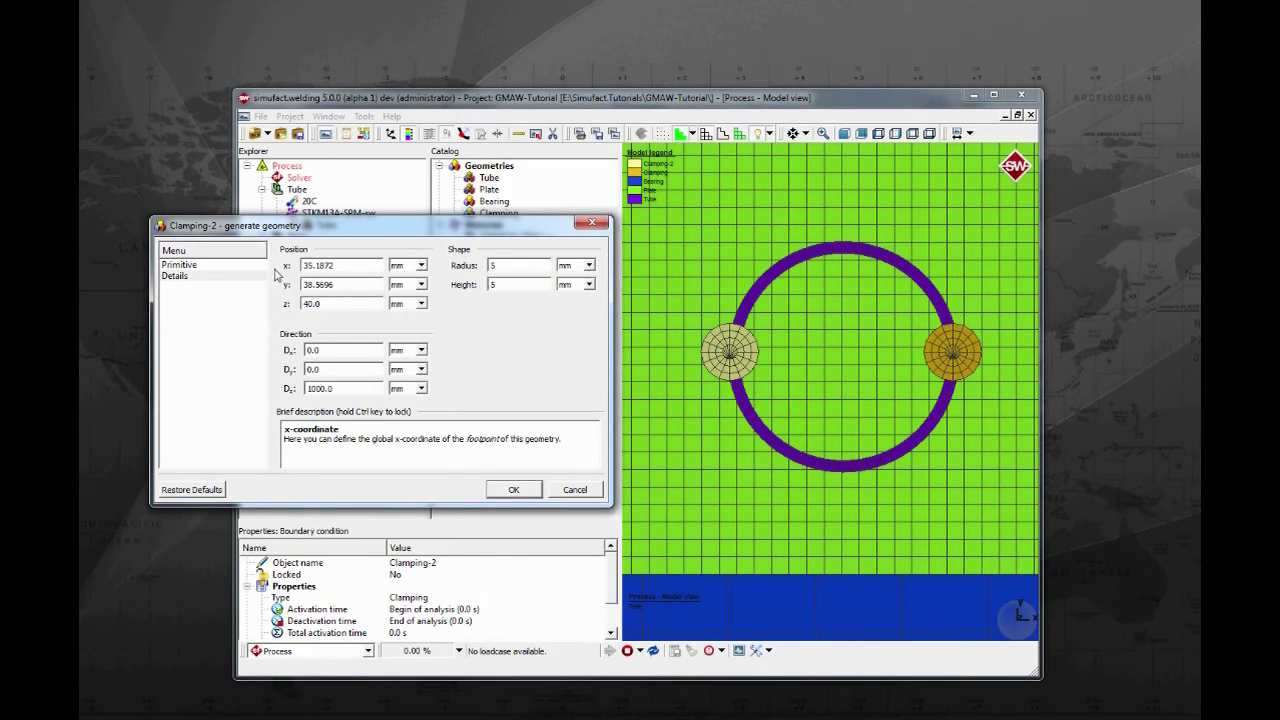
left_click(255, 266)
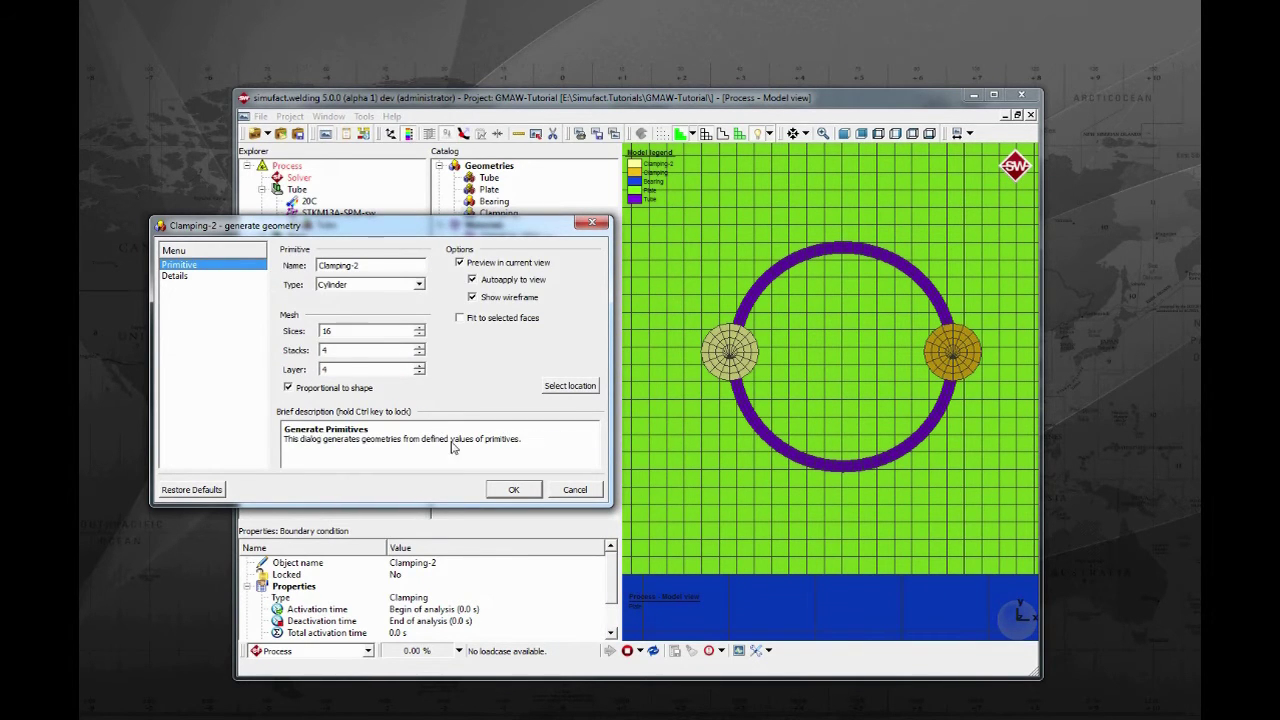
left_click(513, 490)
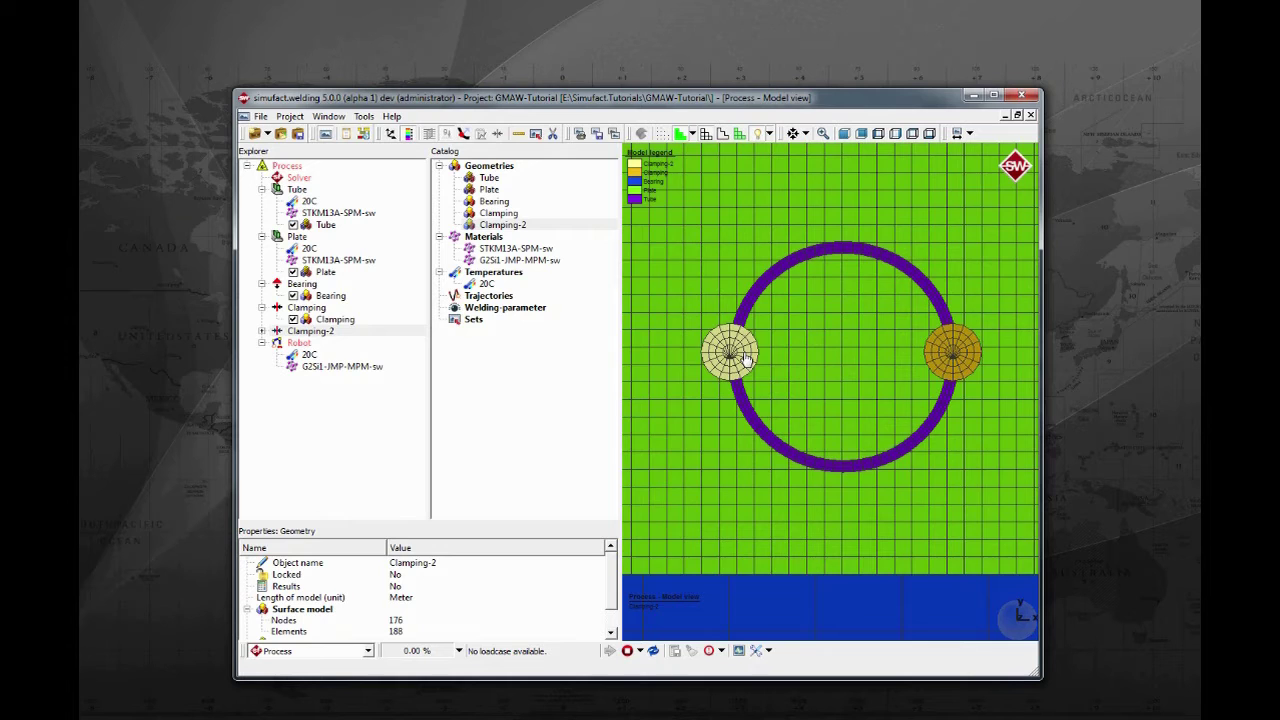
Save the project and expand Clamping-2 to show its geometry.
left_click(297, 134)
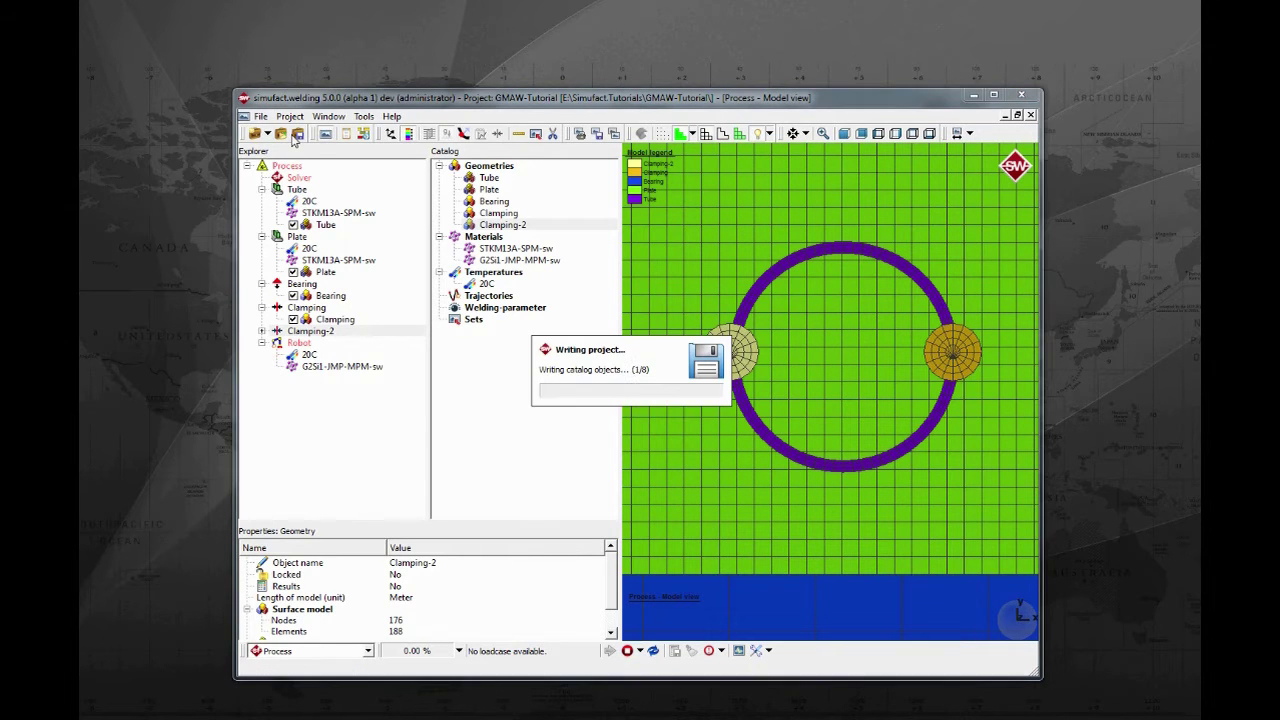
left_click(262, 332)
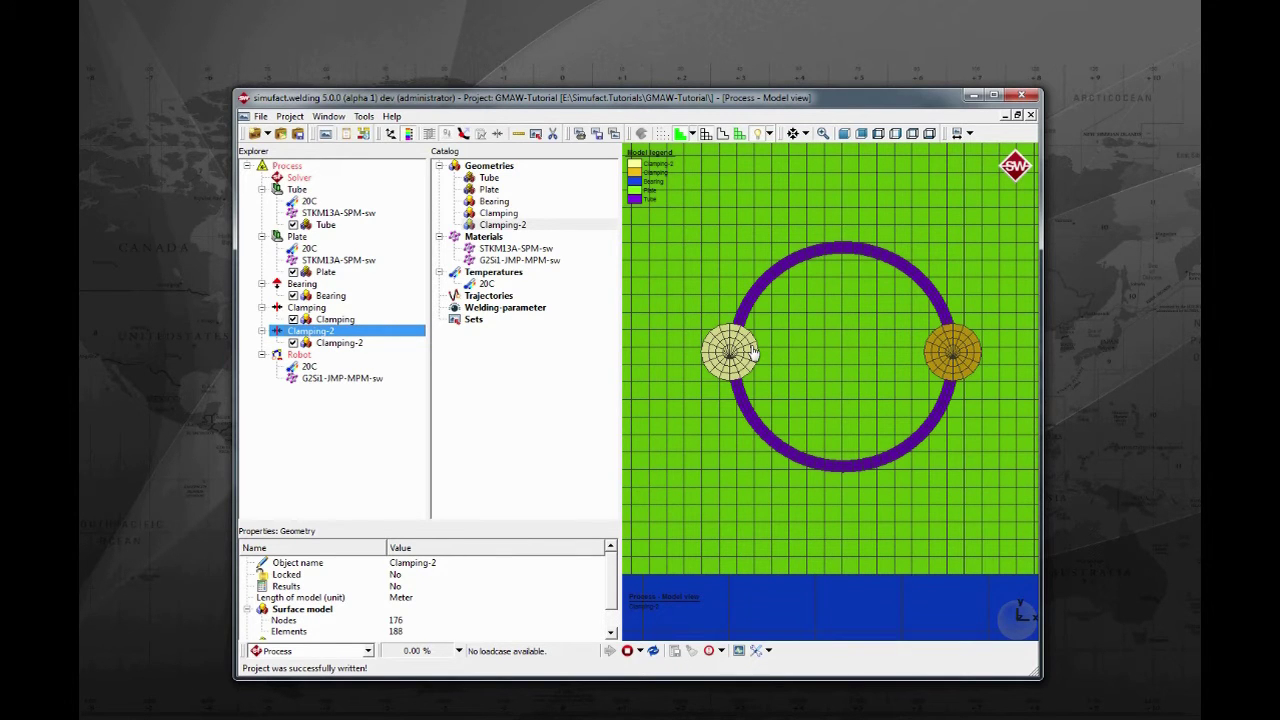
Translate the Clamping-2 disc by 0.767843 mm in x and 0.255948 mm in y.
right_click(754, 352)
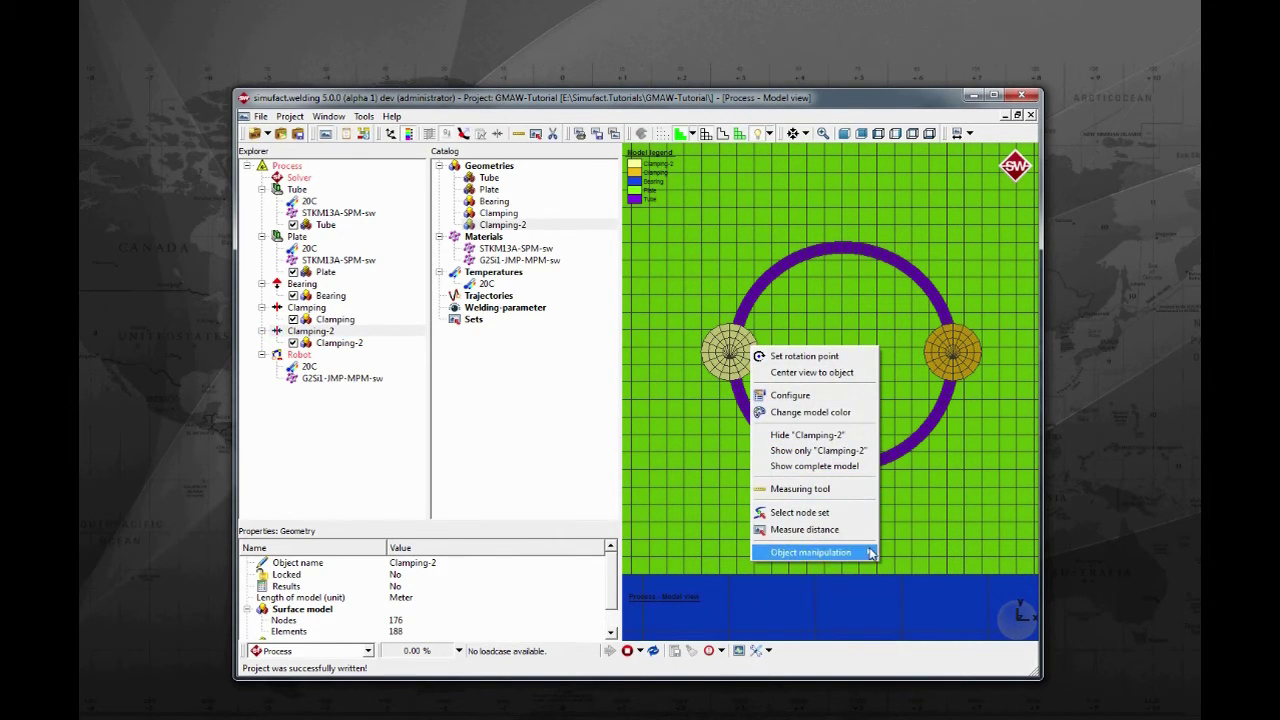
mouse_move(869, 555)
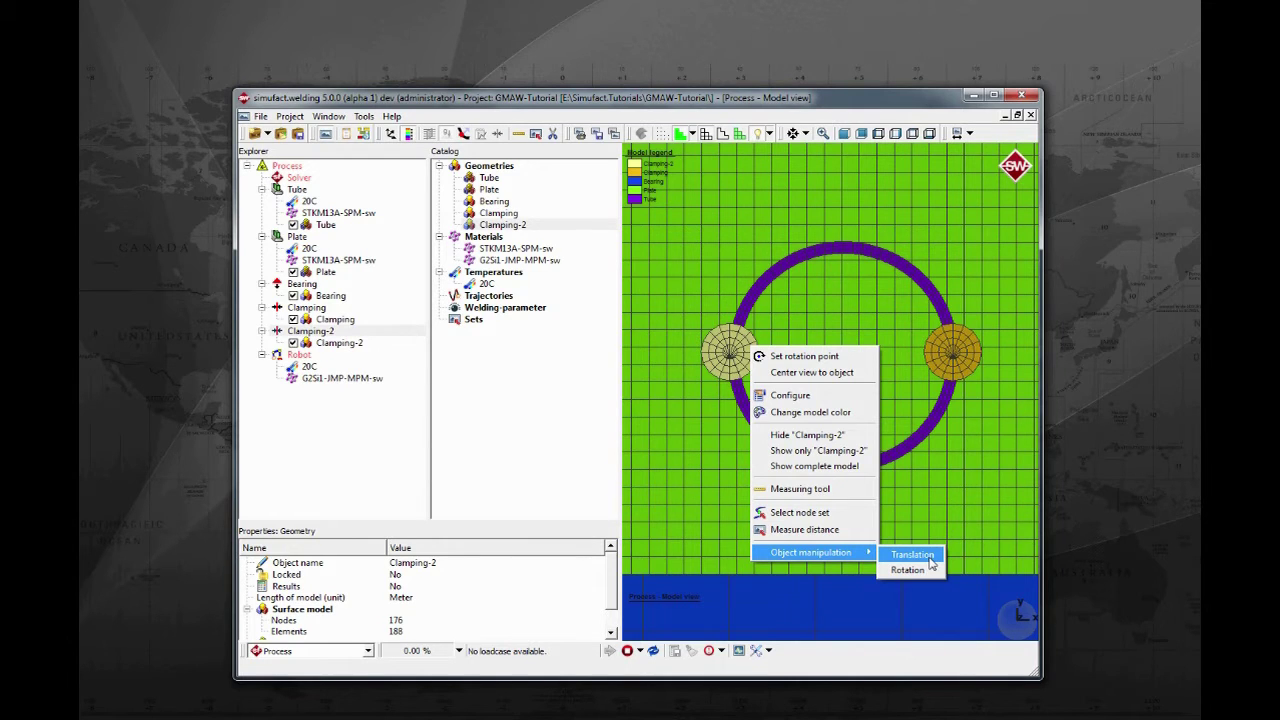
left_click(912, 555)
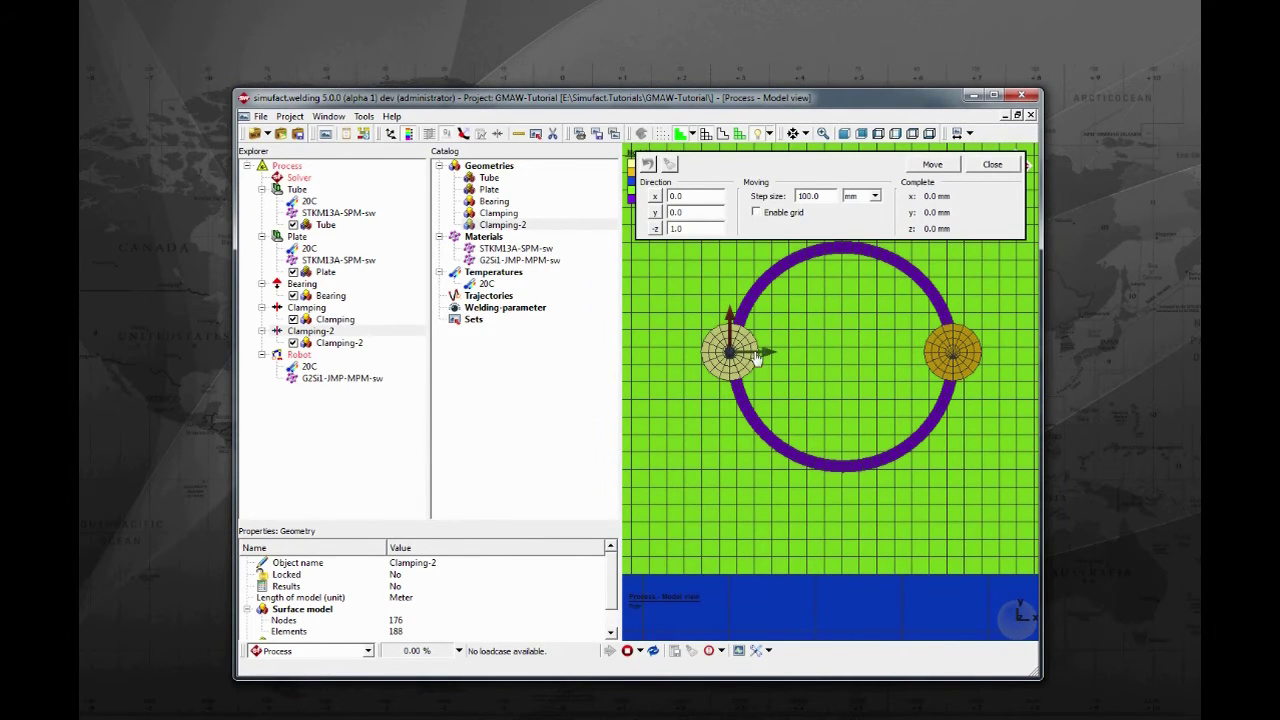
left_click_drag(735, 328, 775, 370)
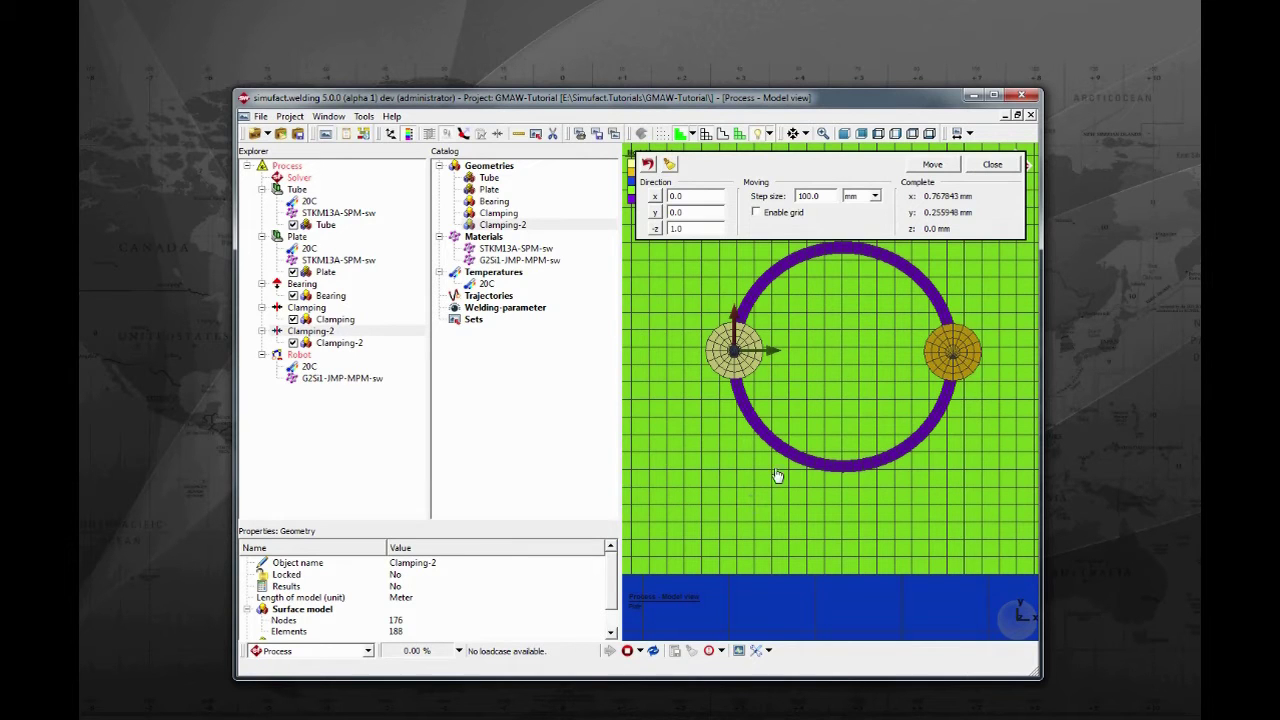
left_click(990, 170)
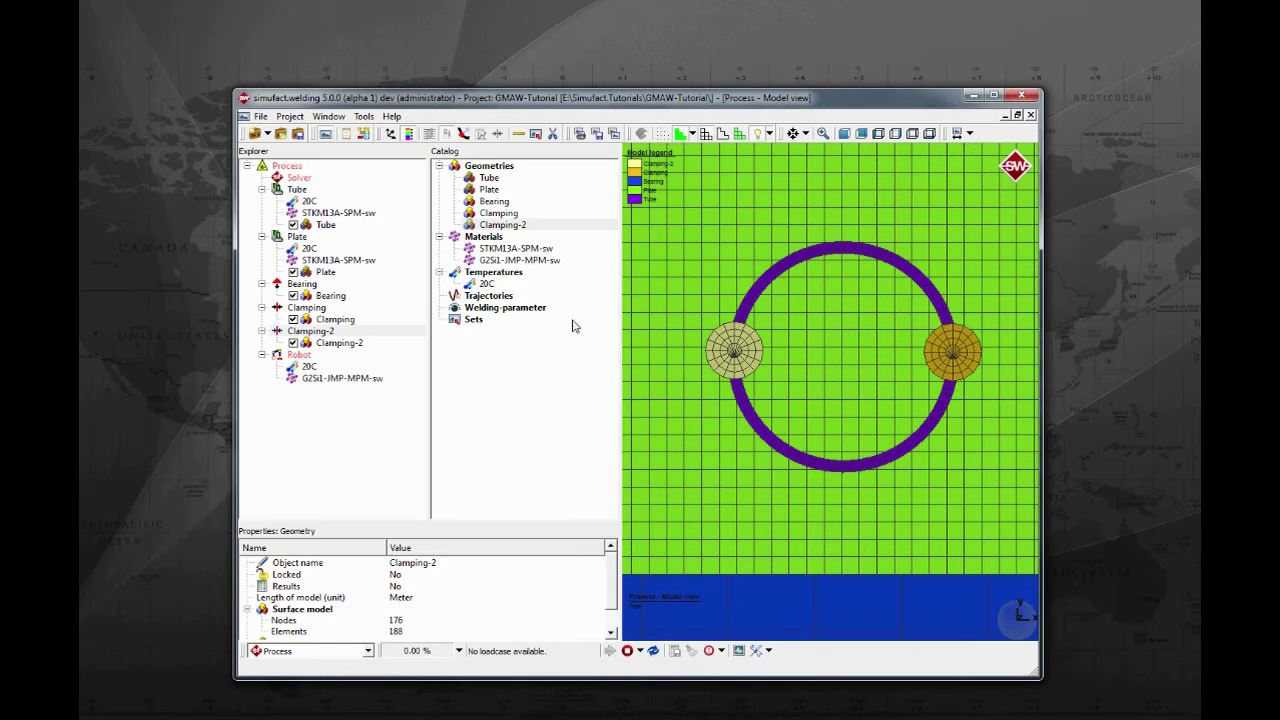
middle_click_drag(849, 531, 745, 414)
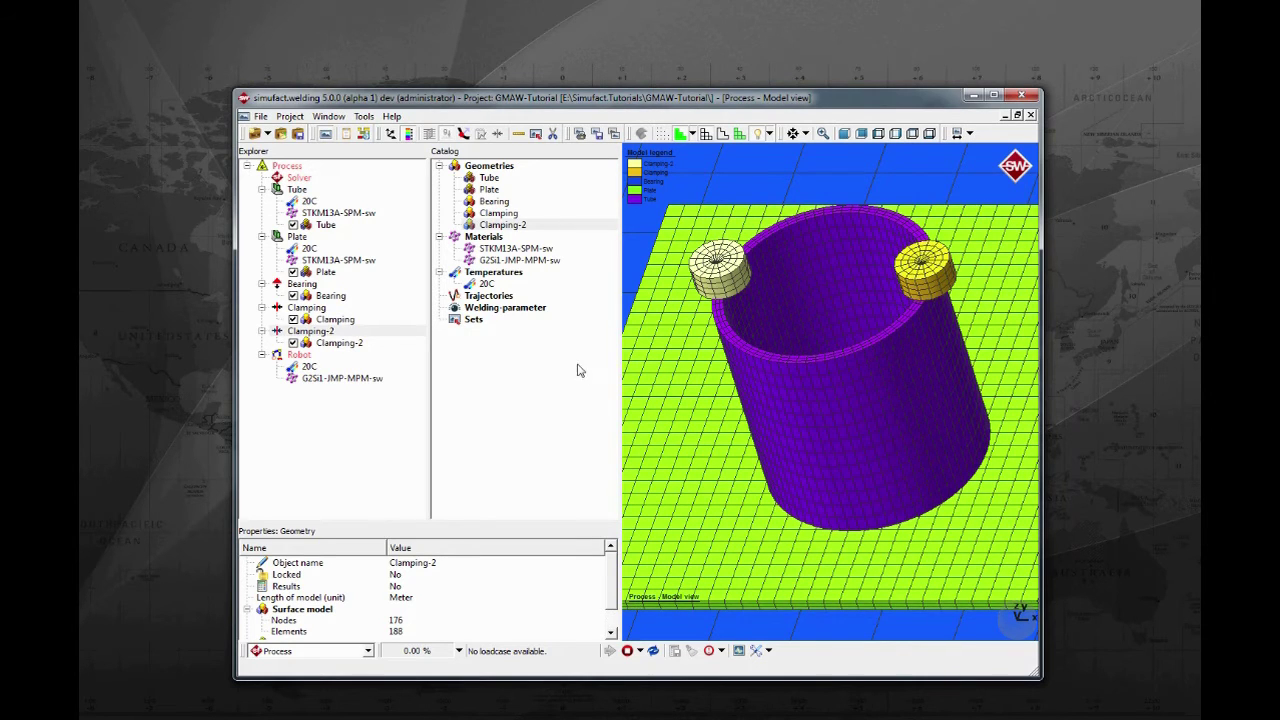
Create a new Node-set under Sets and enlarge and zoom the view onto the tube base.
left_click(475, 320)
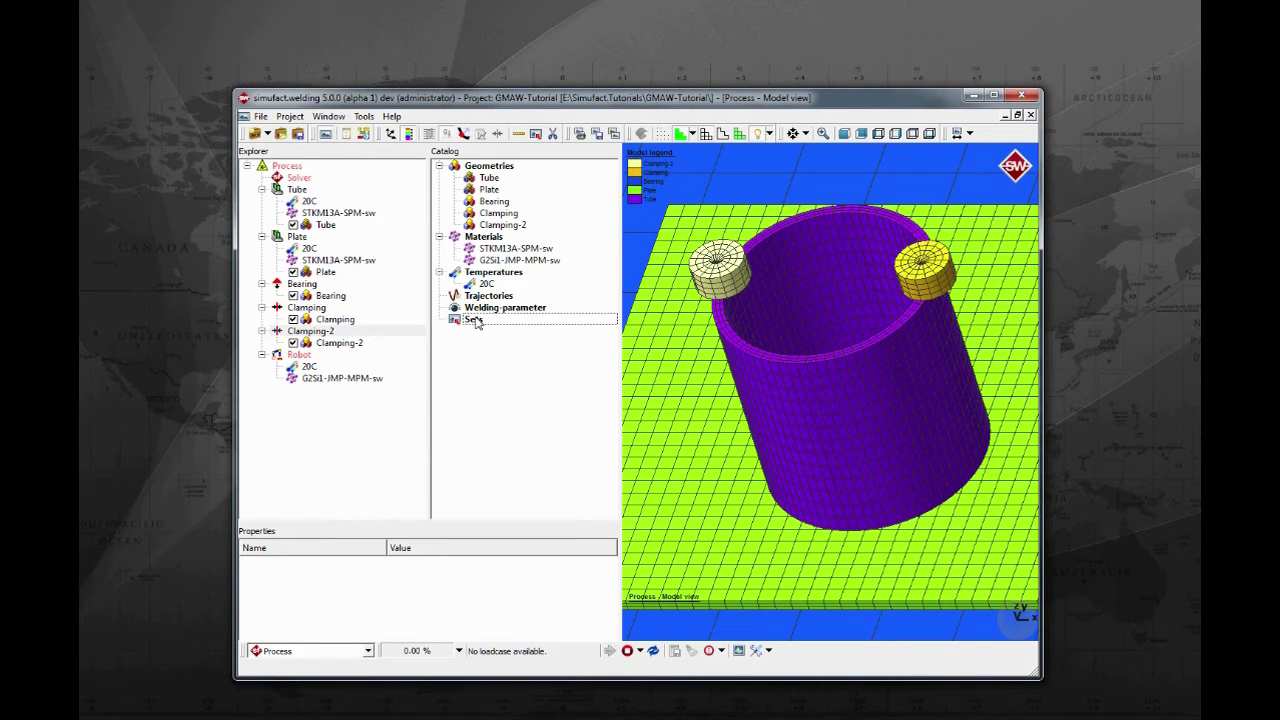
right_click(477, 321)
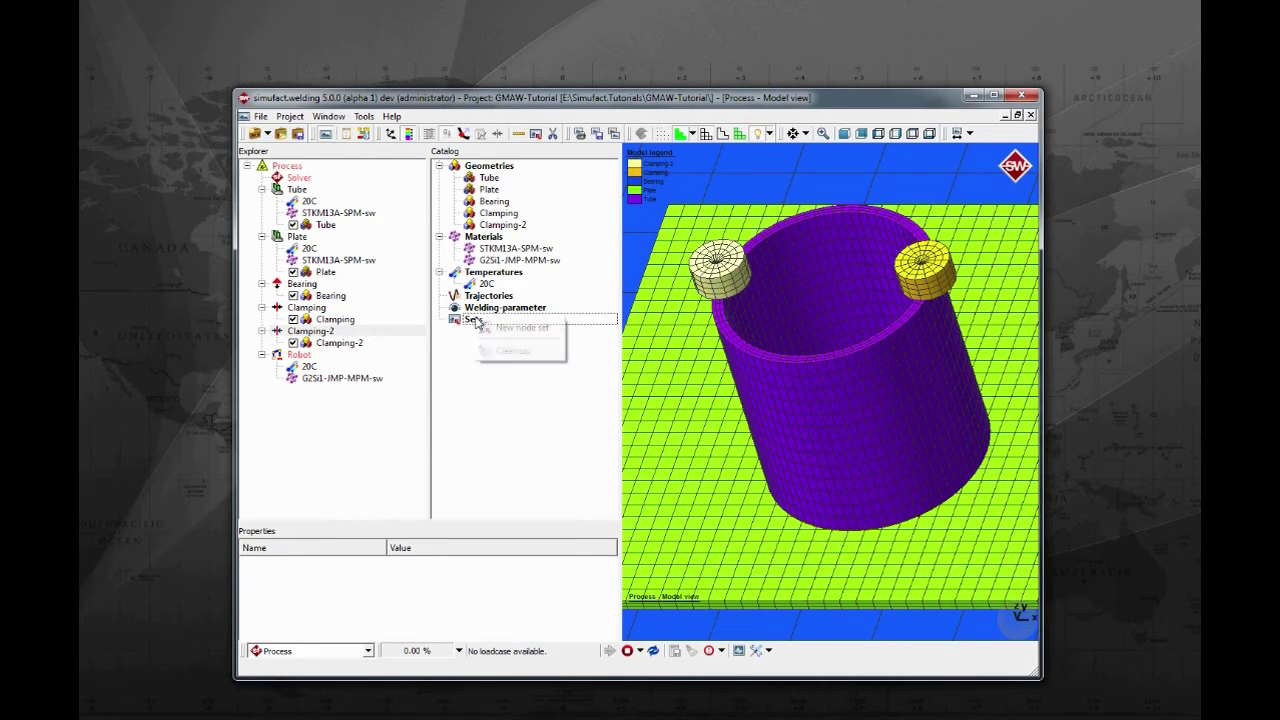
left_click(549, 336)
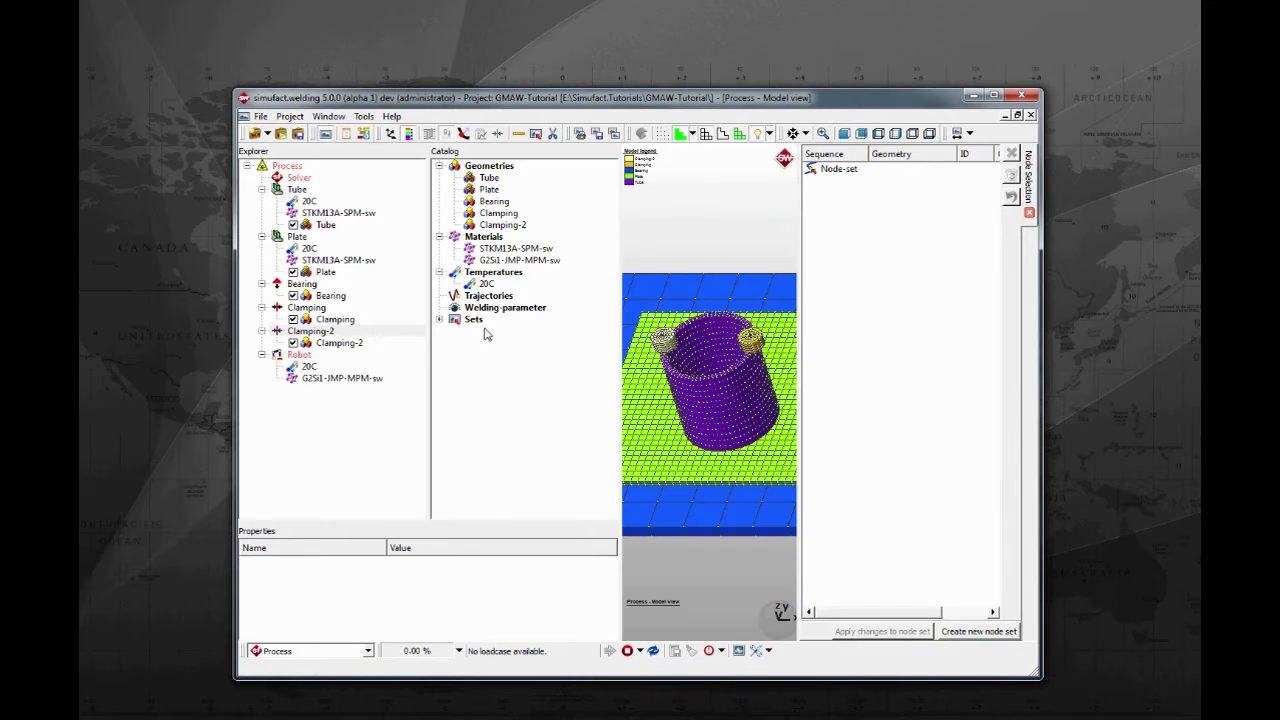
left_click(440, 320)
left_click_drag(618, 349, 540, 343)
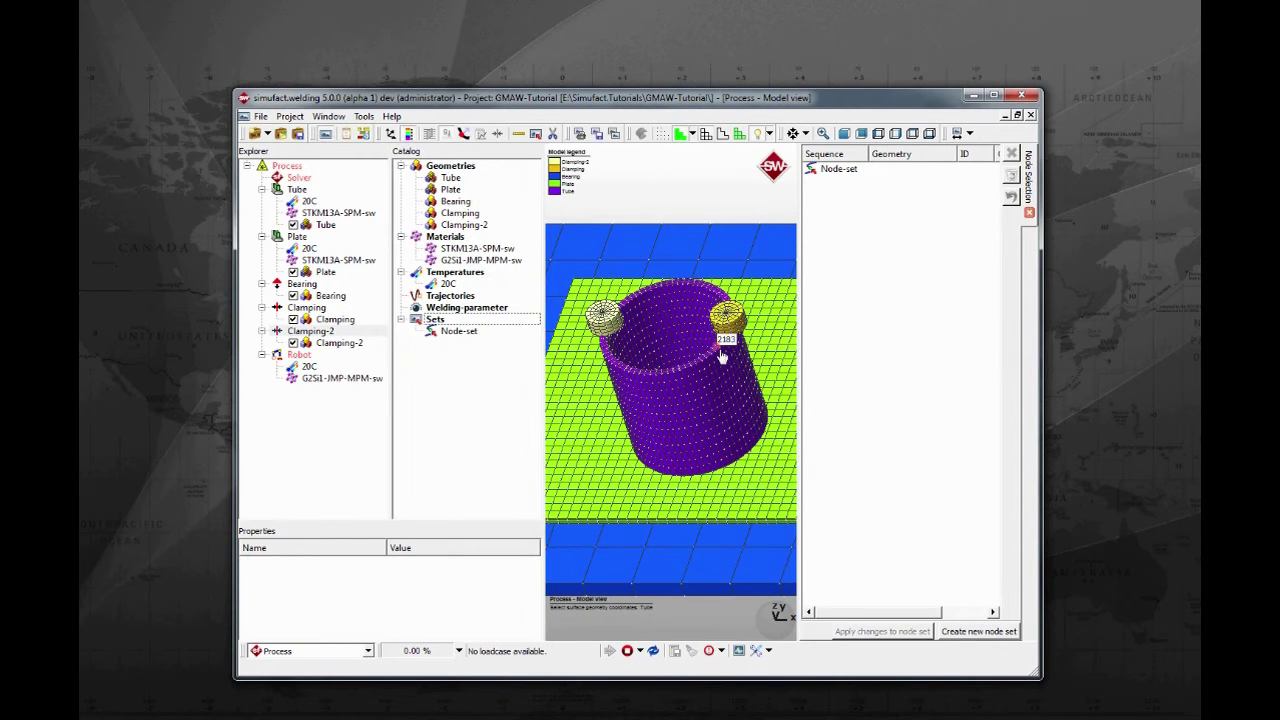
left_click_drag(798, 350, 828, 350)
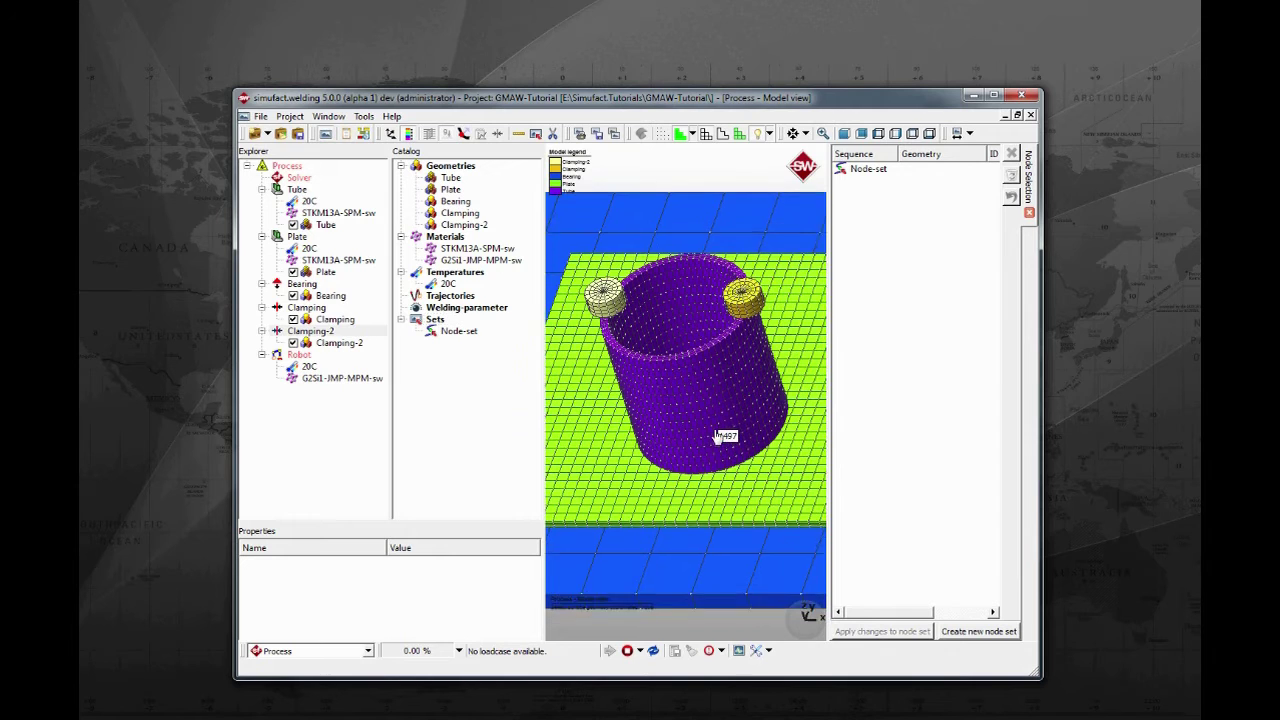
scroll(725, 437, "up", 6)
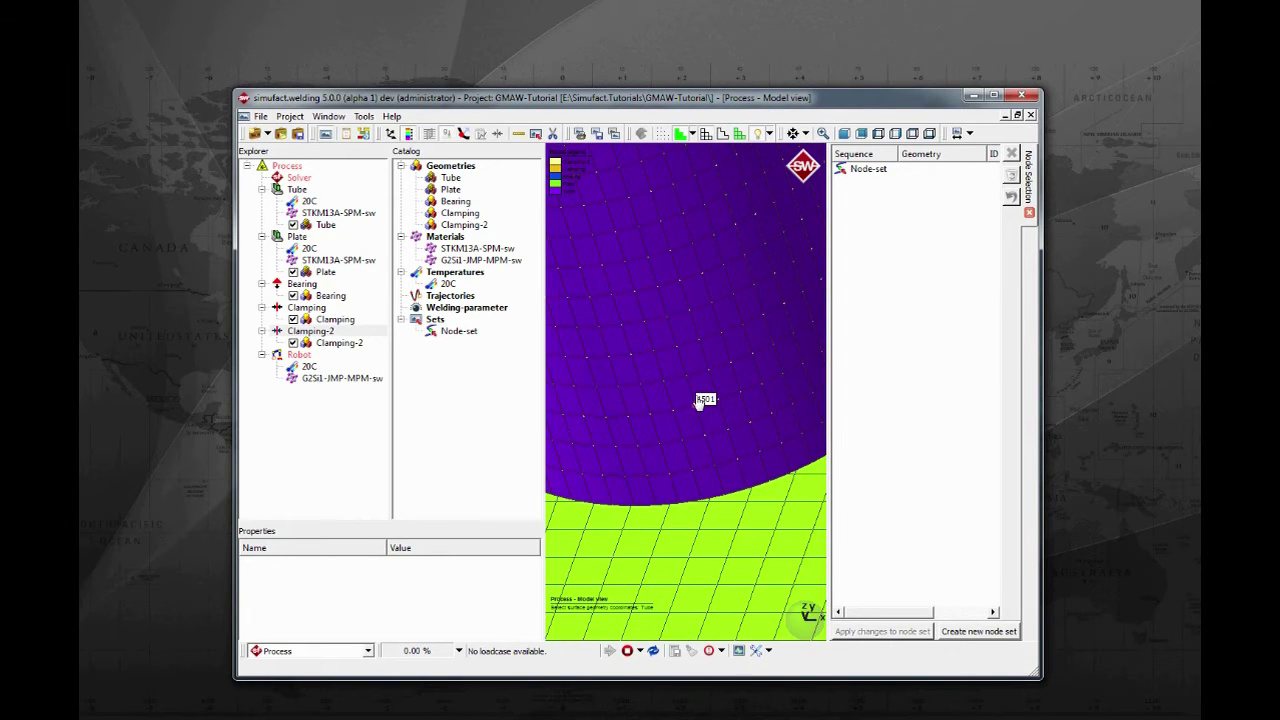
scroll(697, 414, "up", 1)
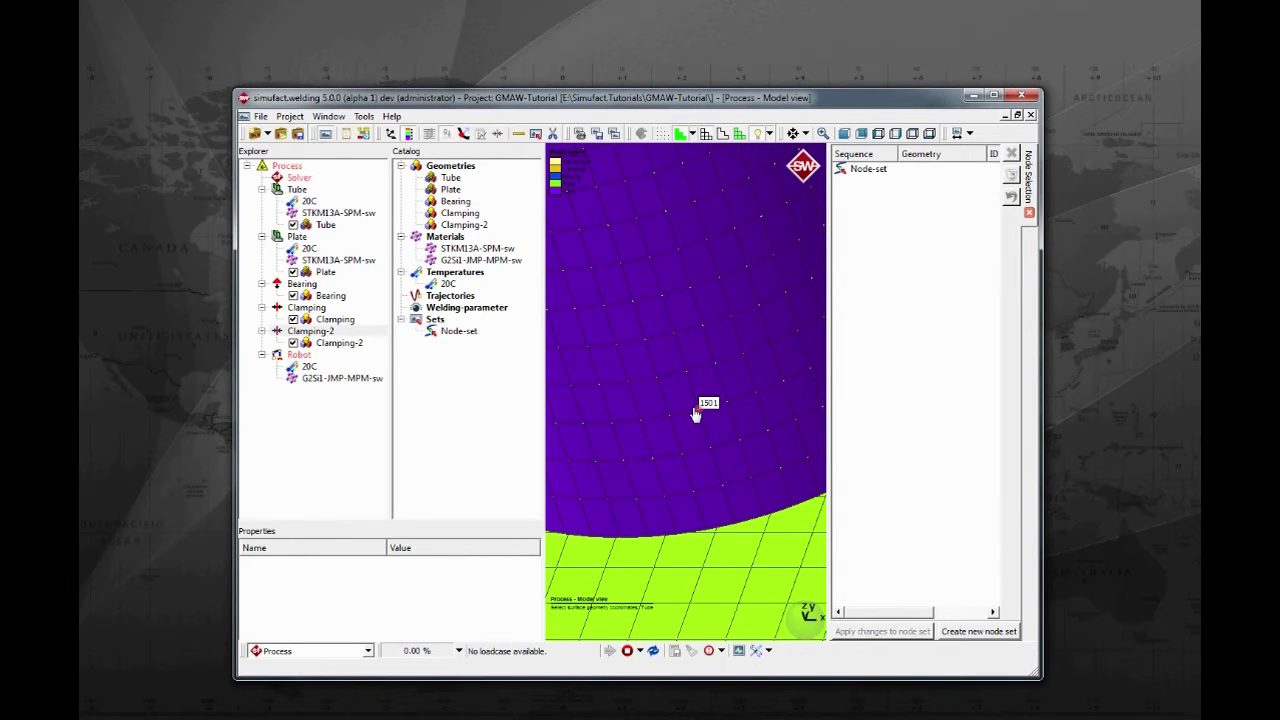
Pick the first 11 tube-bottom edge nodes, from 1945 through 1905, into the Node-set.
left_click(656, 532)
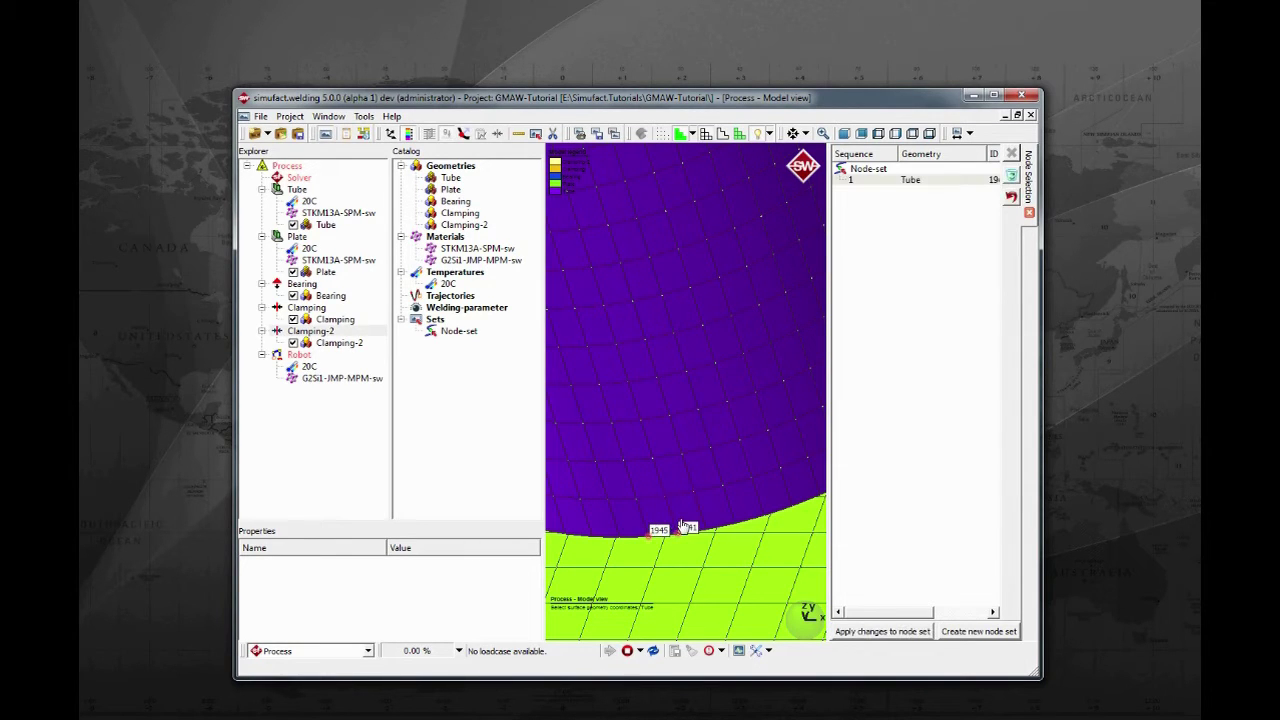
left_click(684, 527)
left_click(712, 523)
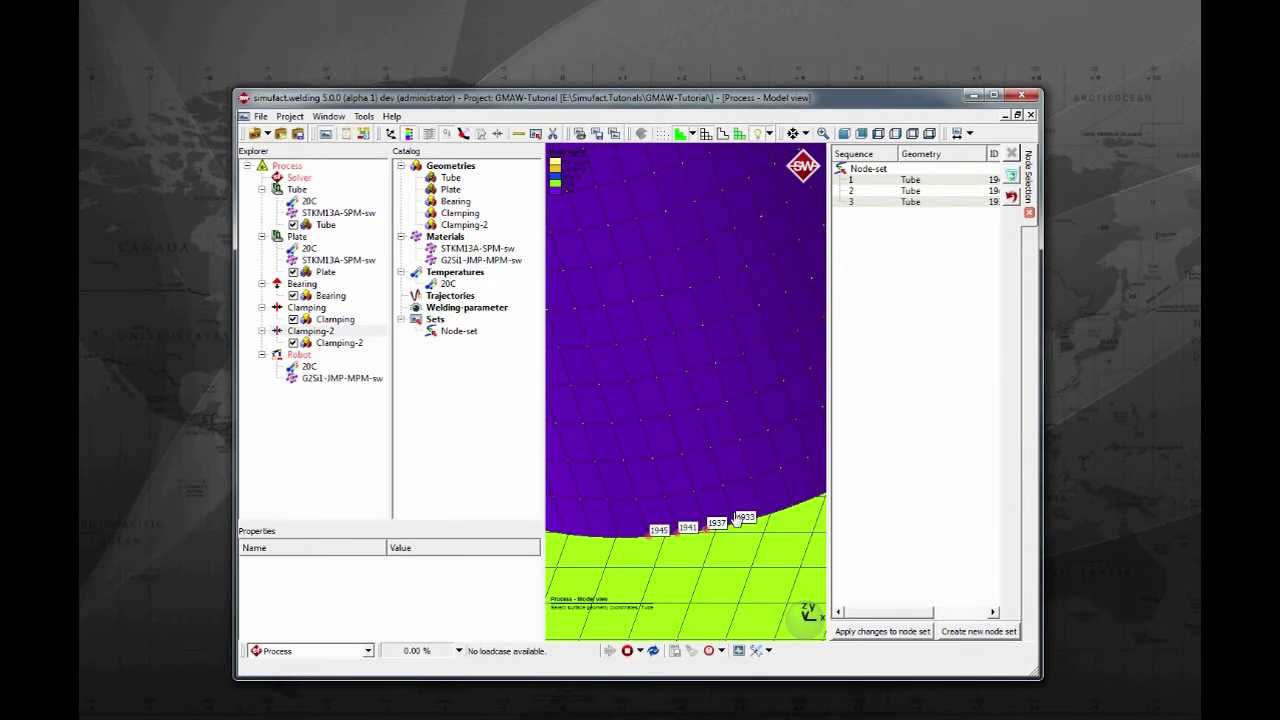
left_click(740, 517)
left_click(768, 510)
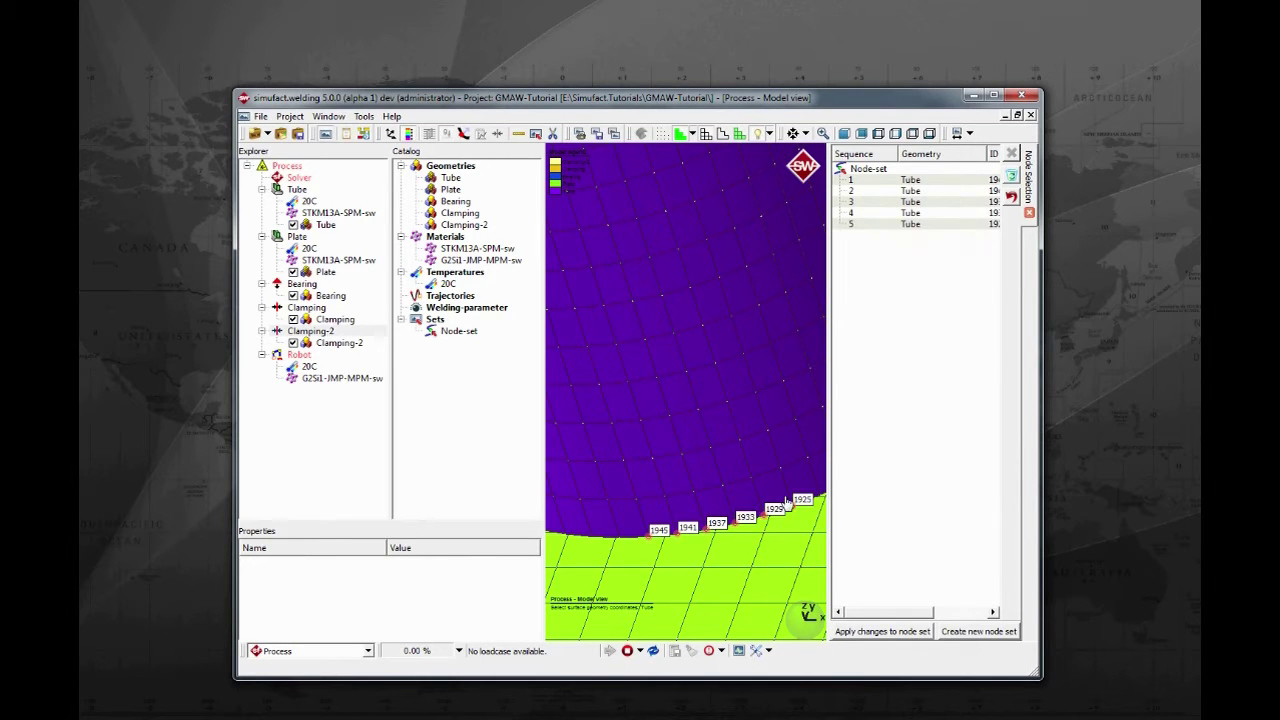
left_click(788, 502)
middle_click_drag(765, 455, 659, 476)
left_click(657, 501)
left_click(685, 490)
left_click(706, 480)
left_click(733, 464)
left_click(742, 455)
Add the remaining 9 edge nodes through 1878 and check their listed IDs and coordinates.
middle_click_drag(742, 455, 695, 436)
left_click(697, 438)
left_click(726, 436)
left_click(754, 434)
left_click(753, 436)
left_click(772, 432)
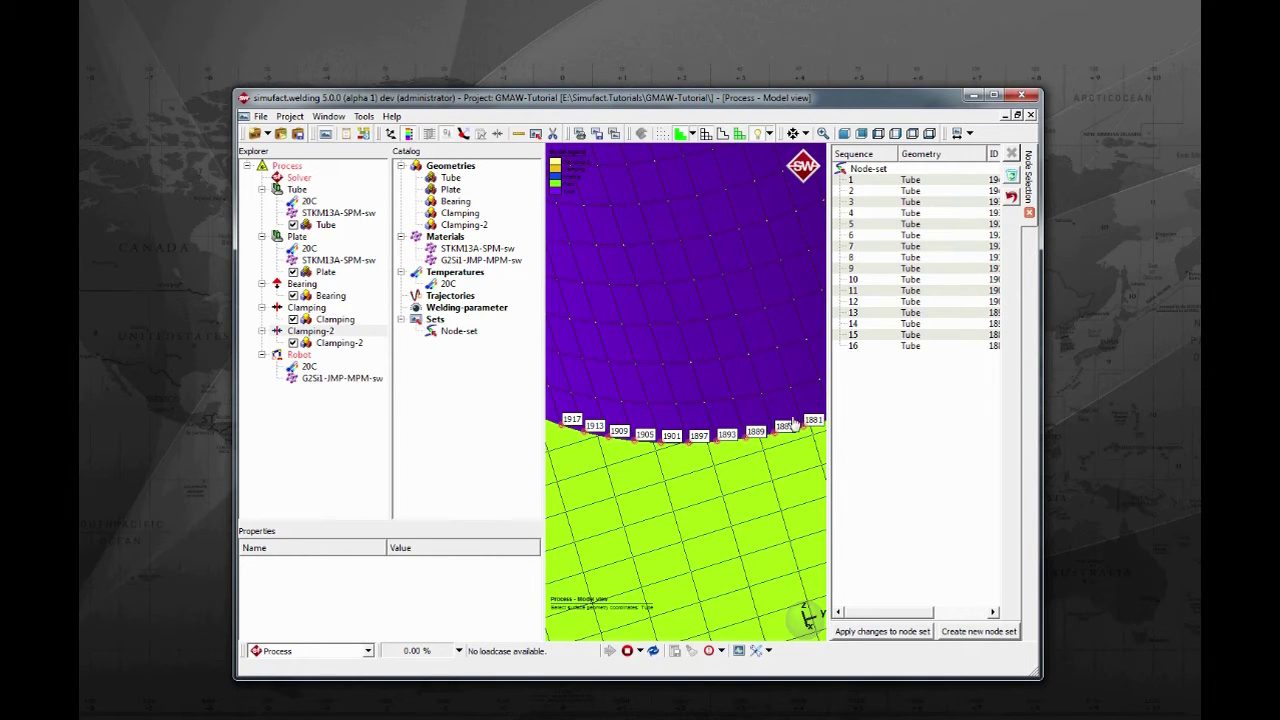
left_click(800, 424)
middle_click_drag(780, 385, 610, 420)
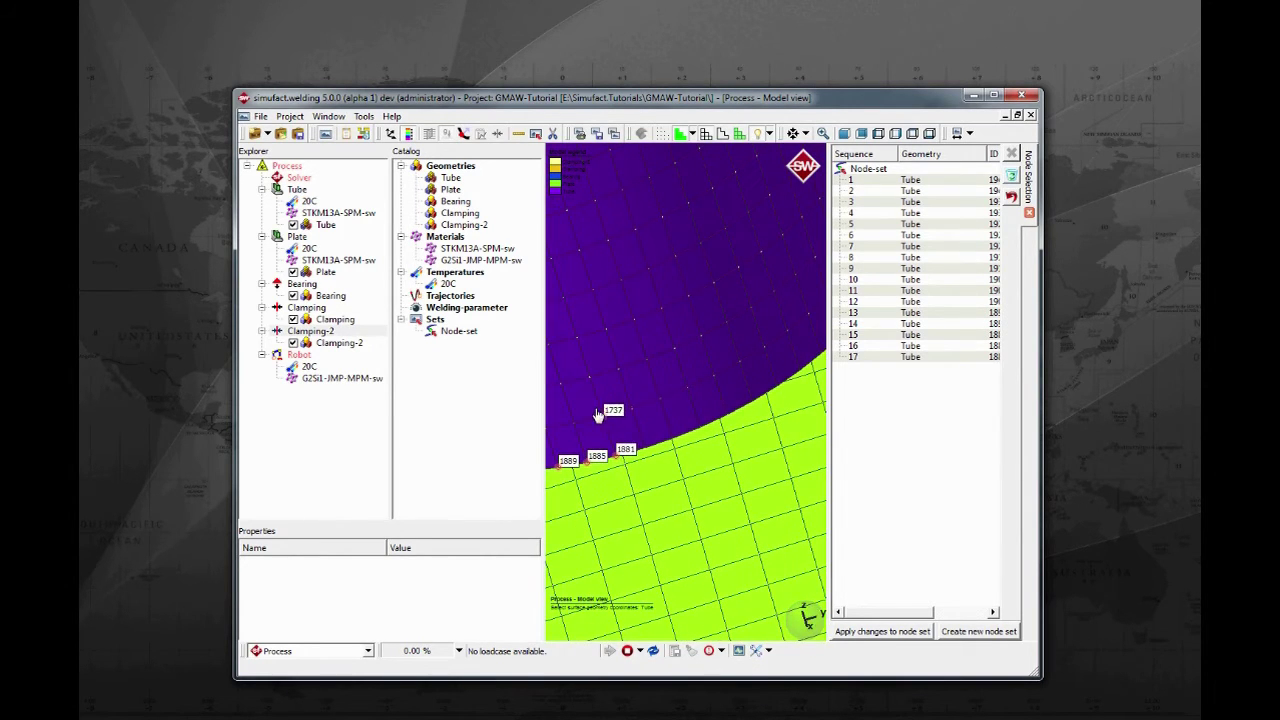
left_click(653, 442)
left_click(682, 433)
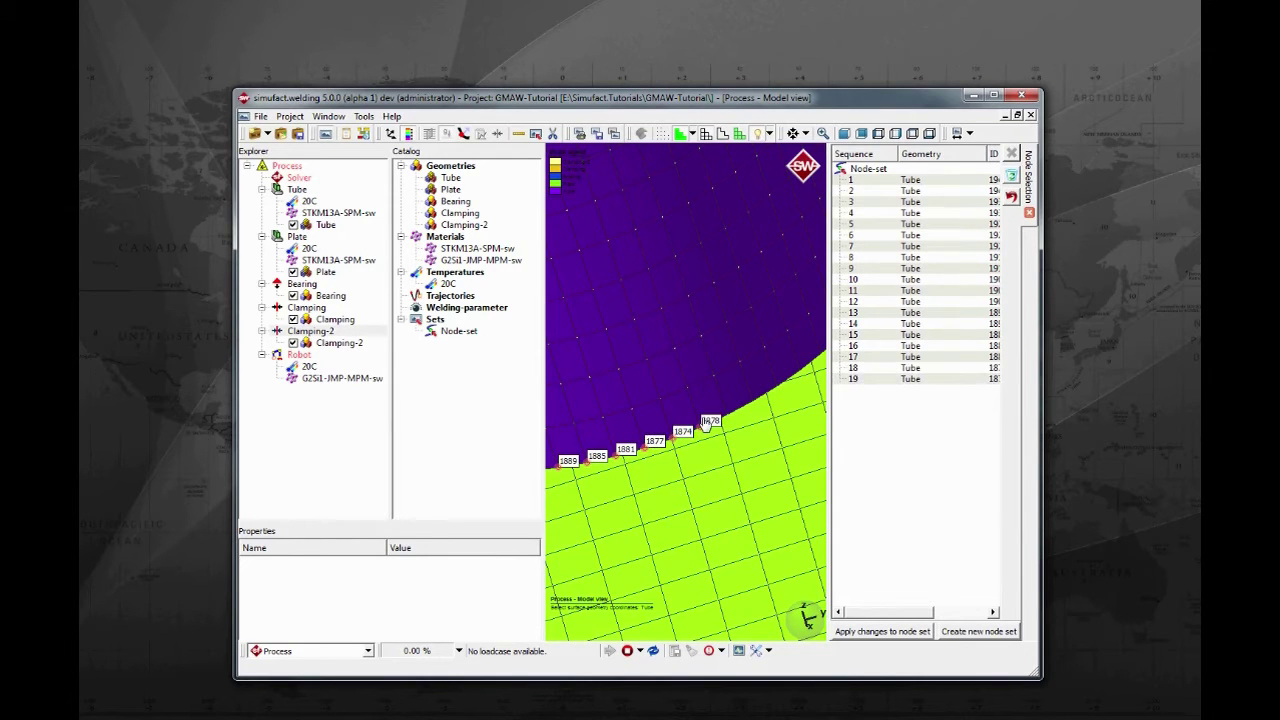
left_click(708, 423)
left_click_drag(829, 415, 630, 410)
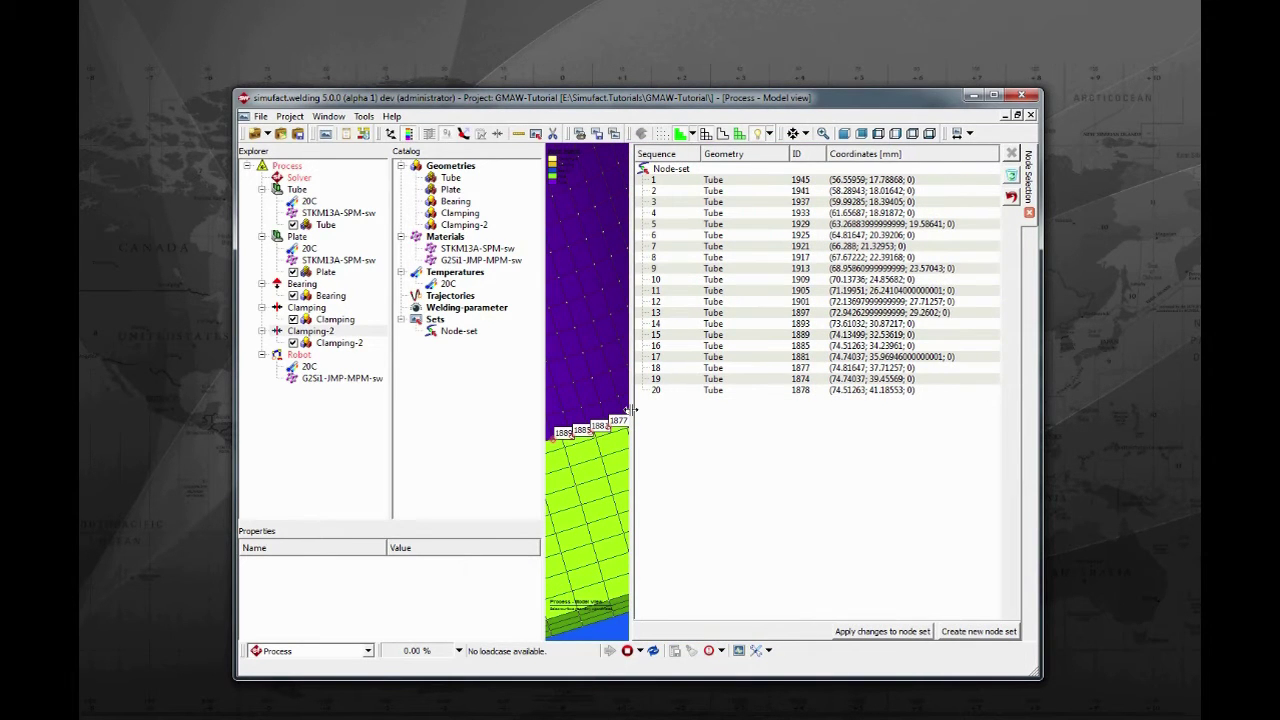
left_click_drag(630, 410, 867, 407)
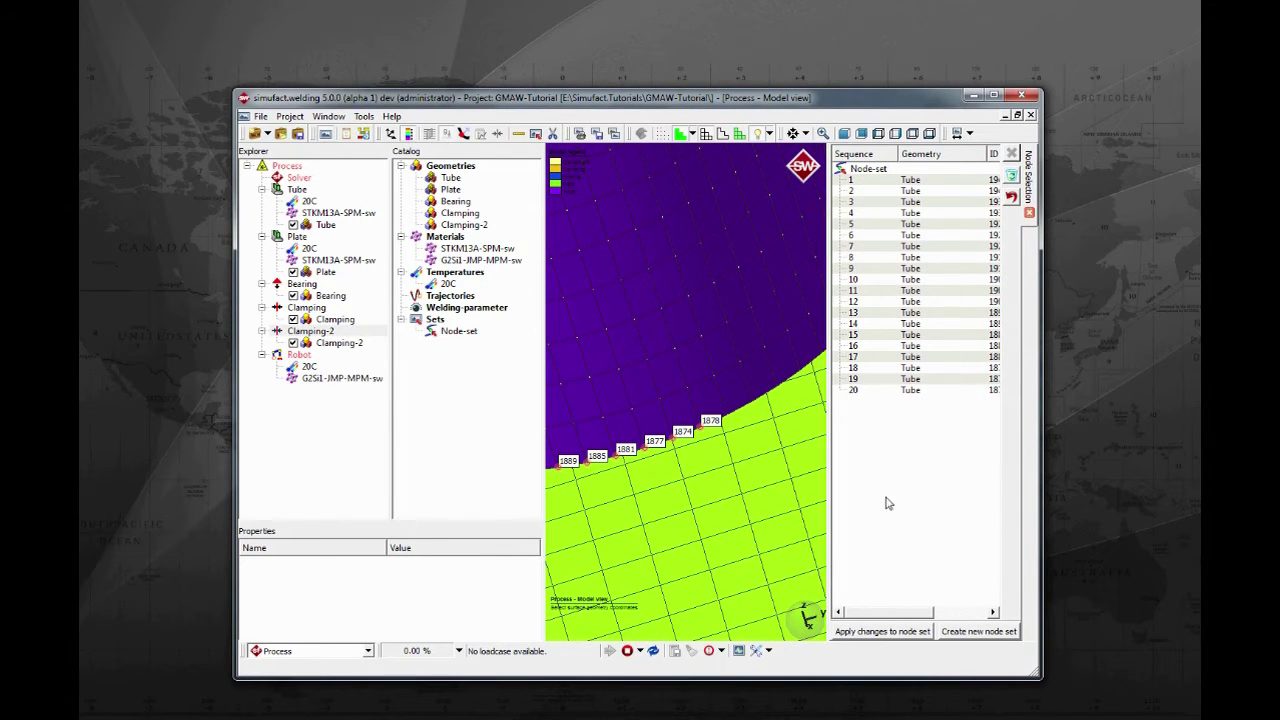
Store the 20 picked nodes in the node set and rename the set Weld01.
left_click(891, 631)
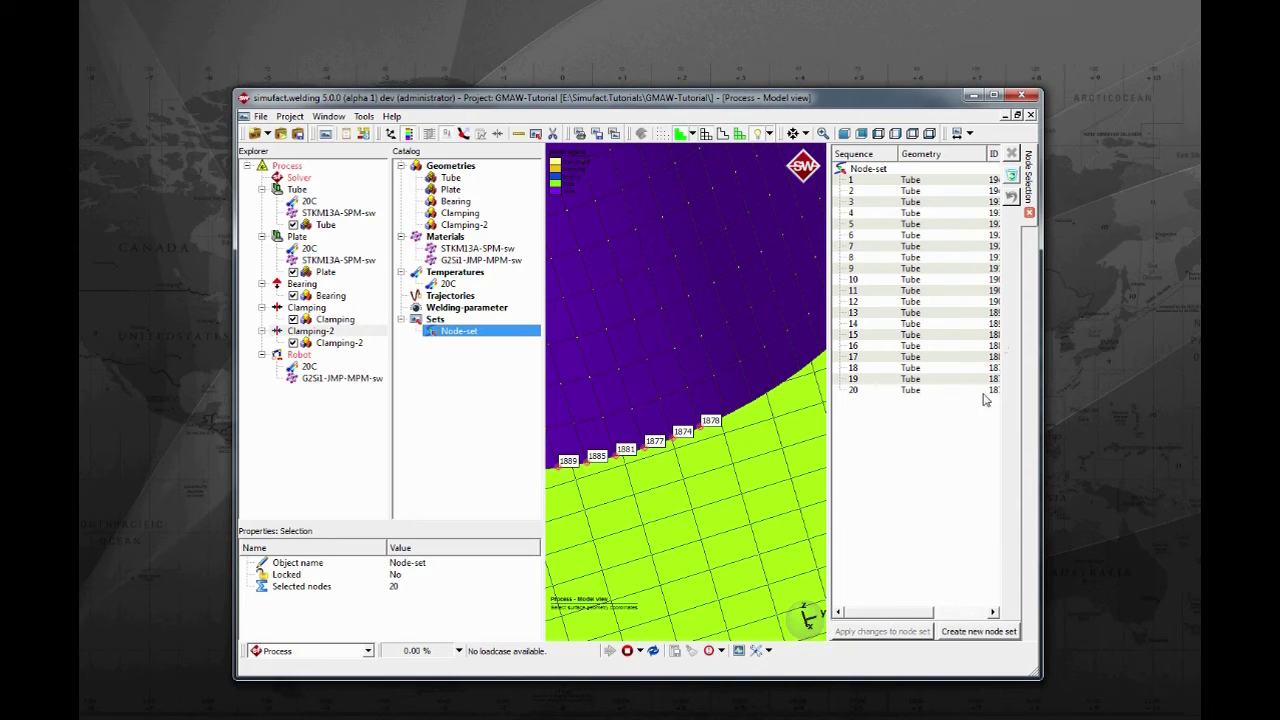
left_click(1027, 214)
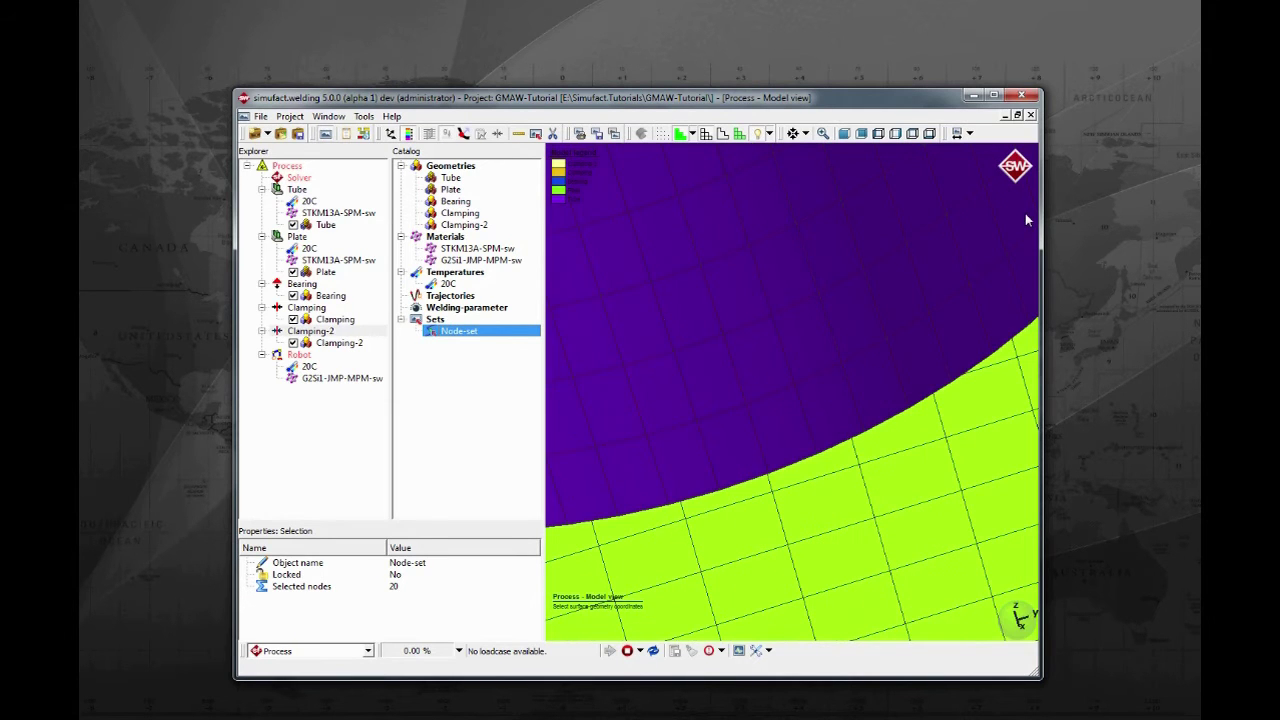
right_click(464, 334)
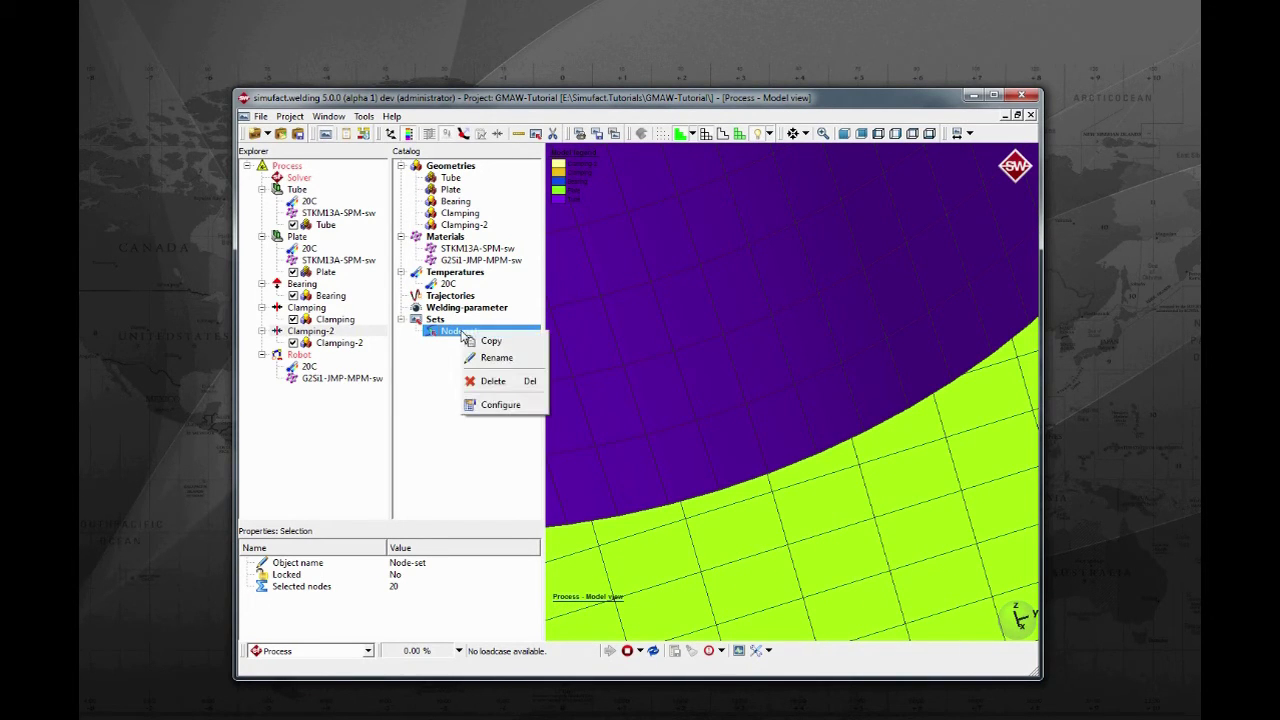
left_click(497, 357)
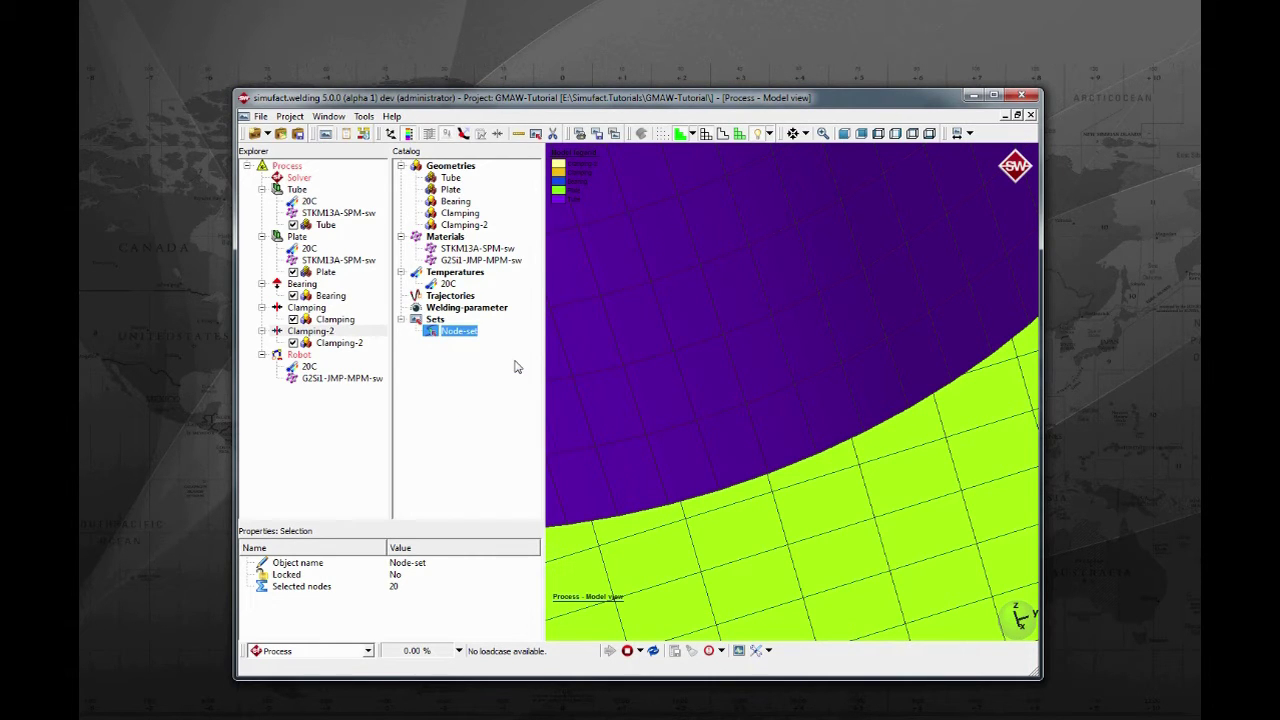
type("Weld01")
key("Return")
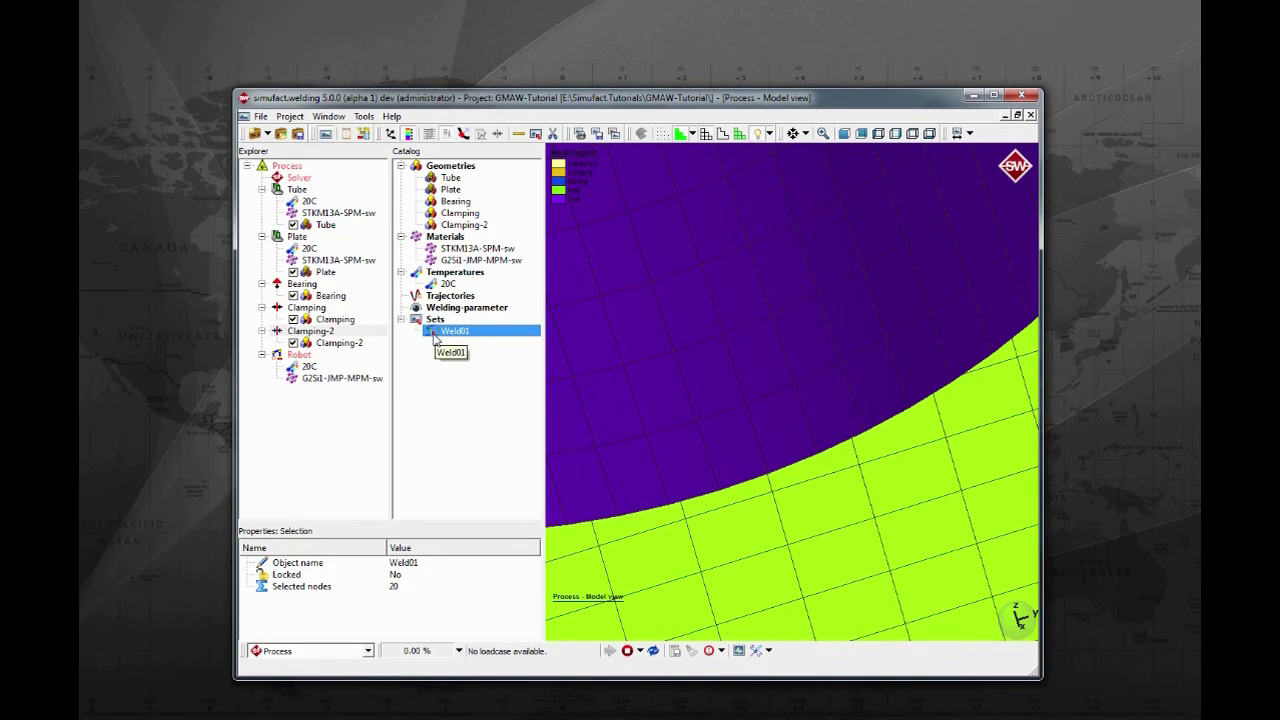
Build a Weld01 weld-line trajectory from the Weld01 set and assign it to the Robot.
left_click_drag(435, 340, 437, 299)
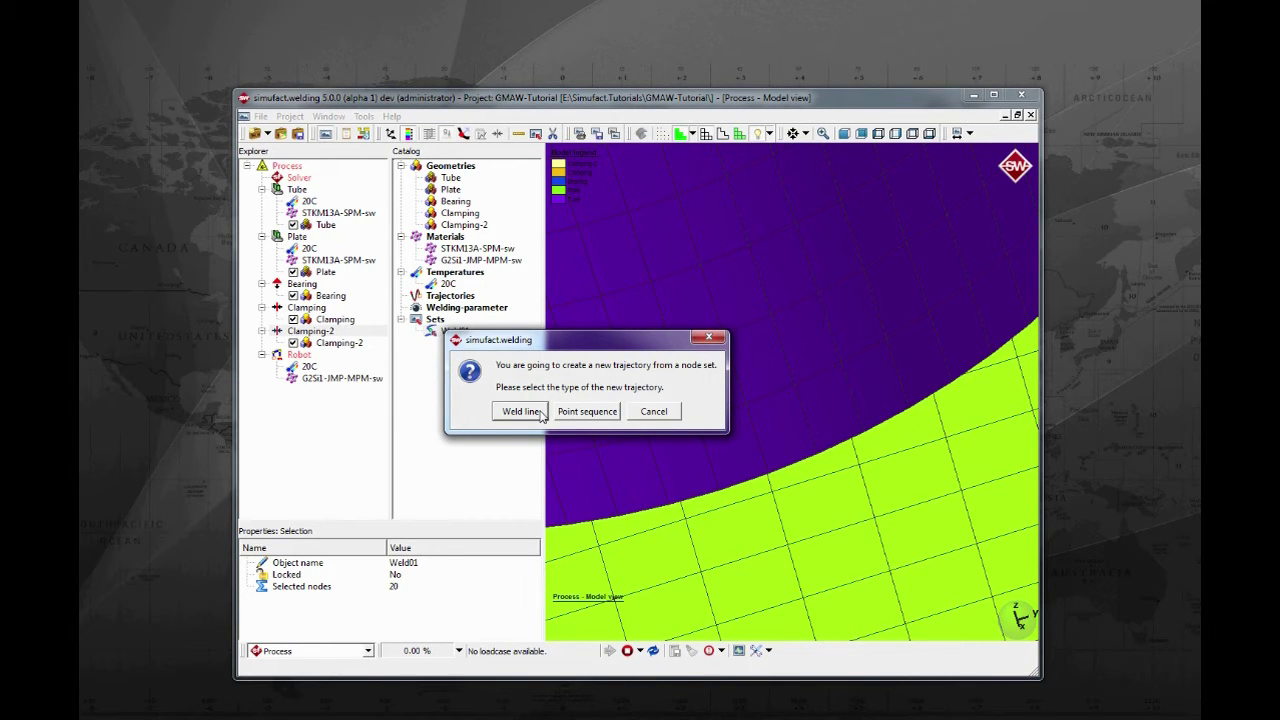
left_click(520, 411)
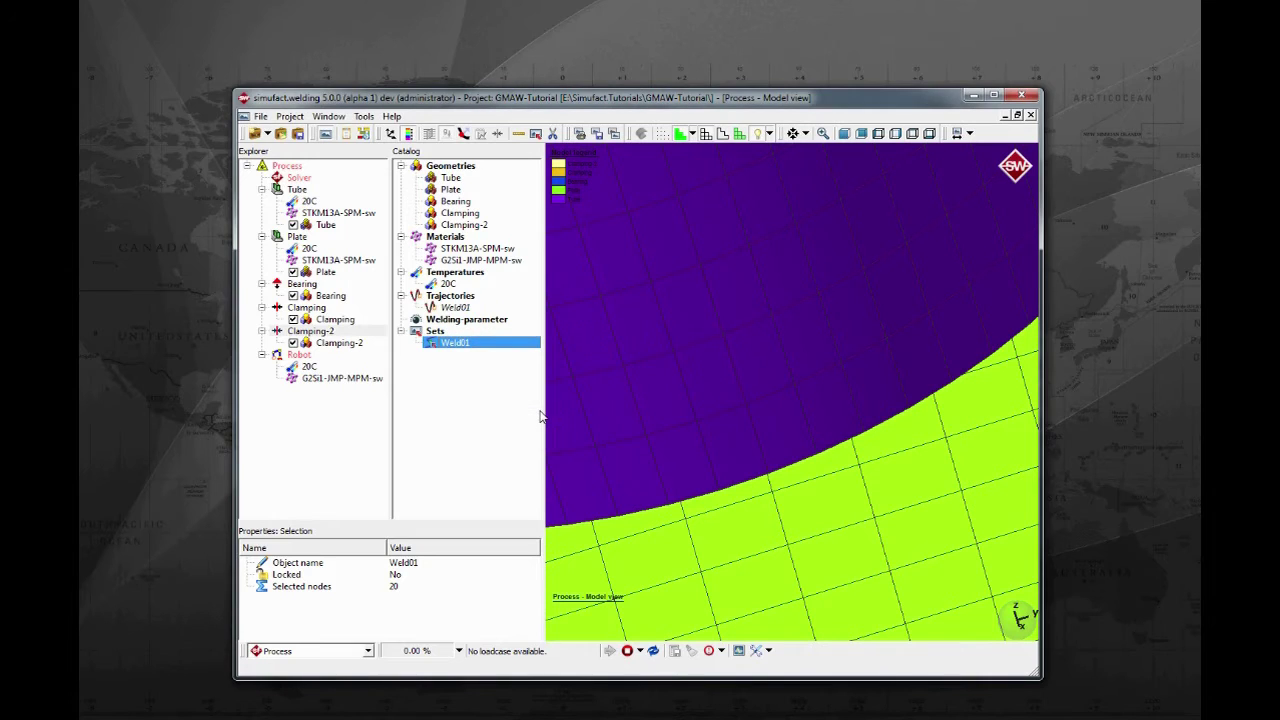
left_click(455, 308)
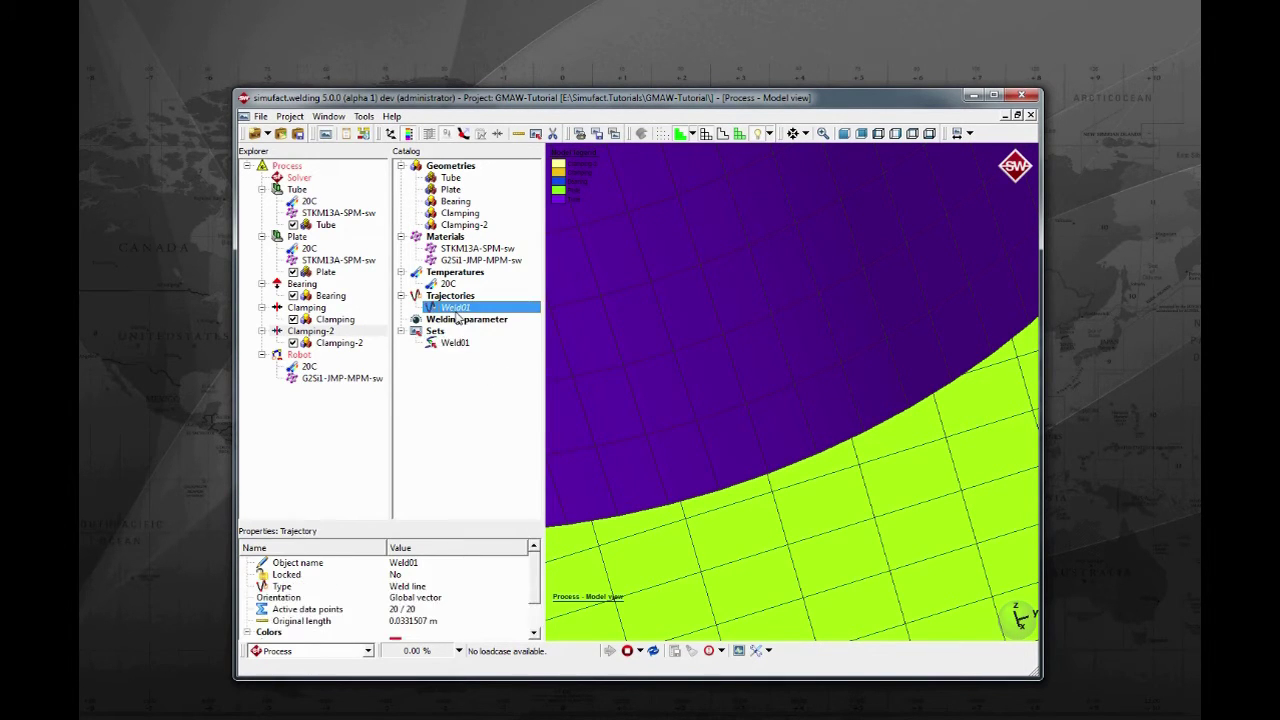
left_click_drag(457, 316, 316, 360)
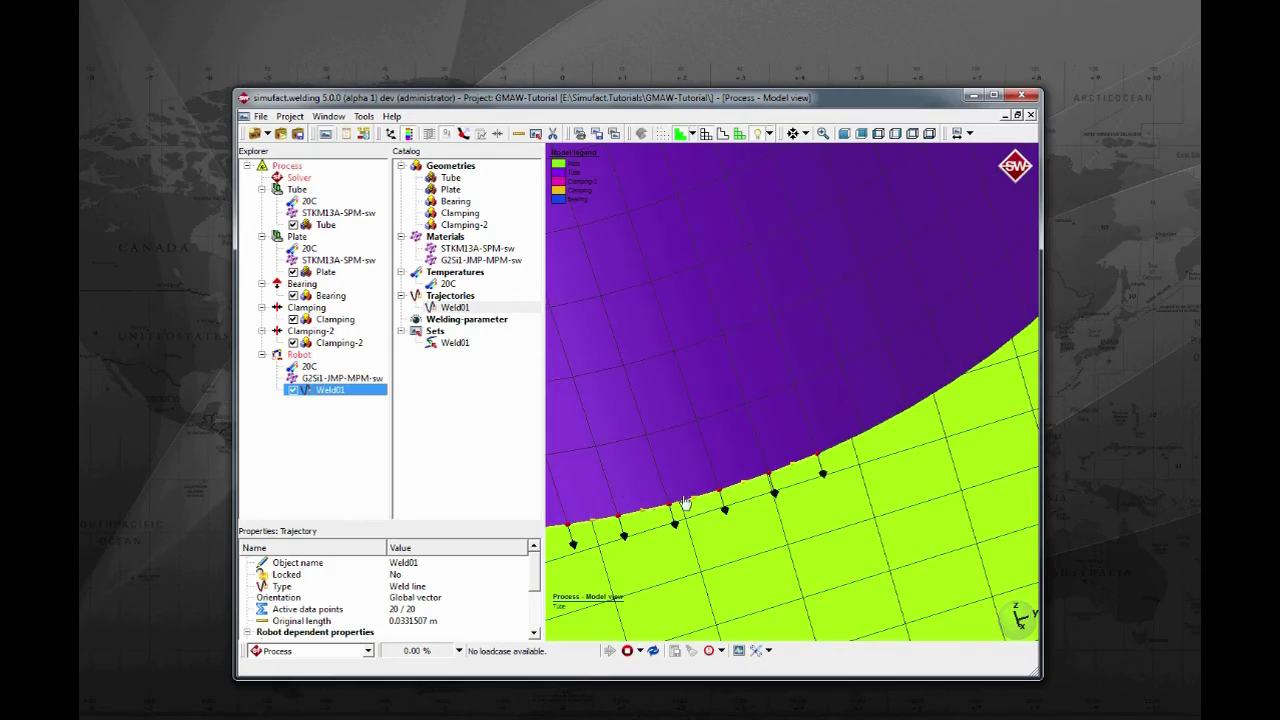
left_click_drag(680, 502, 798, 430)
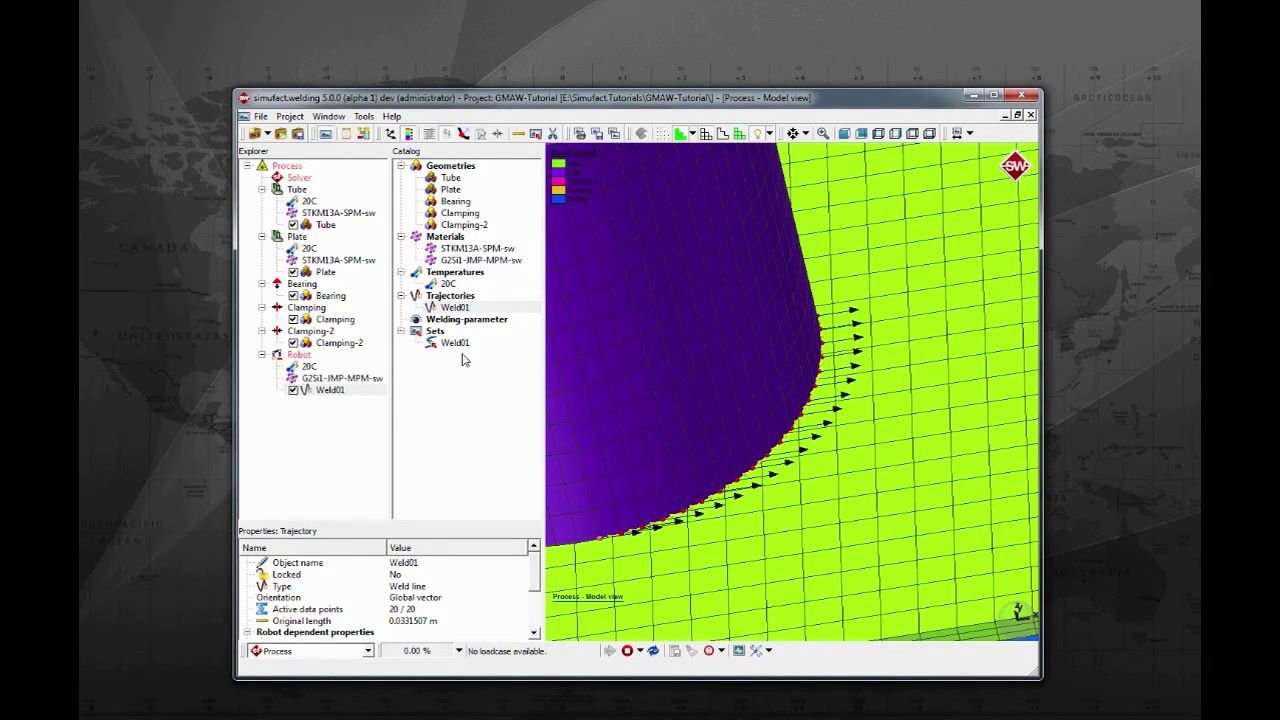
left_click(450, 309)
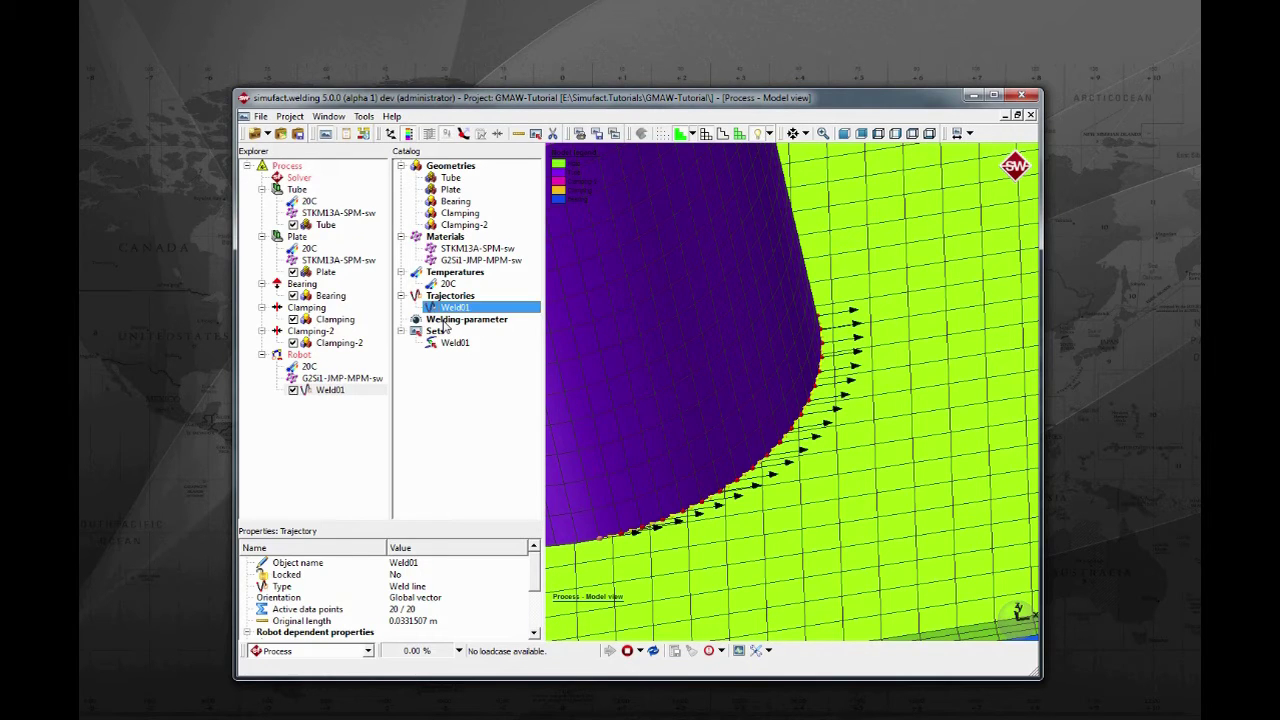
left_click(445, 322)
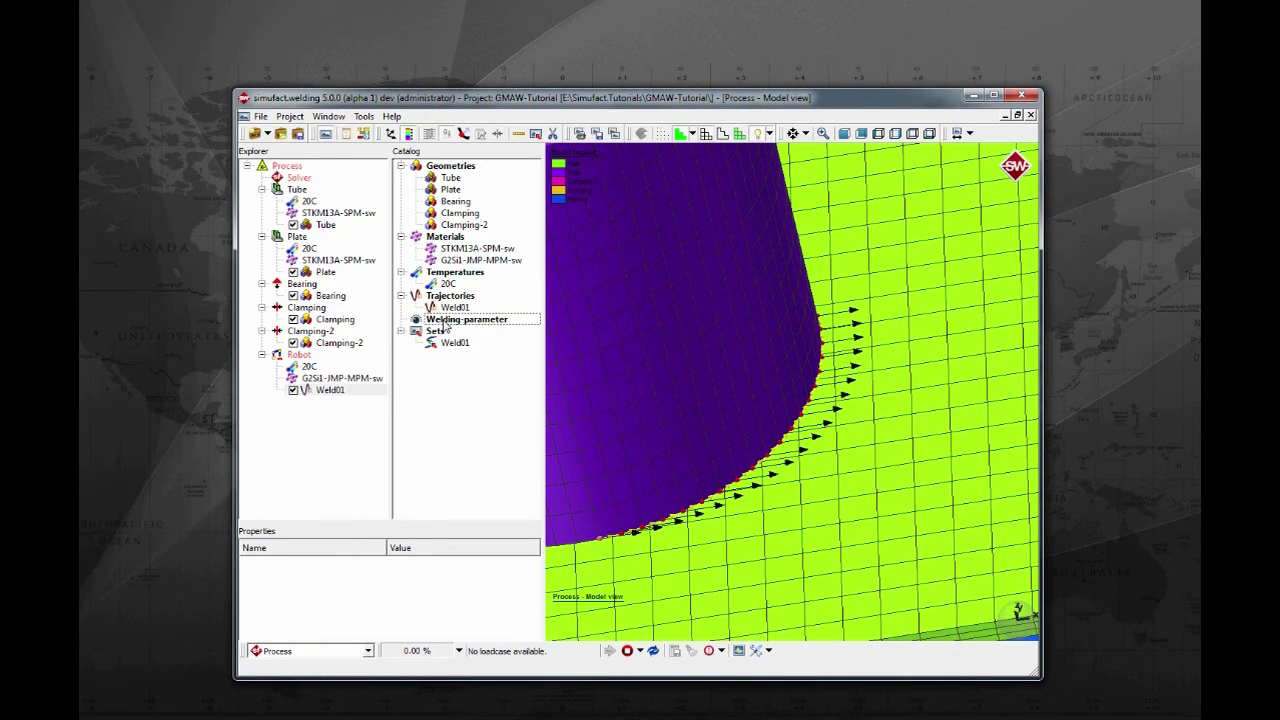
Create a new heat source parameter with Process type 'Arc welding'.
right_click(445, 322)
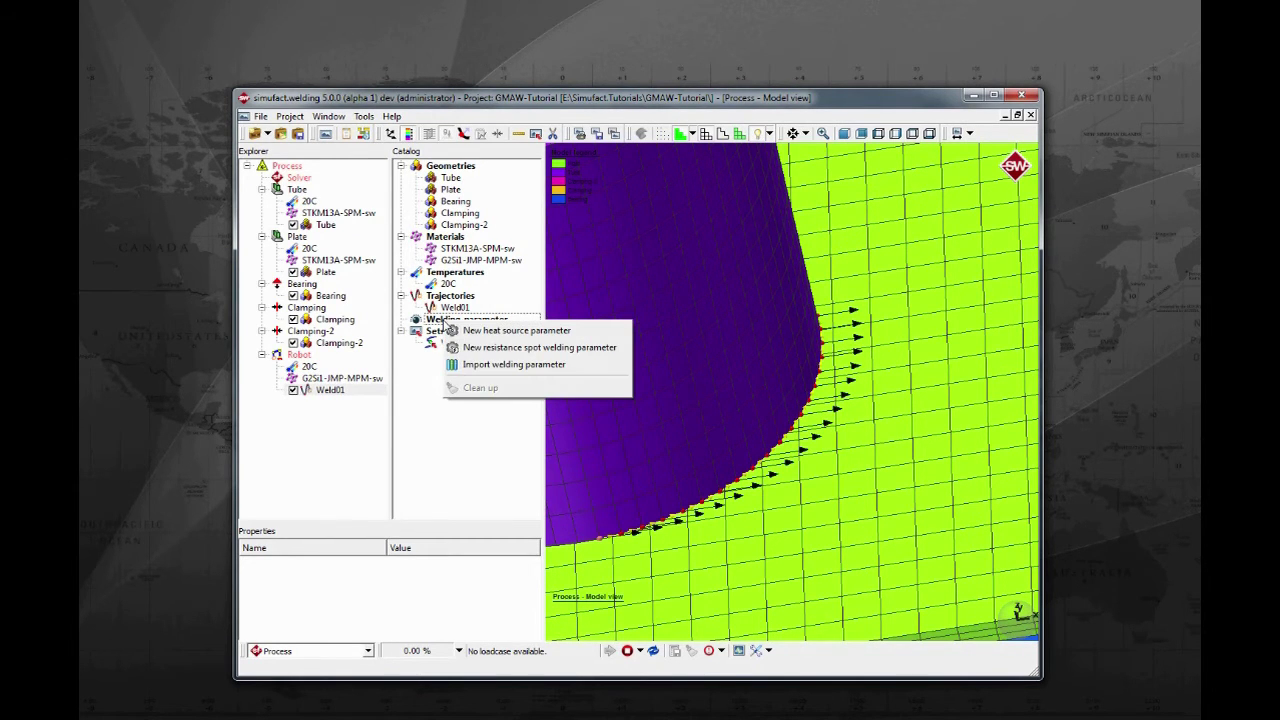
left_click(606, 336)
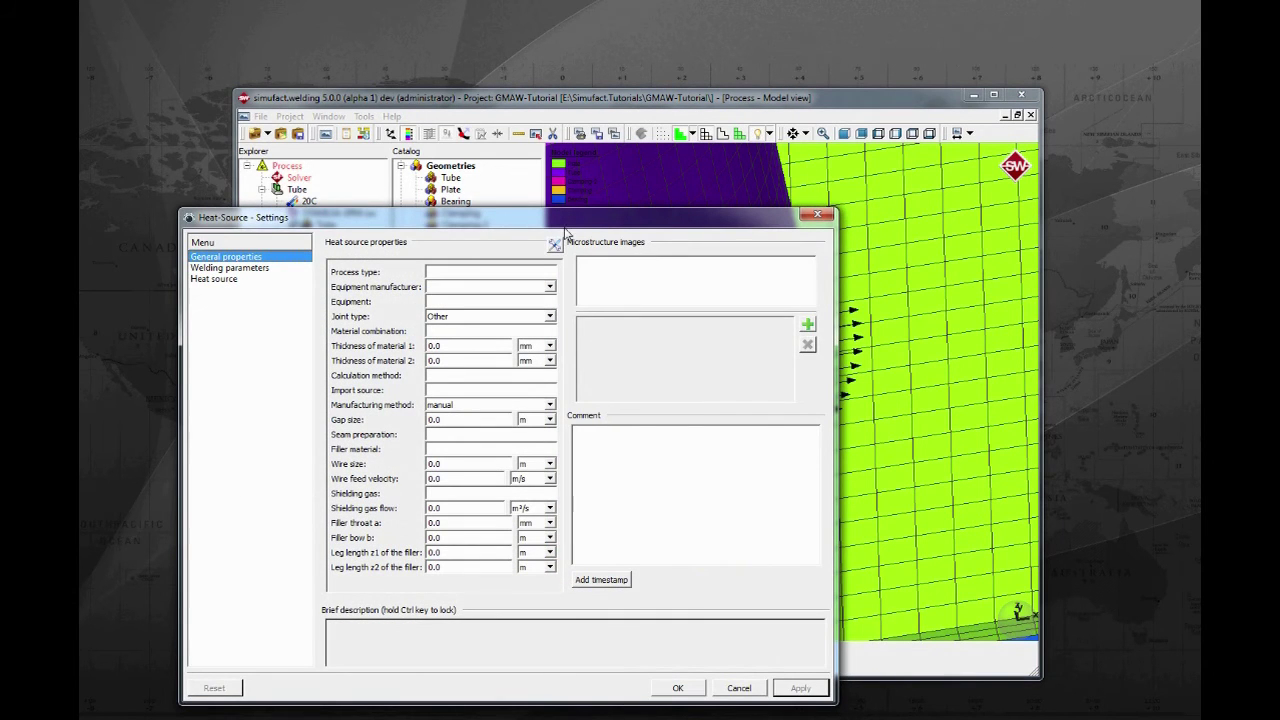
left_click_drag(566, 230, 550, 160)
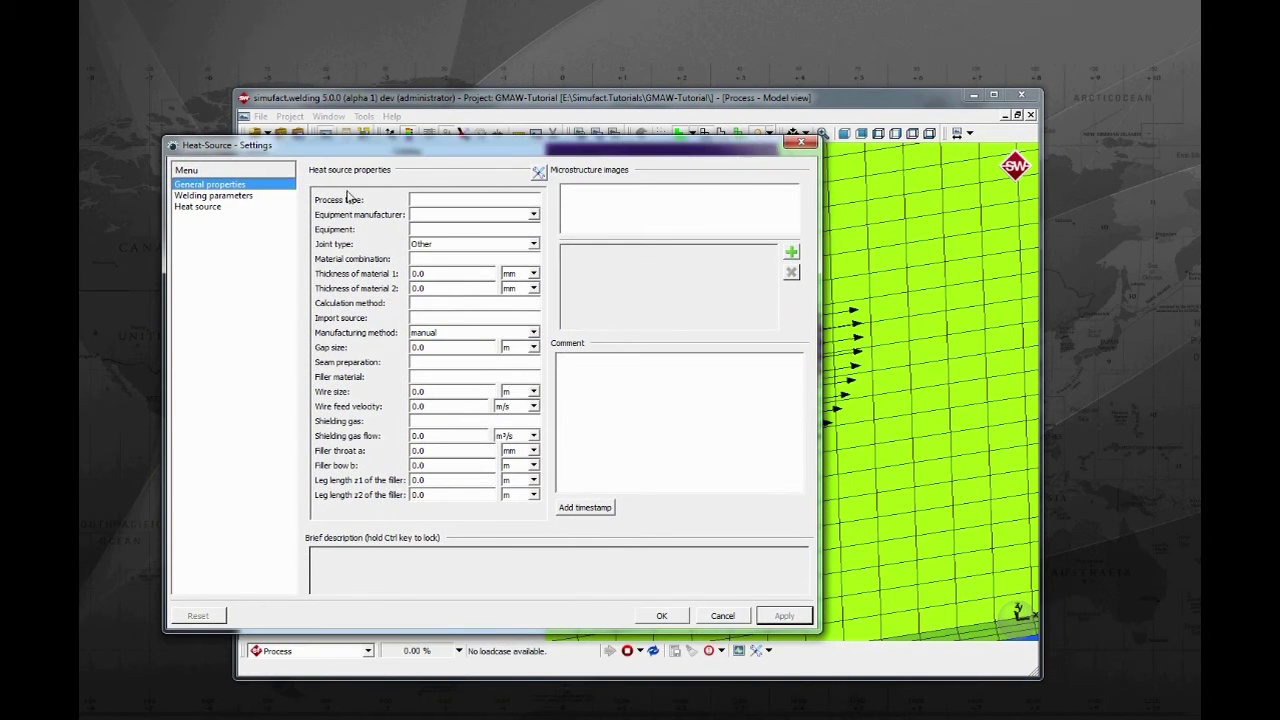
left_click(437, 199)
type("Arc welding")
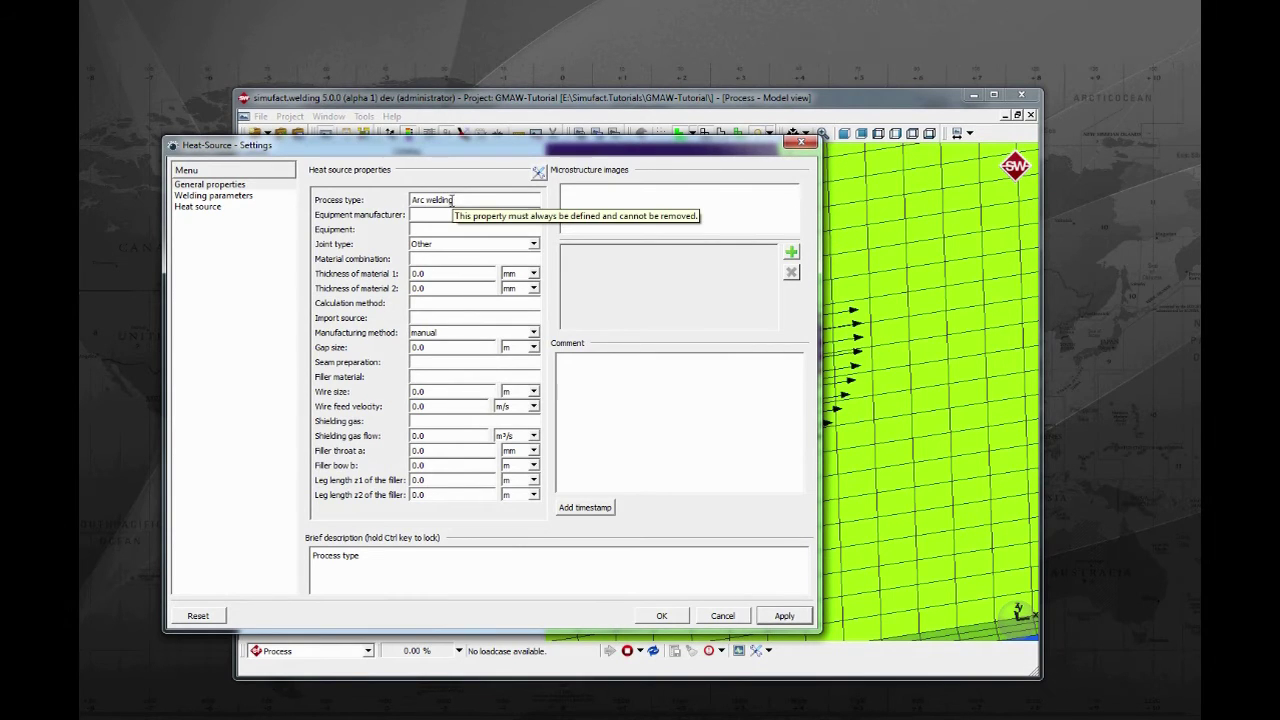
left_click(239, 198)
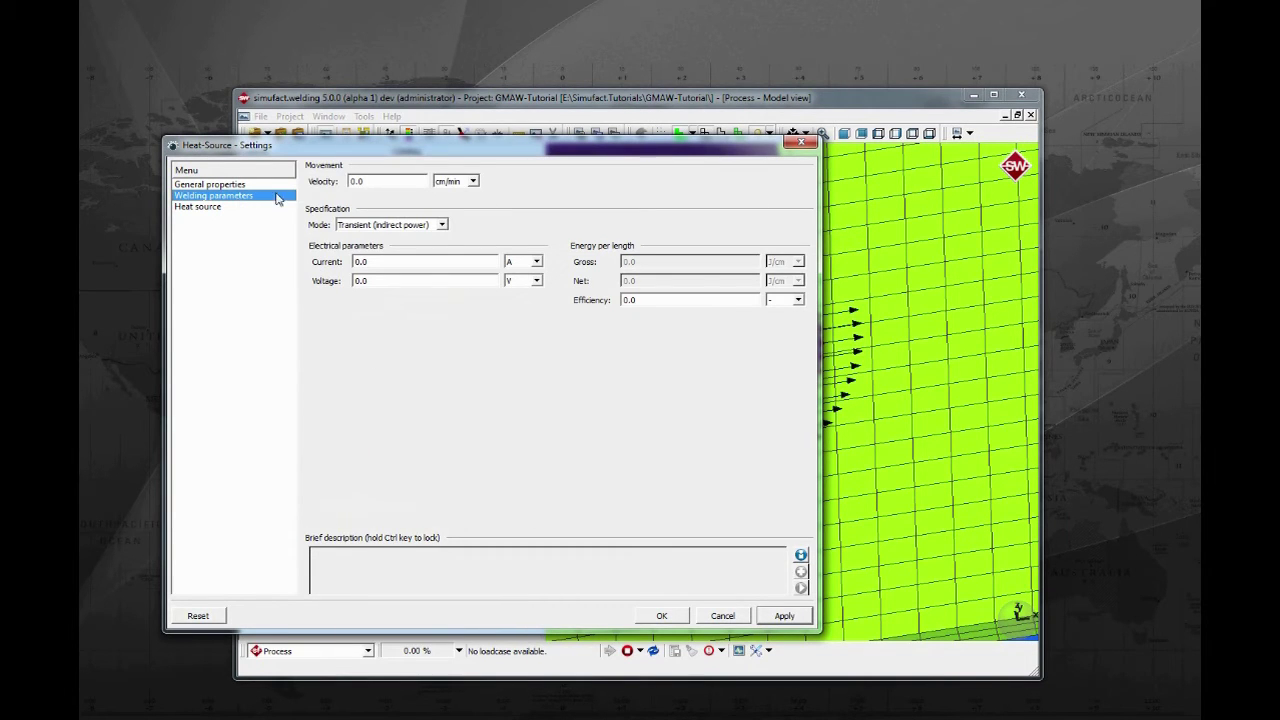
Enter a welding velocity of 30, keeping the unit at cm/min after briefly trying mm/s.
left_click(372, 181)
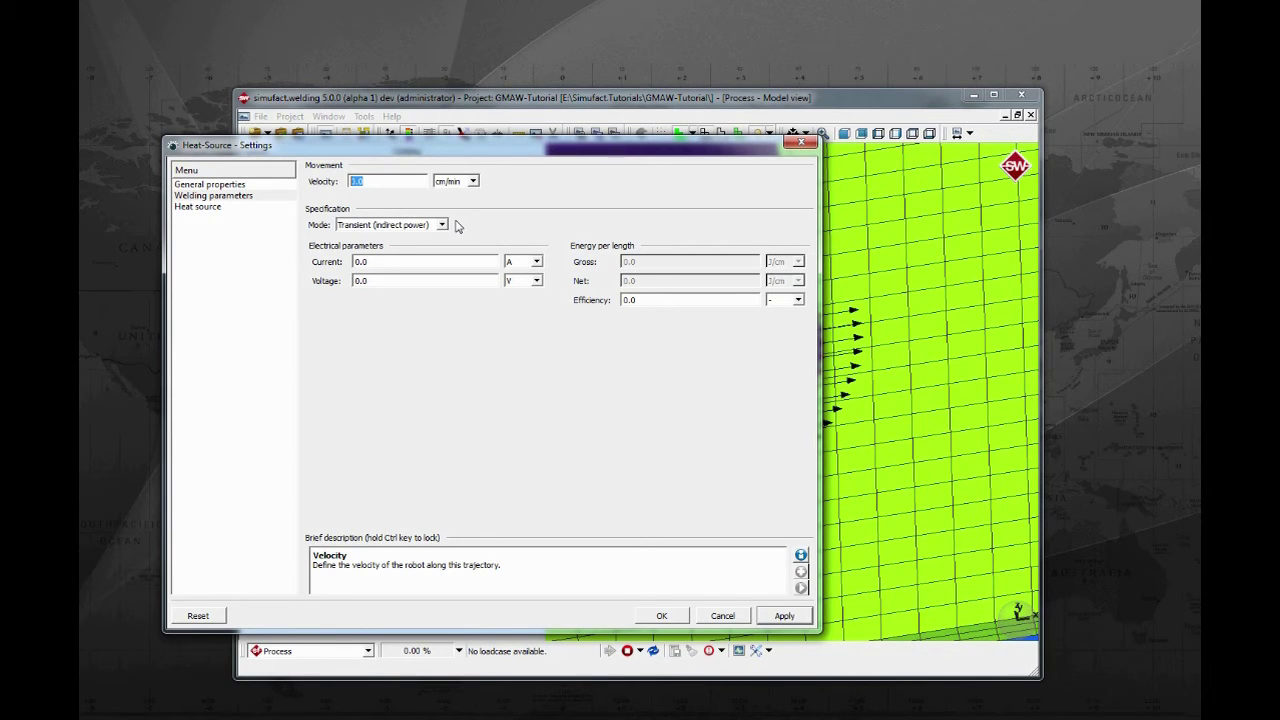
type("30")
left_click(473, 181)
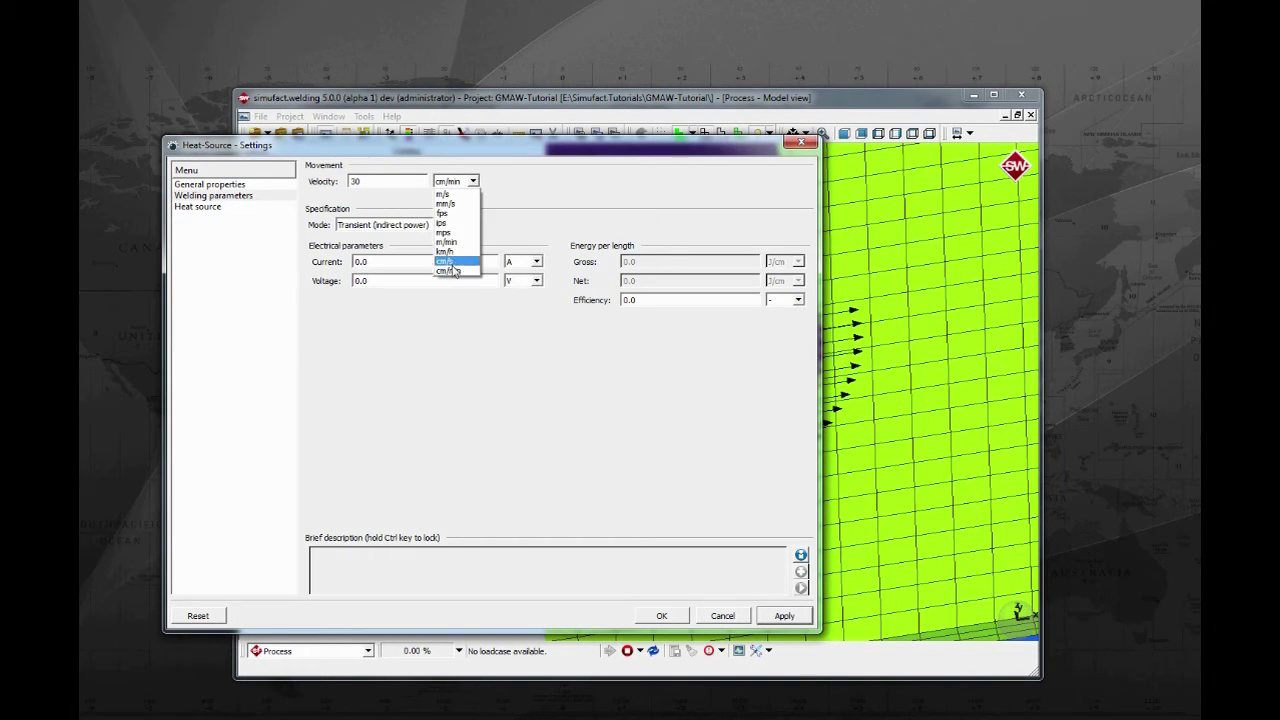
left_click(466, 205)
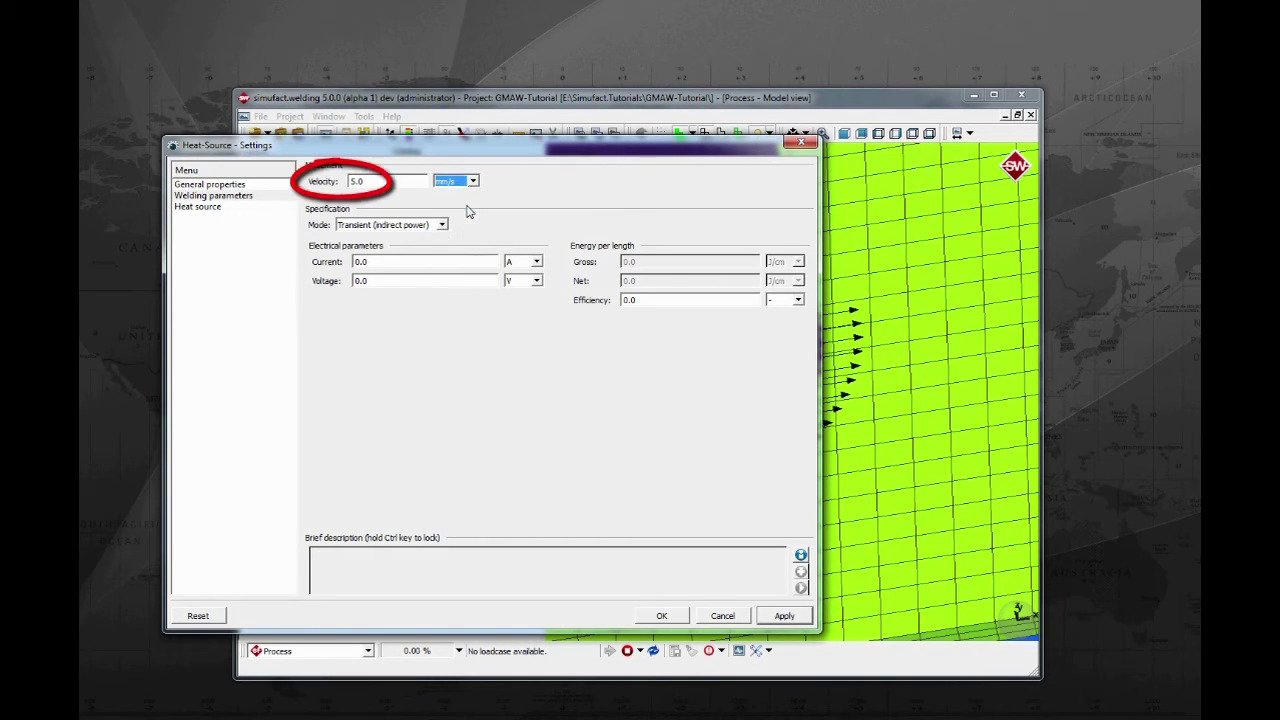
left_click(473, 182)
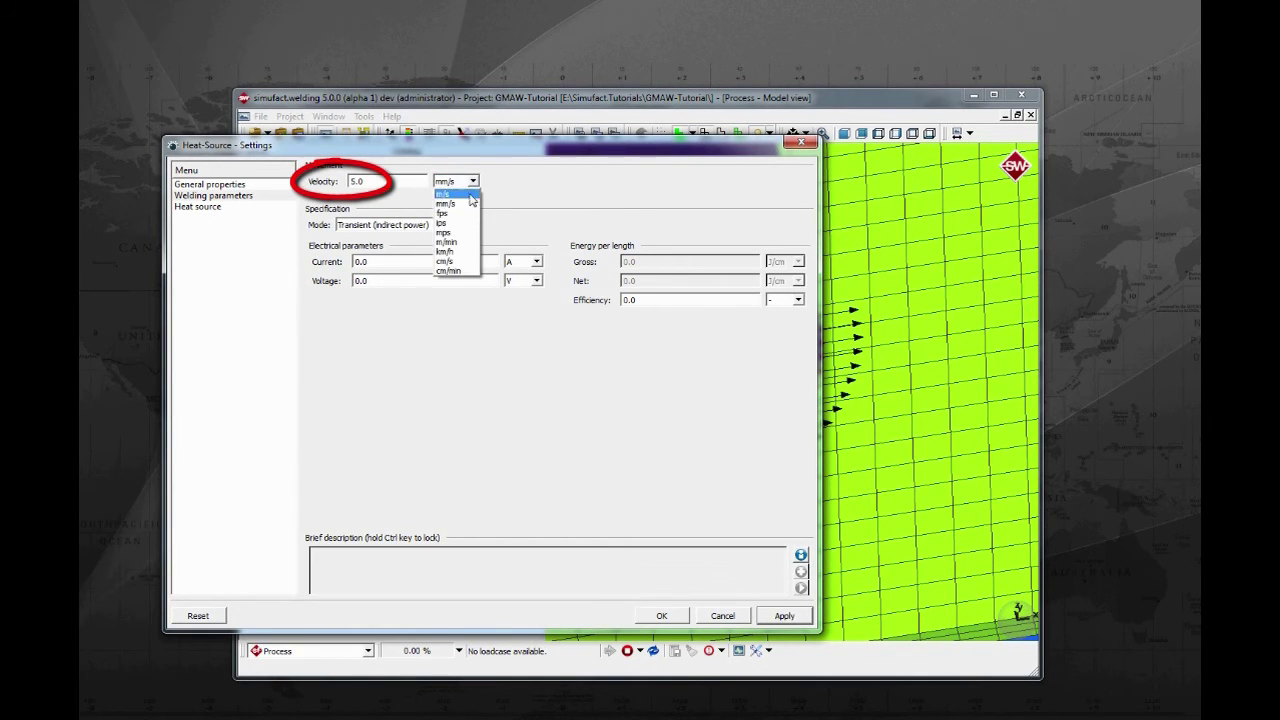
left_click(455, 270)
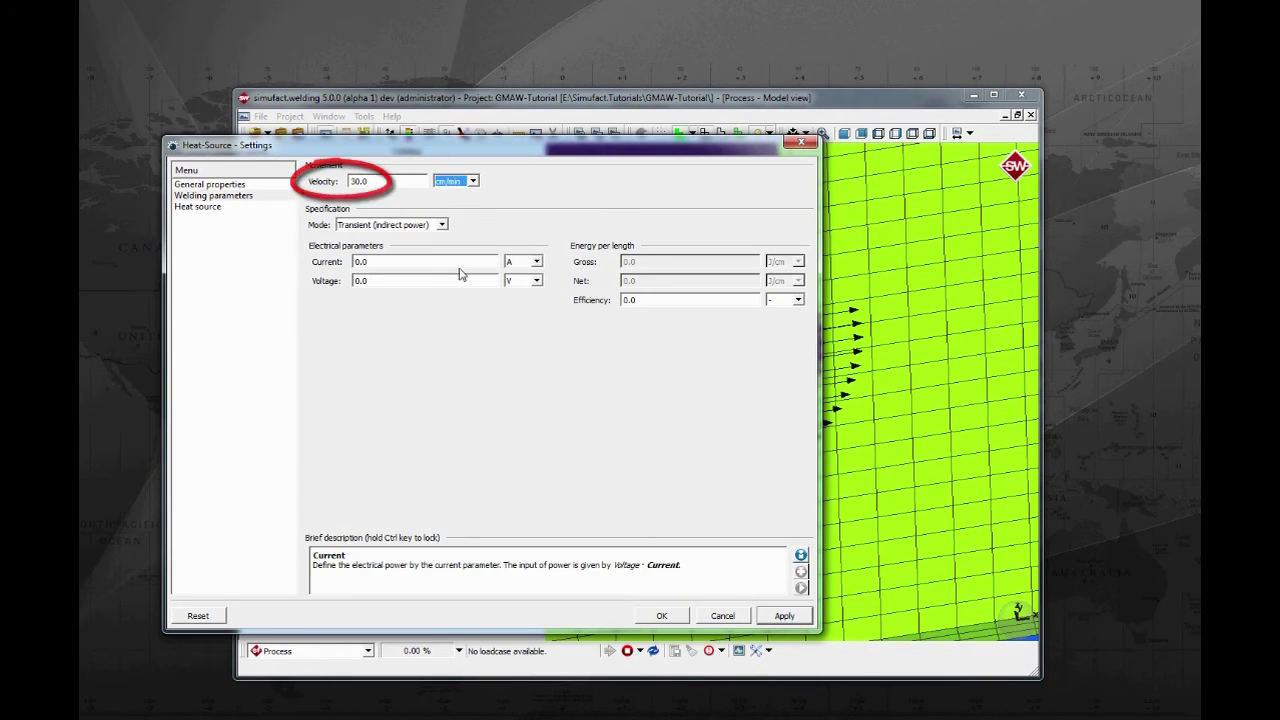
Keep Transient (indirect power) mode and enter current 100 A and voltage 17 V.
left_click(441, 224)
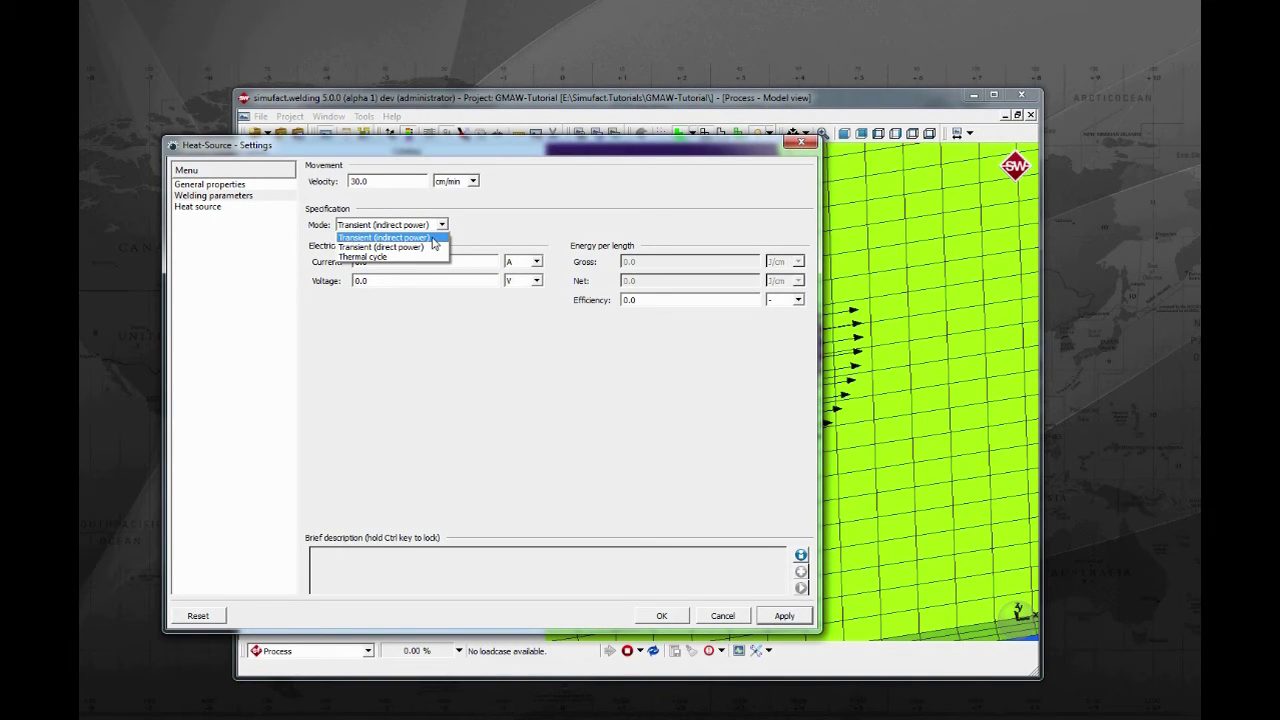
left_click(433, 240)
left_click_drag(424, 262, 352, 262)
type("10")
left_click_drag(389, 281, 350, 281)
type("17")
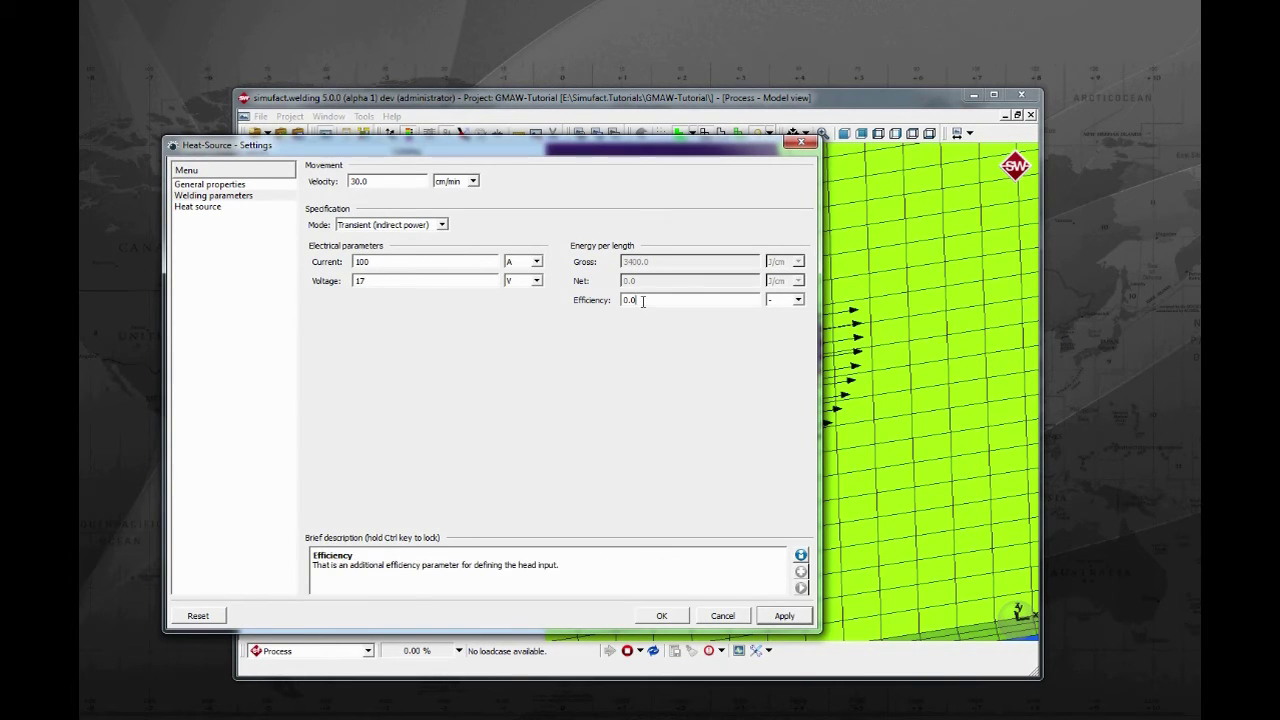
Set the heat source efficiency to 0.9.
key("BackSpace")
type("85")
key("BackSpace")
key("BackSpace")
type("9")
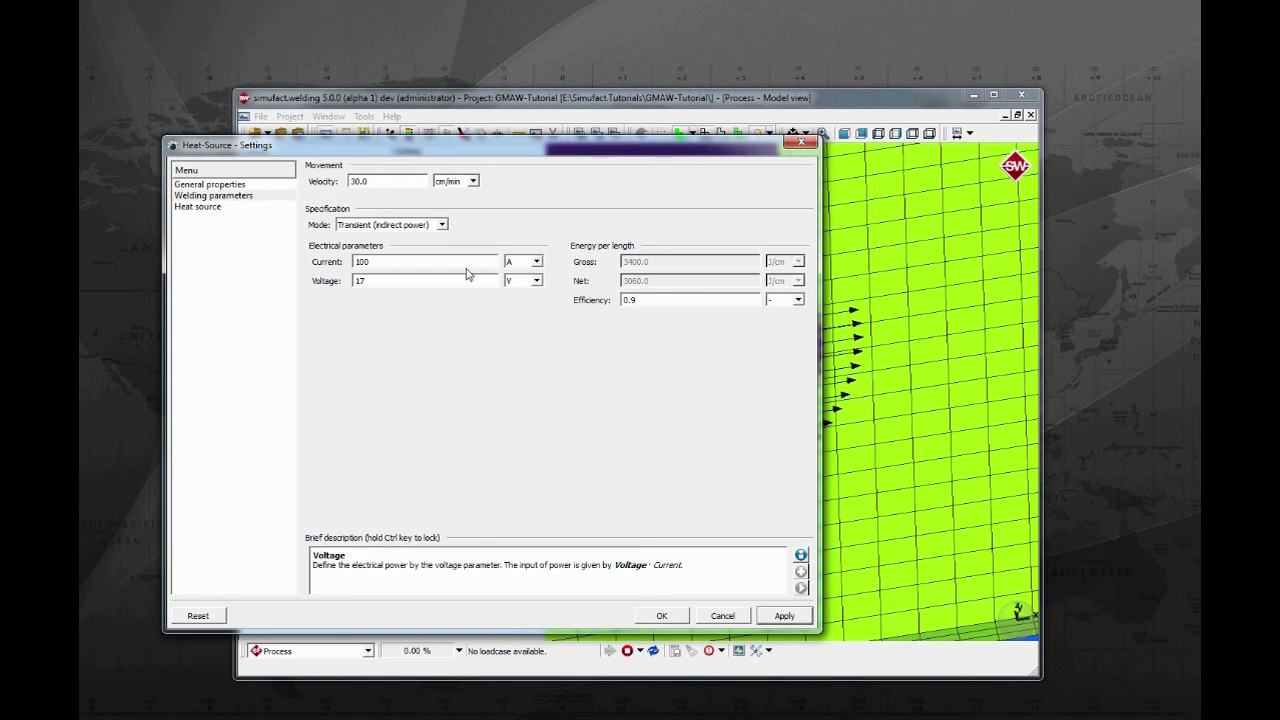
Give the heat source front length 1.96, rear 7.20, width 2.77 and depth 3.77 mm.
left_click(245, 210)
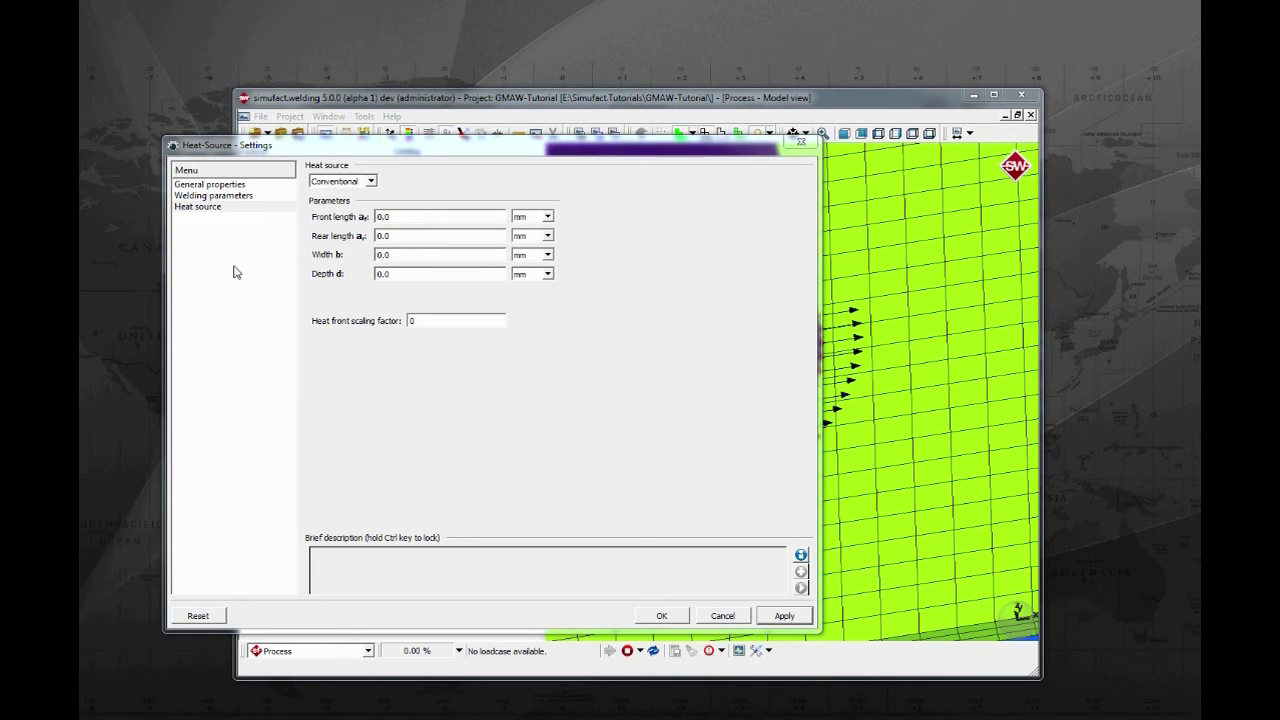
double_click(405, 216)
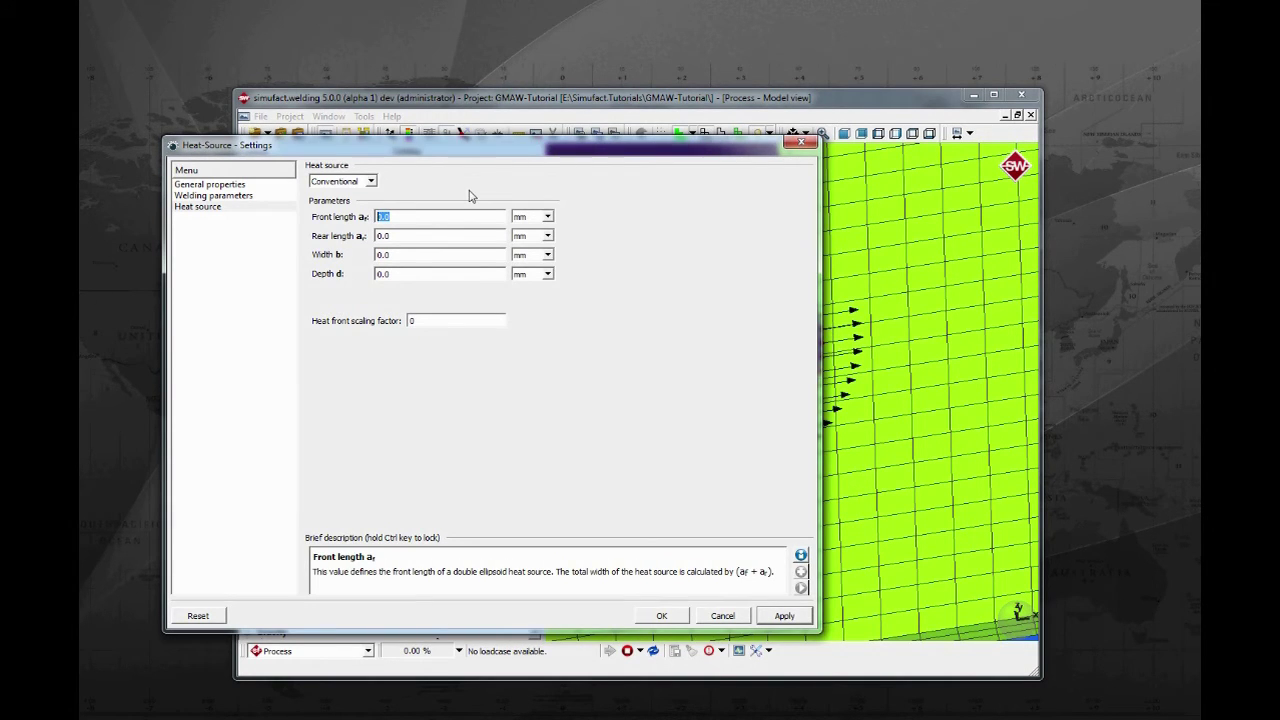
type("1.96")
double_click(402, 235)
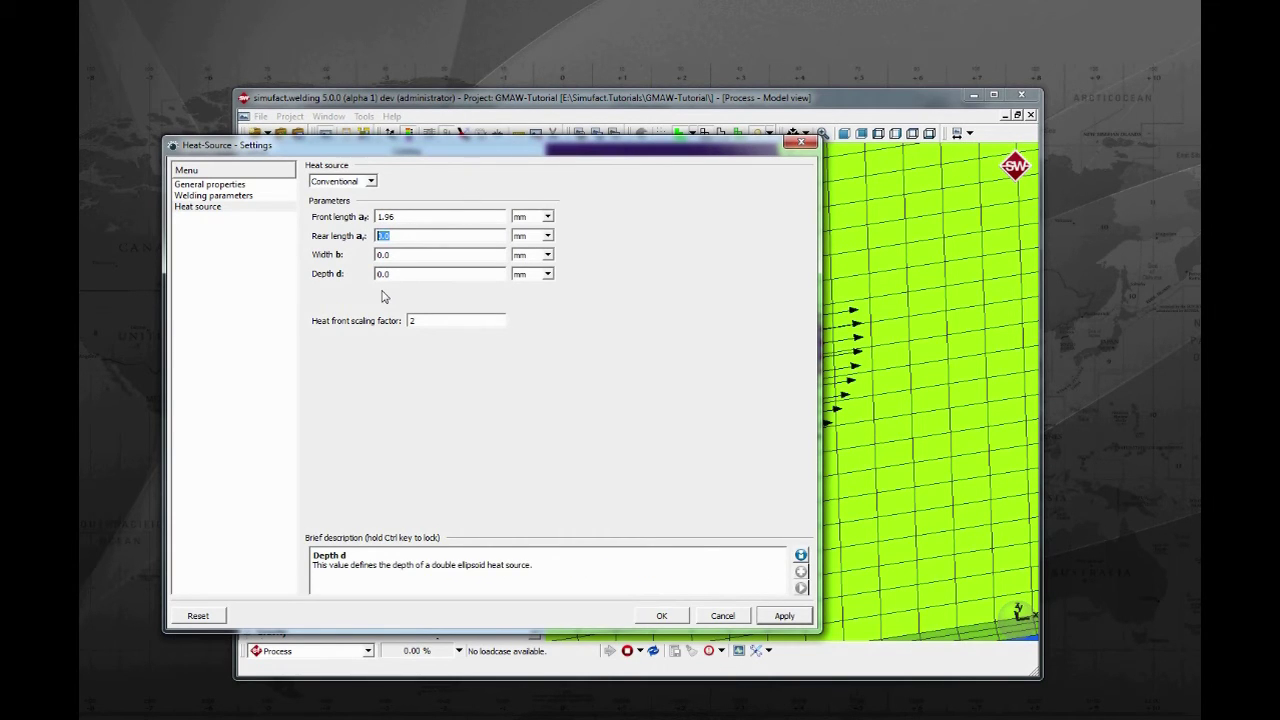
type("7.20")
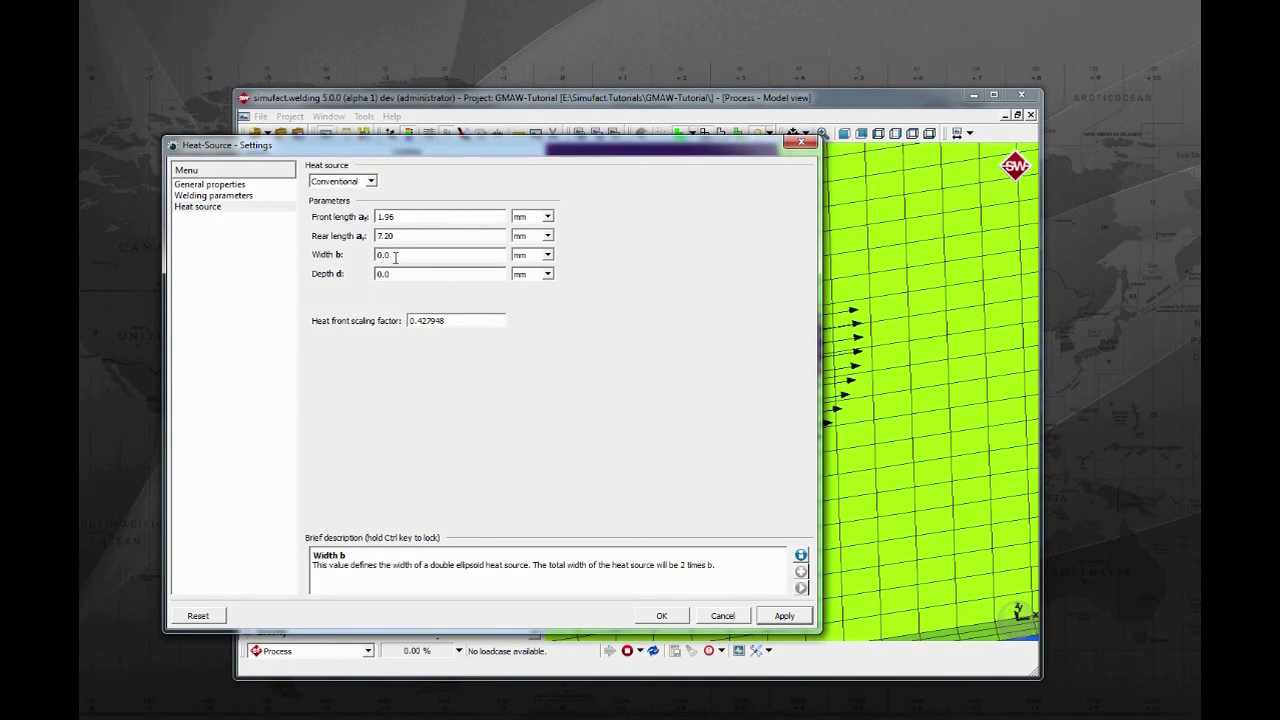
double_click(387, 255)
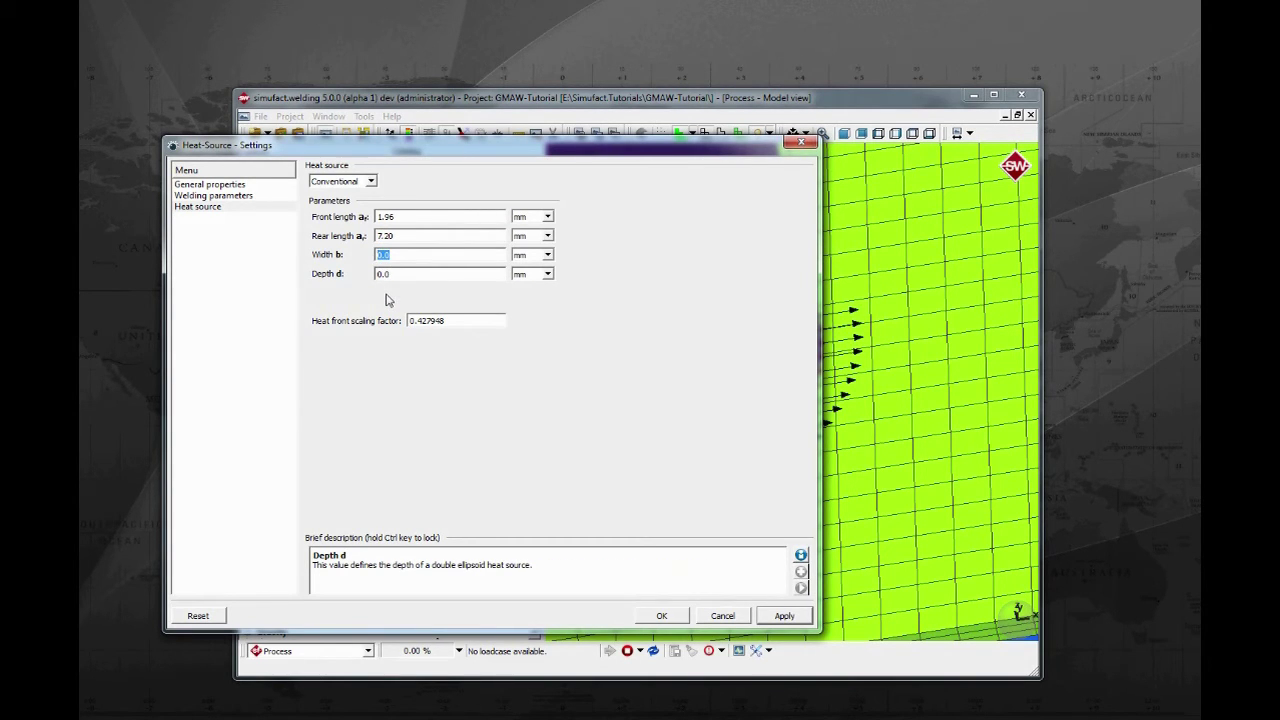
type("2.77")
left_click_drag(402, 274, 366, 275)
type("3.77")
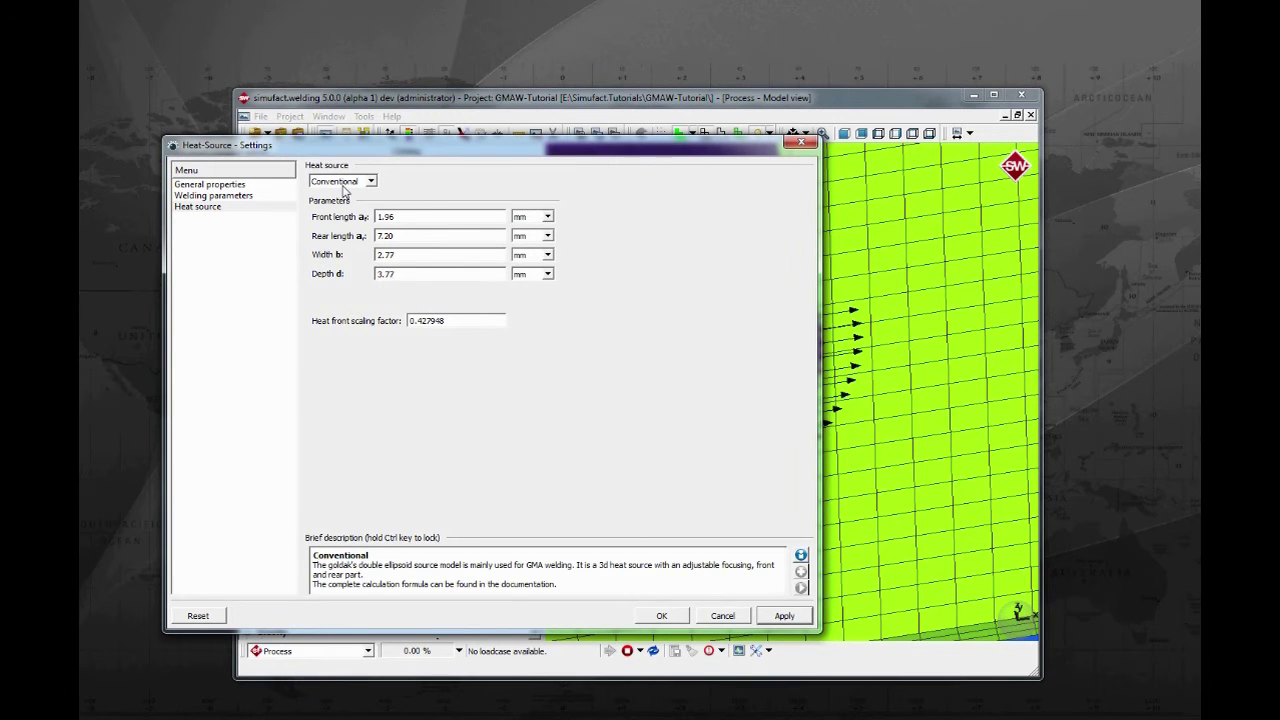
mouse_move(343, 187)
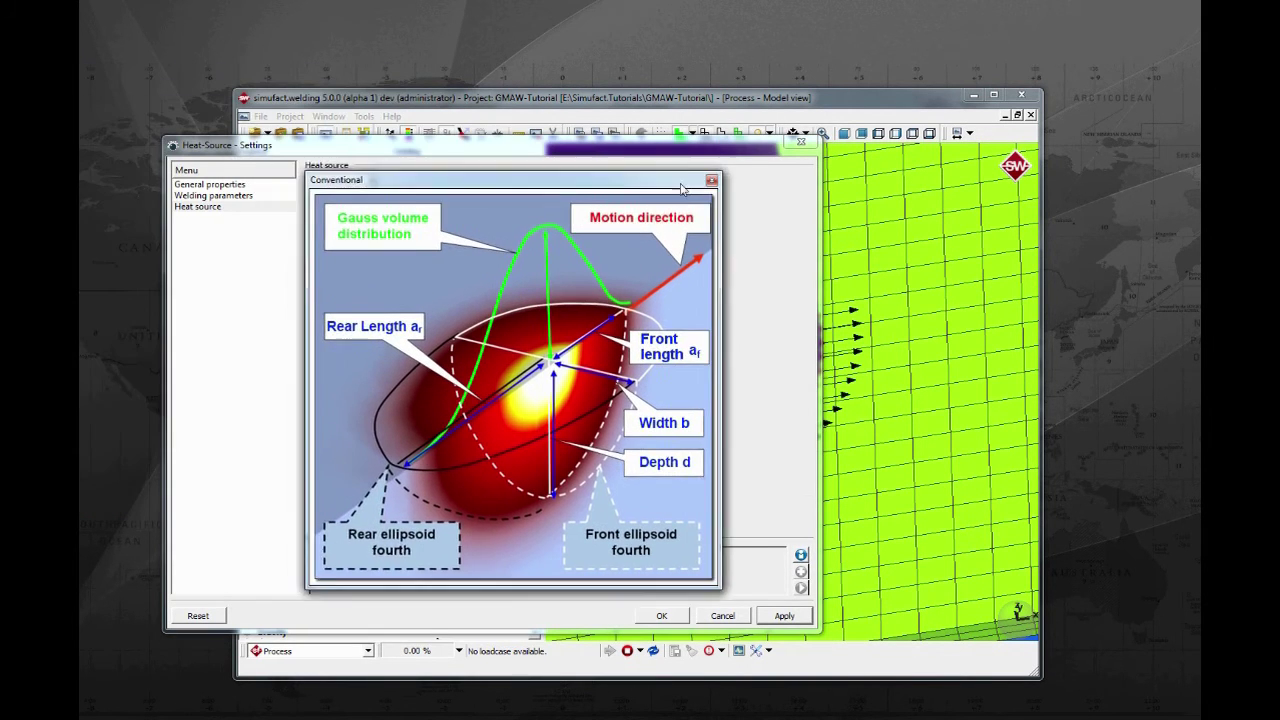
left_click_drag(681, 187, 713, 195)
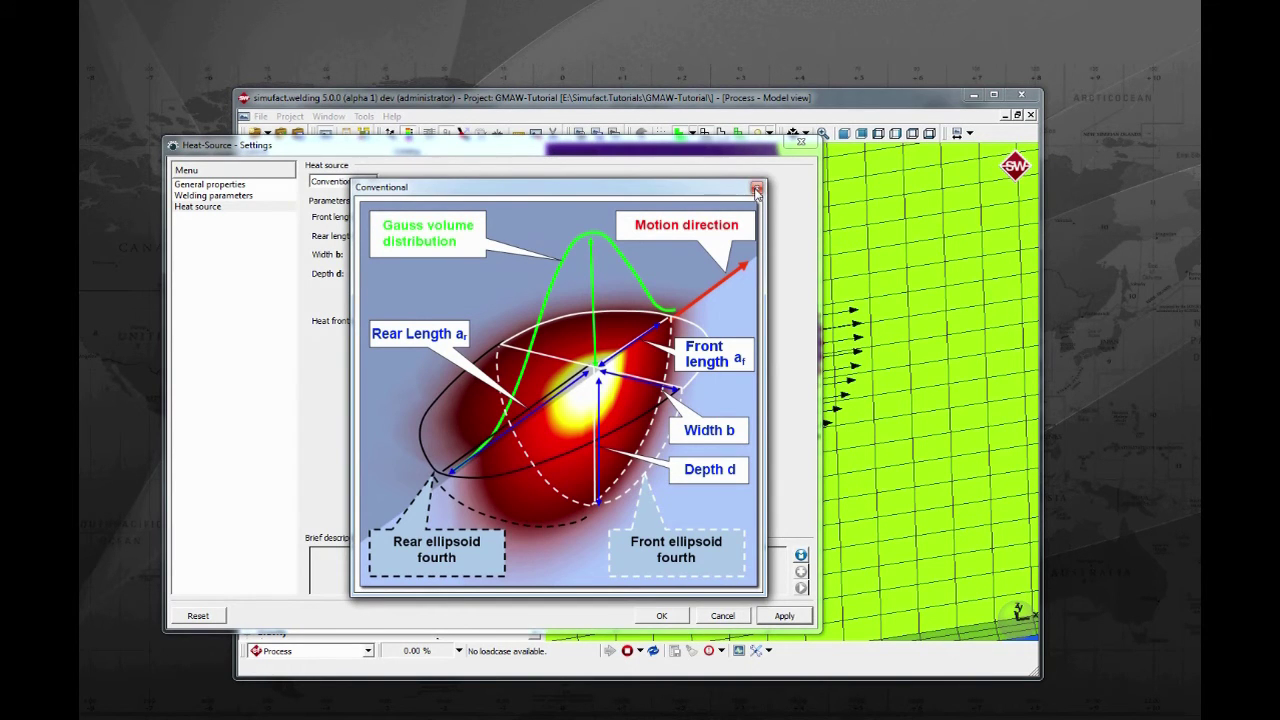
left_click(757, 190)
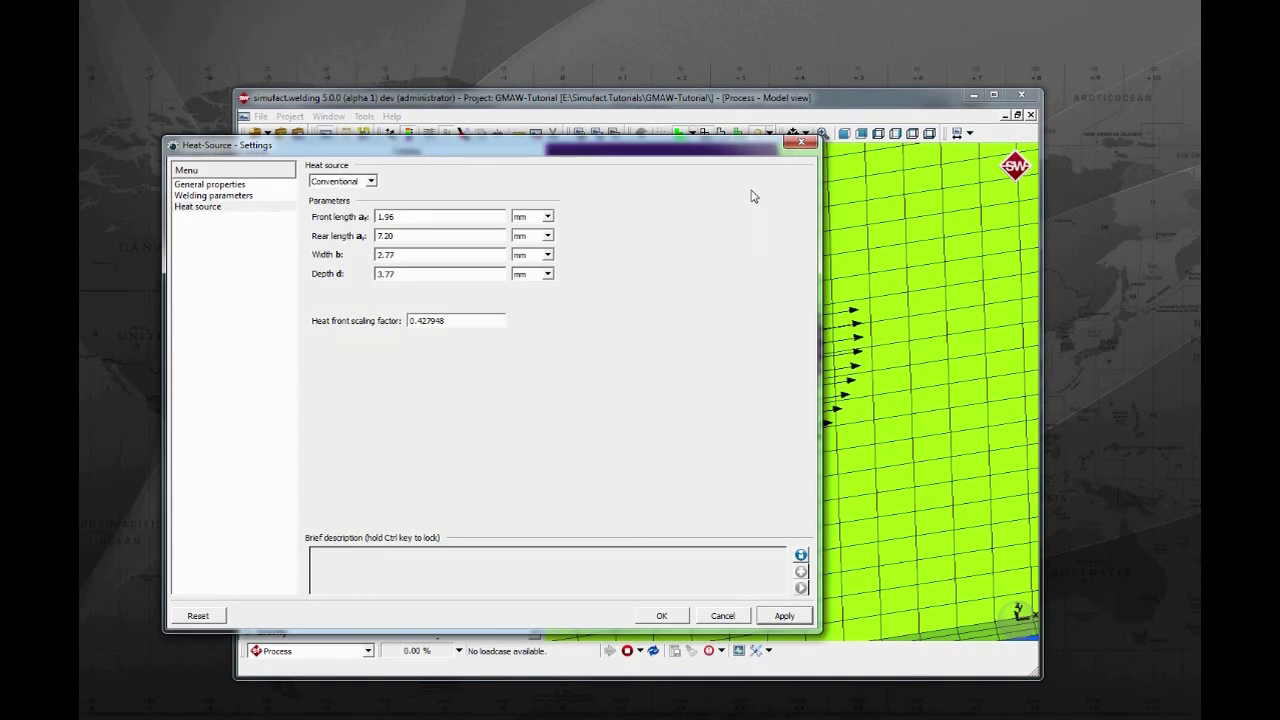
Confirm the heat source settings and rename the catalog's Heat-Source parameter to MIG.
left_click(661, 616)
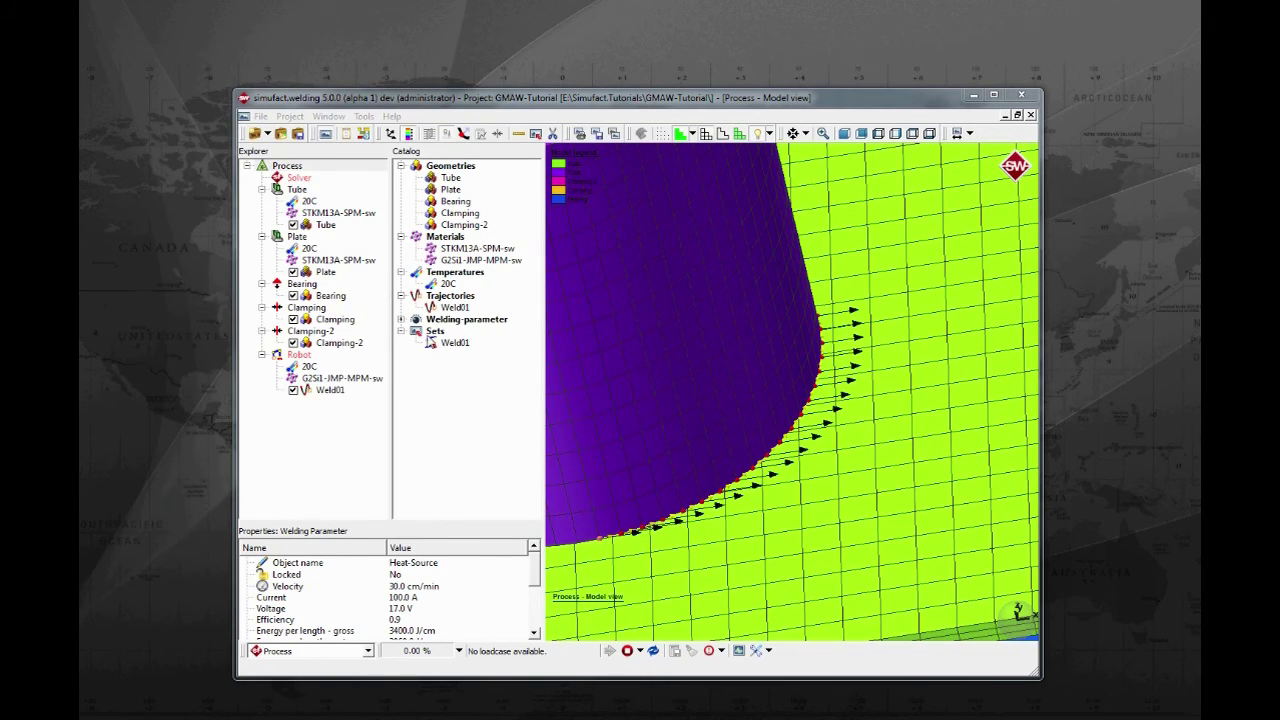
left_click(400, 320)
left_click(447, 333)
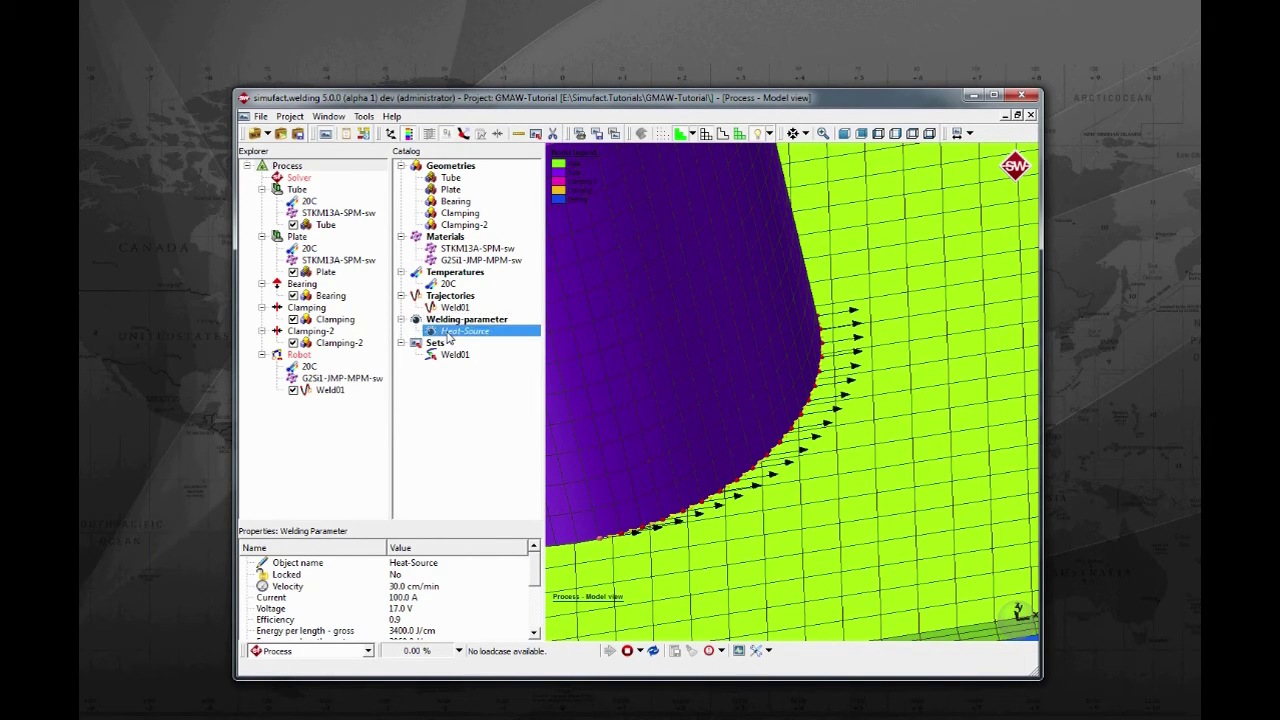
right_click(450, 333)
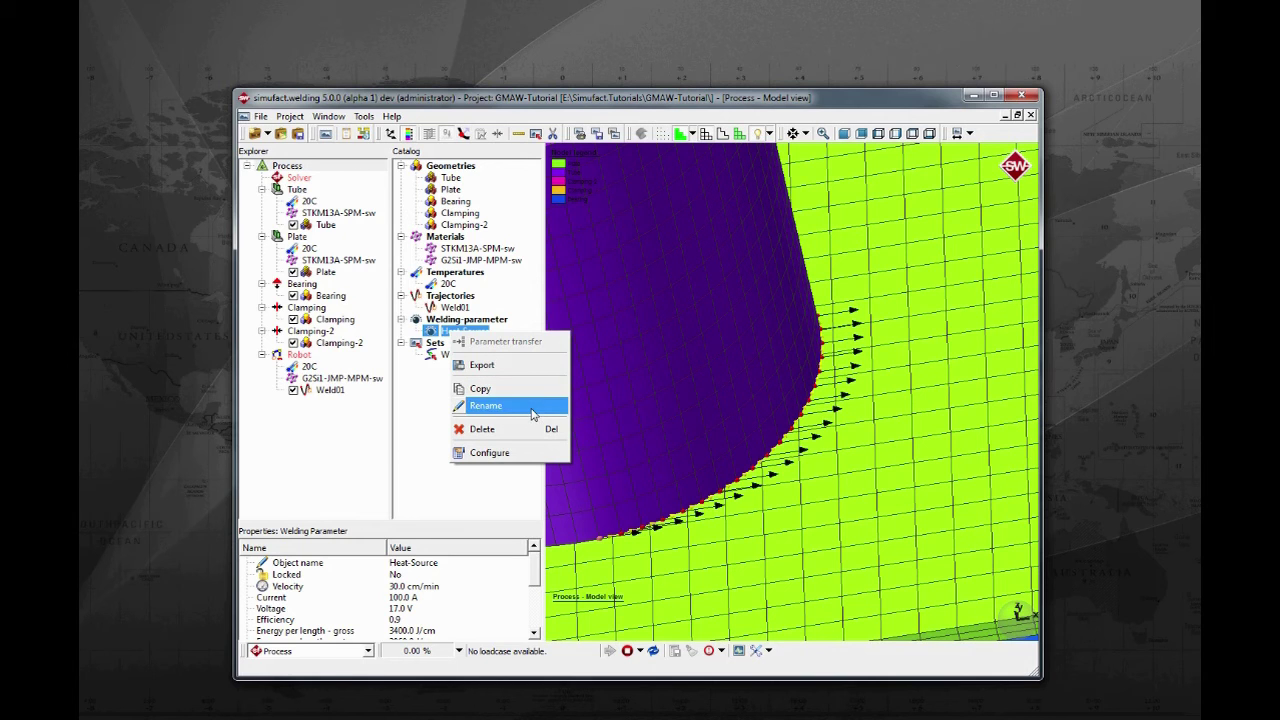
left_click(533, 410)
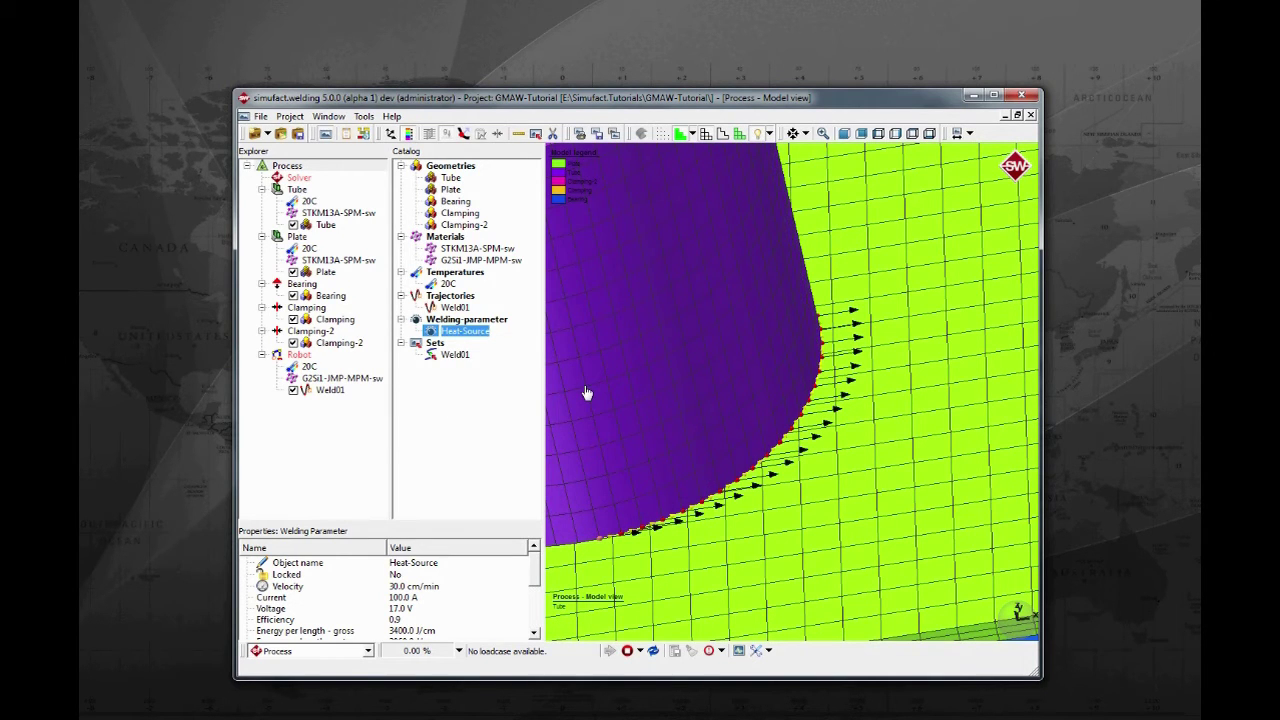
type("MIG")
key("Return")
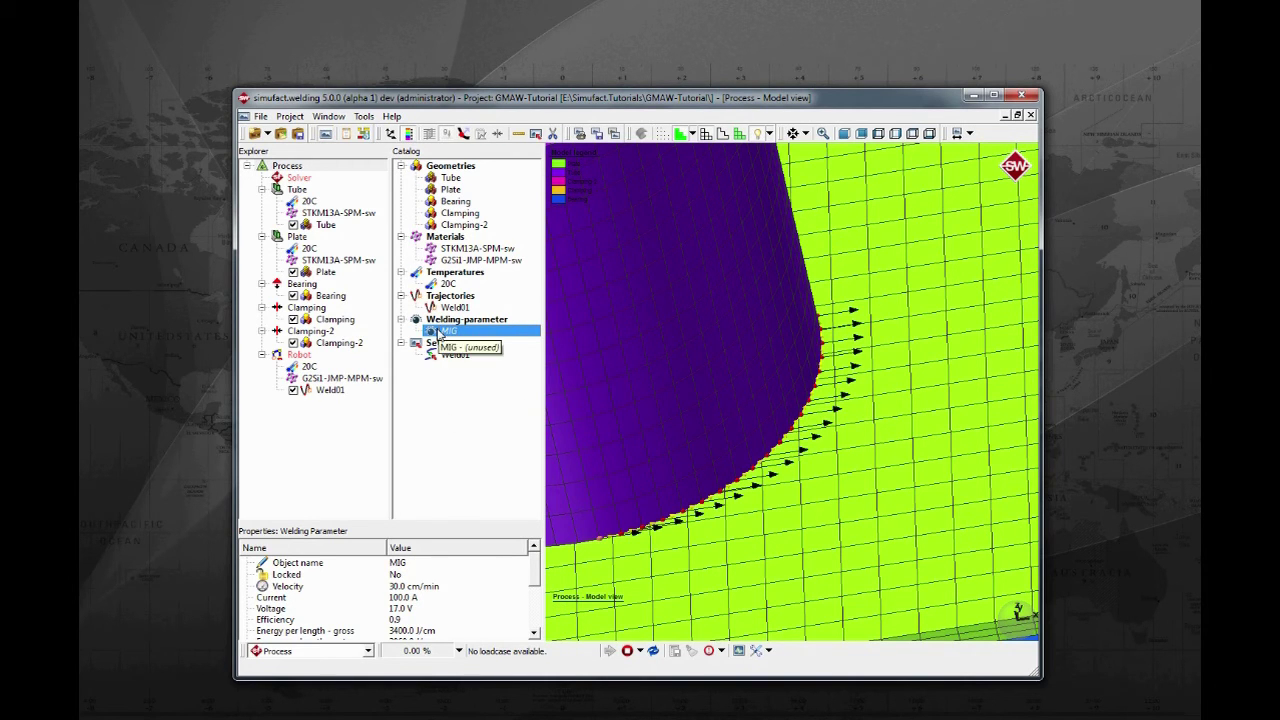
Assign the MIG parameter to the robot's Weld01 trajectory and rotate the view.
left_click_drag(436, 330, 343, 395)
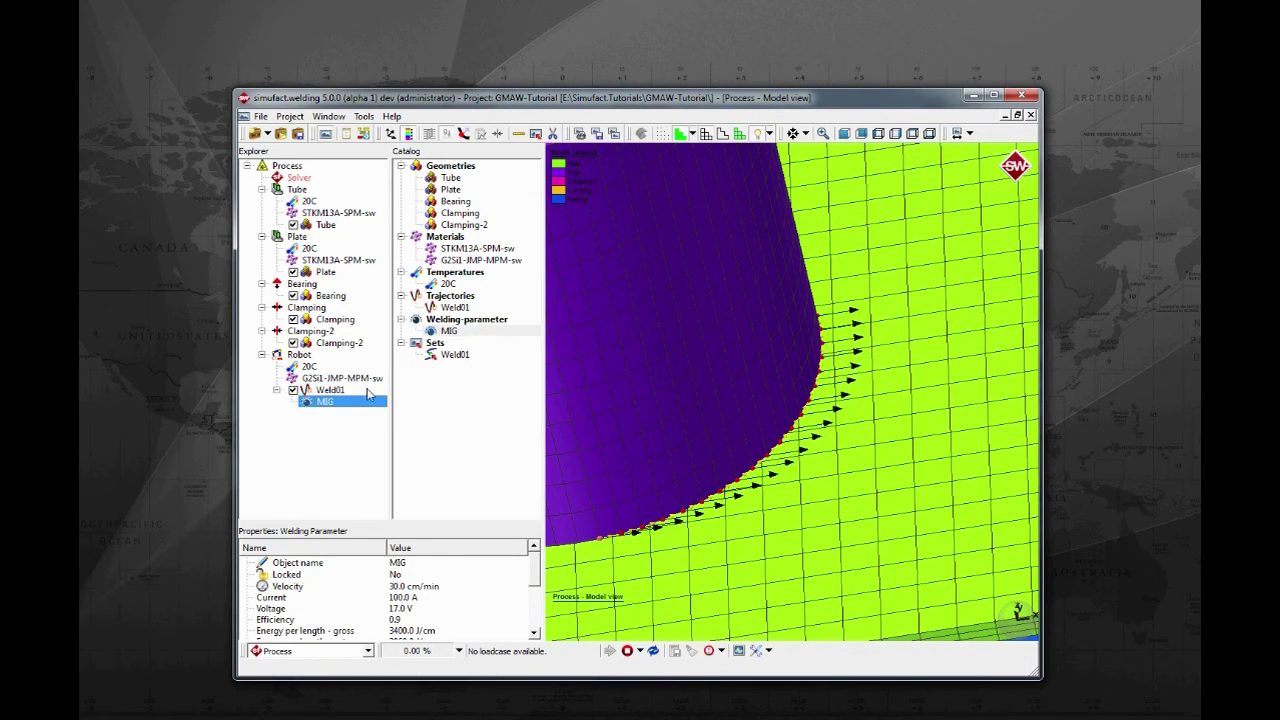
left_click_drag(669, 400, 771, 395)
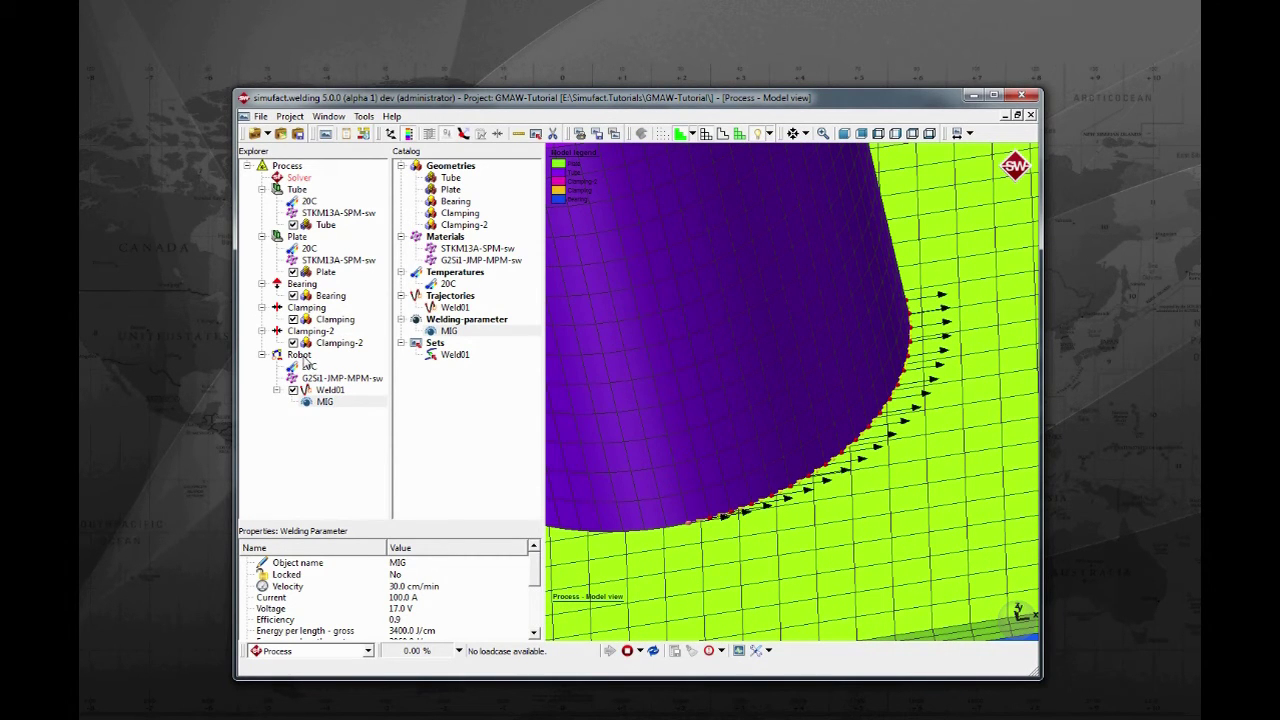
Open the Robot settings, showing Weld01 welding from 0.0 to 6.6301 s.
double_click(300, 356)
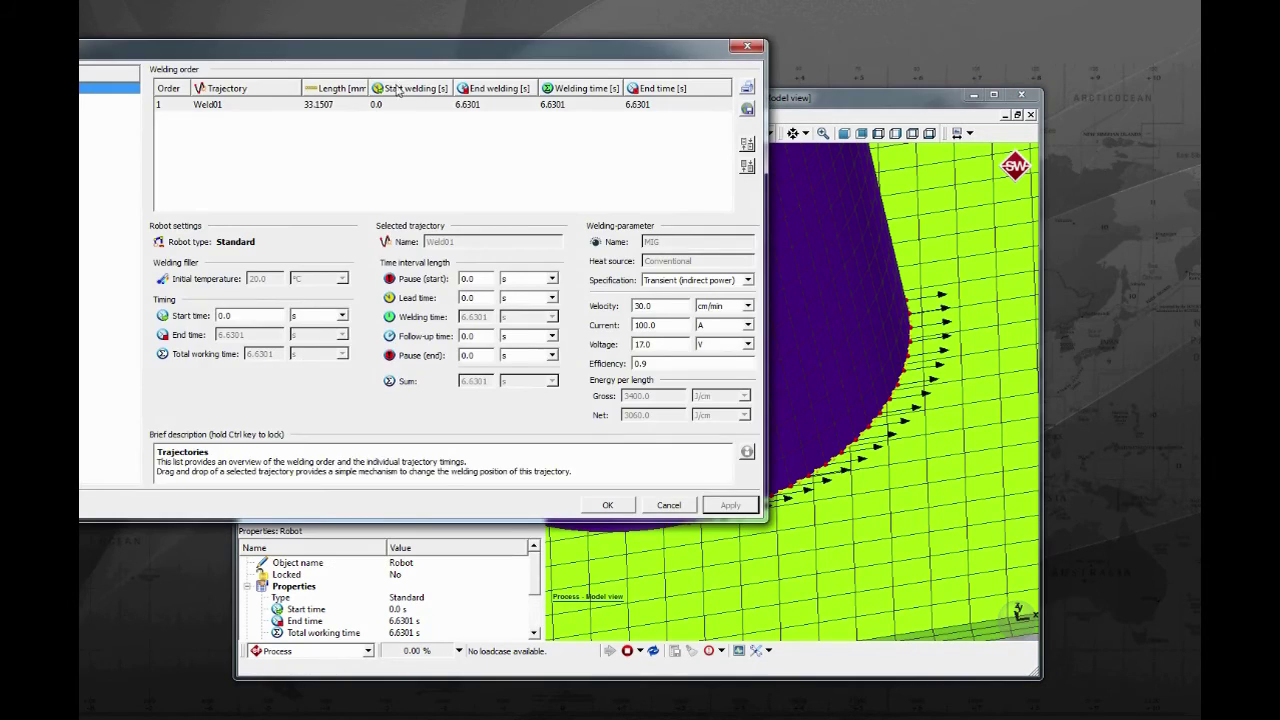
left_click_drag(410, 60, 520, 36)
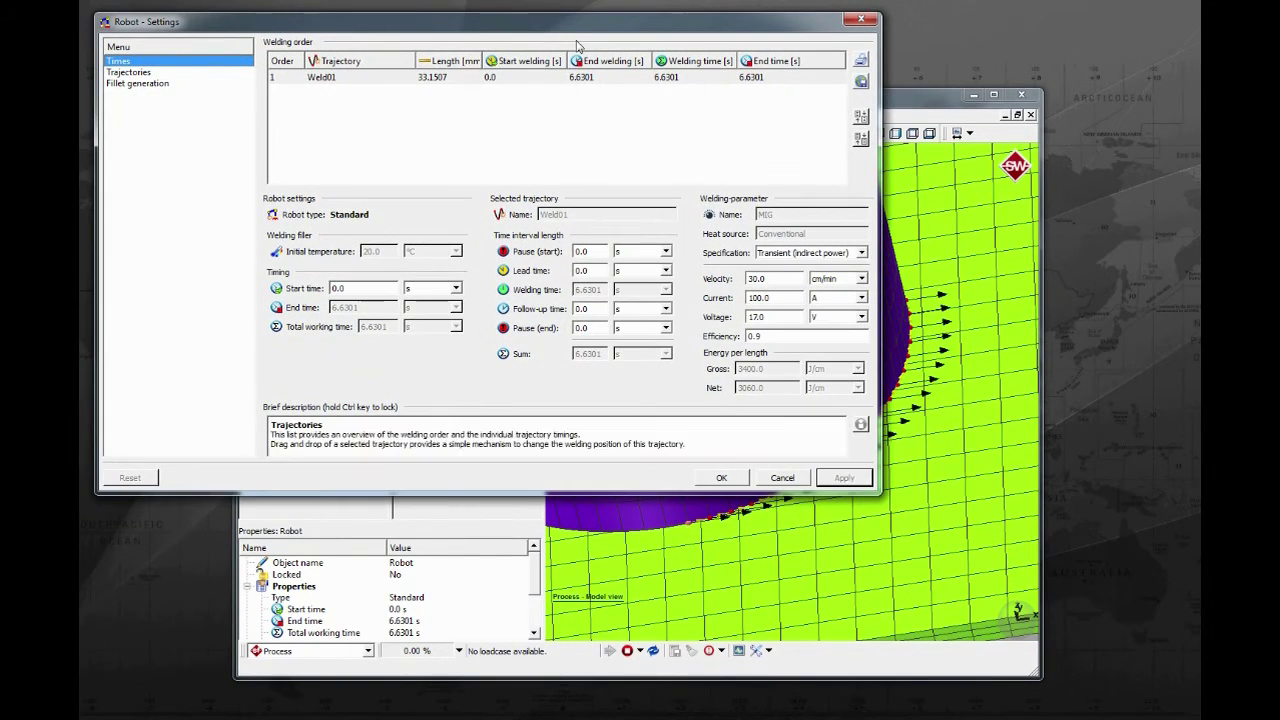
left_click_drag(936, 100, 1048, 116)
left_click(210, 68)
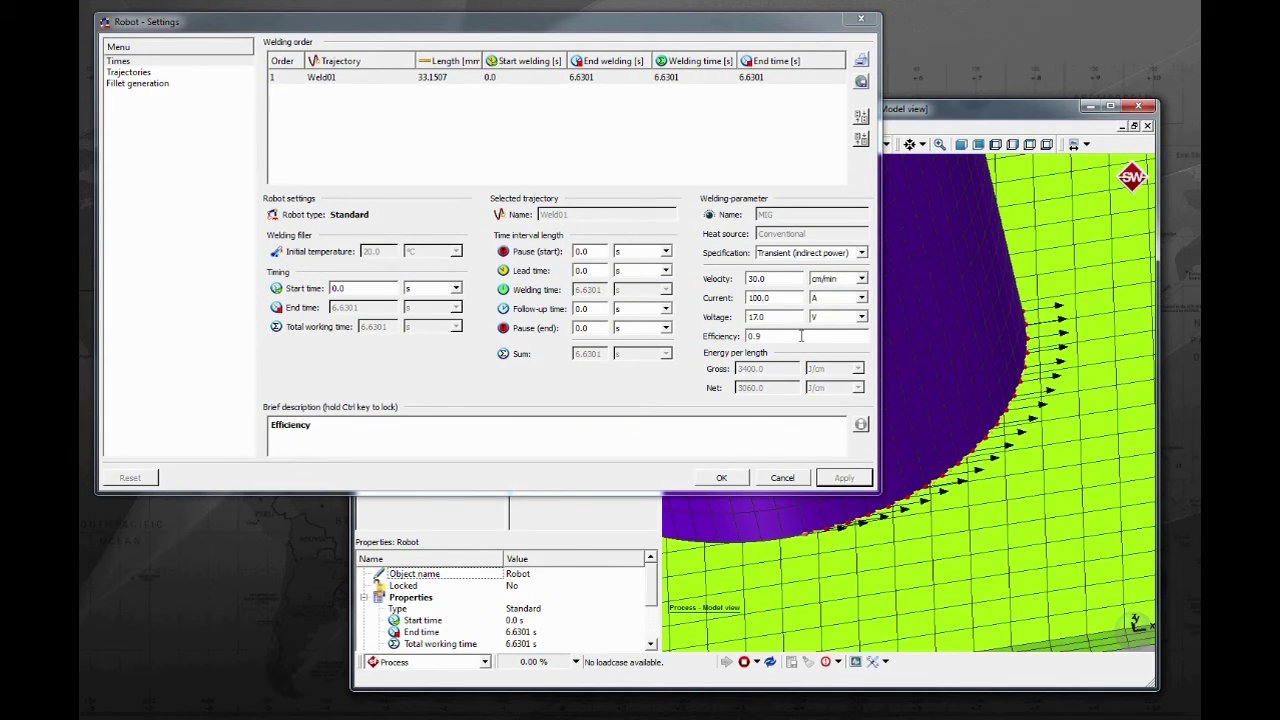
Orient Weld01 to the component center with projection onto the real surface, and apply.
left_click(200, 73)
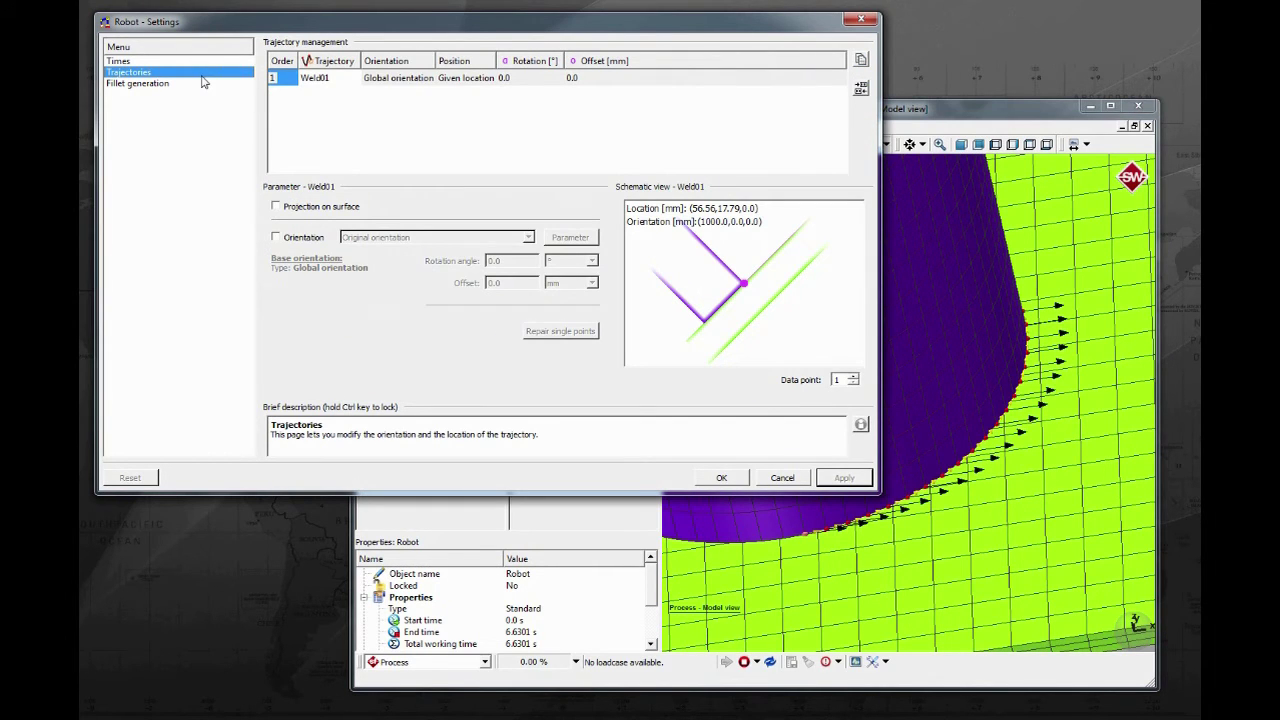
left_click(283, 86)
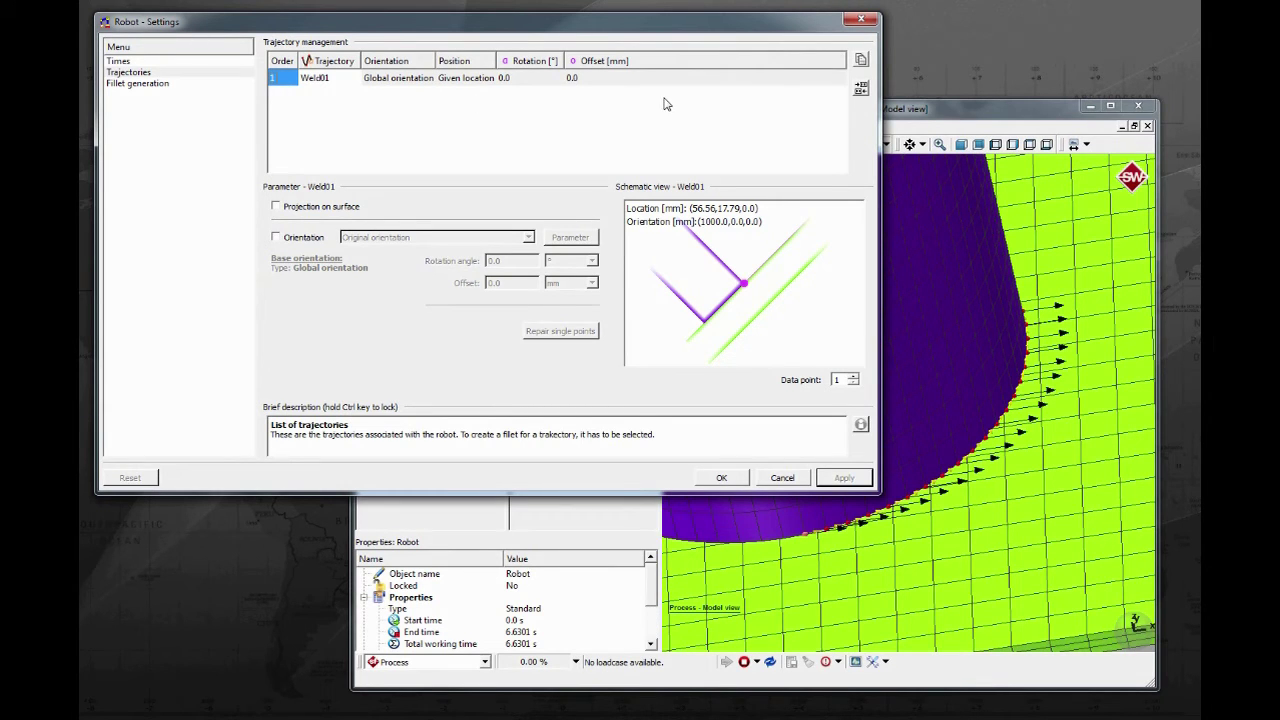
left_click(277, 237)
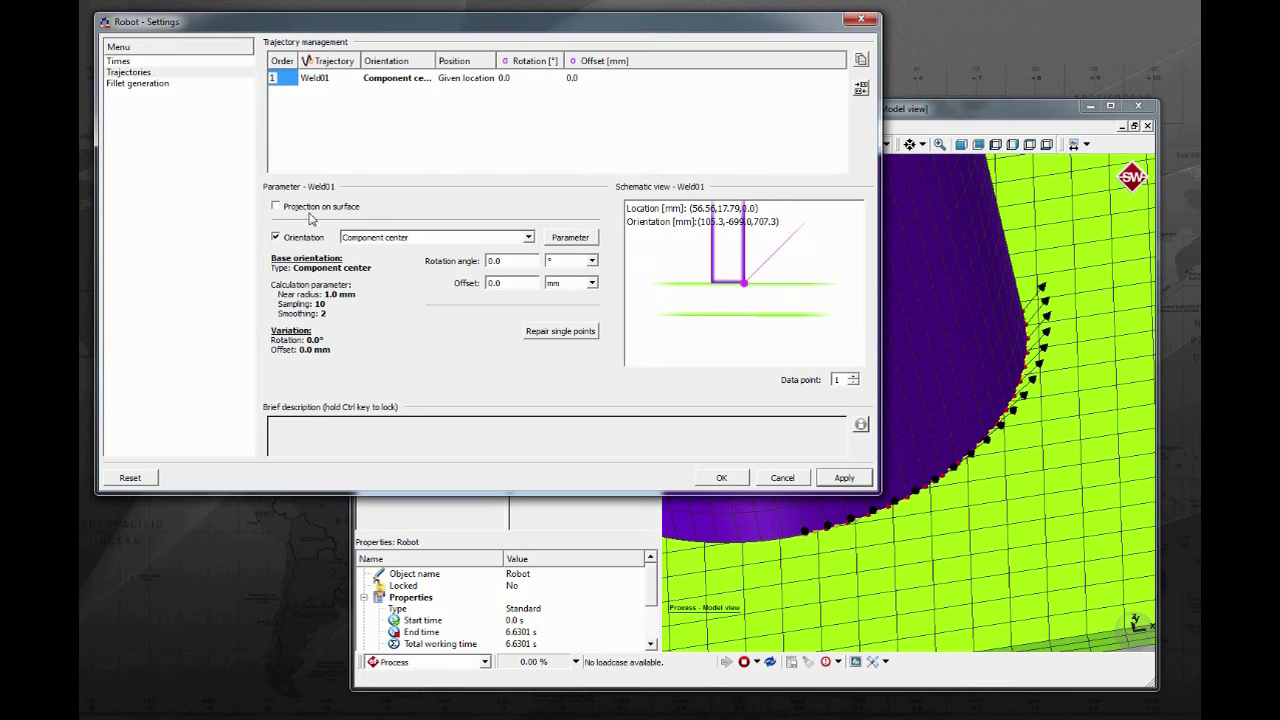
left_click(314, 208)
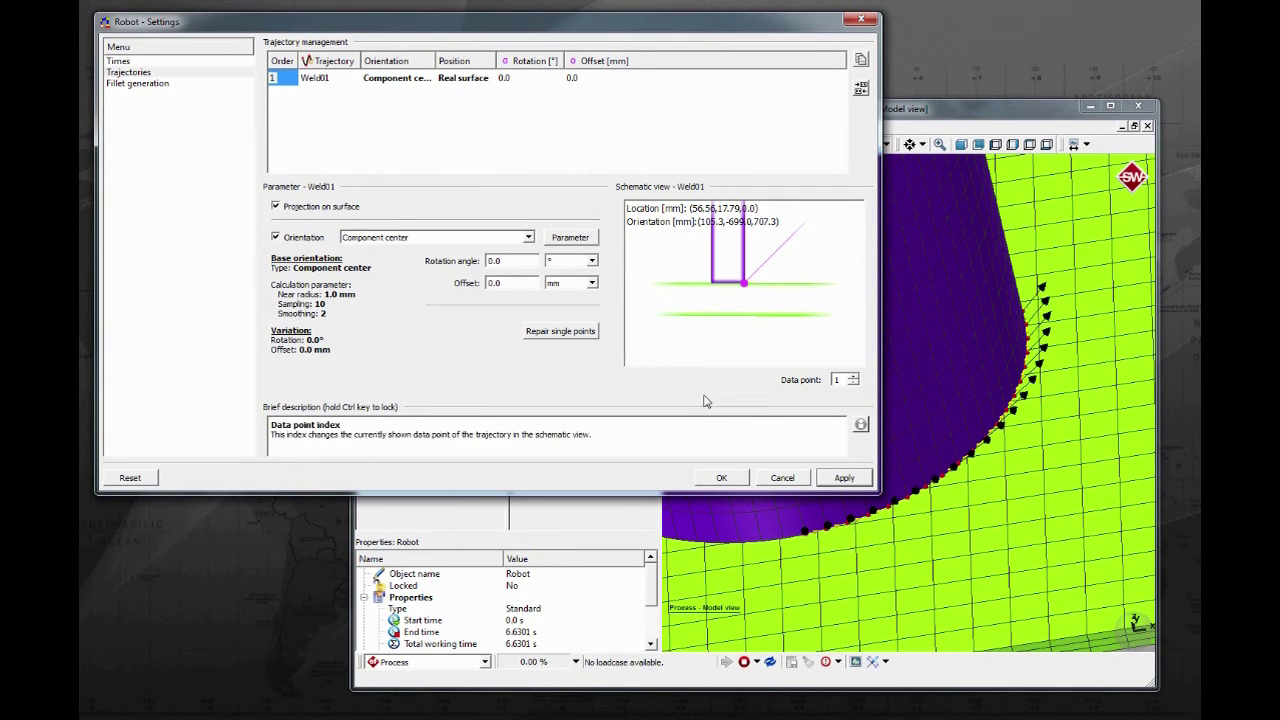
left_click(840, 480)
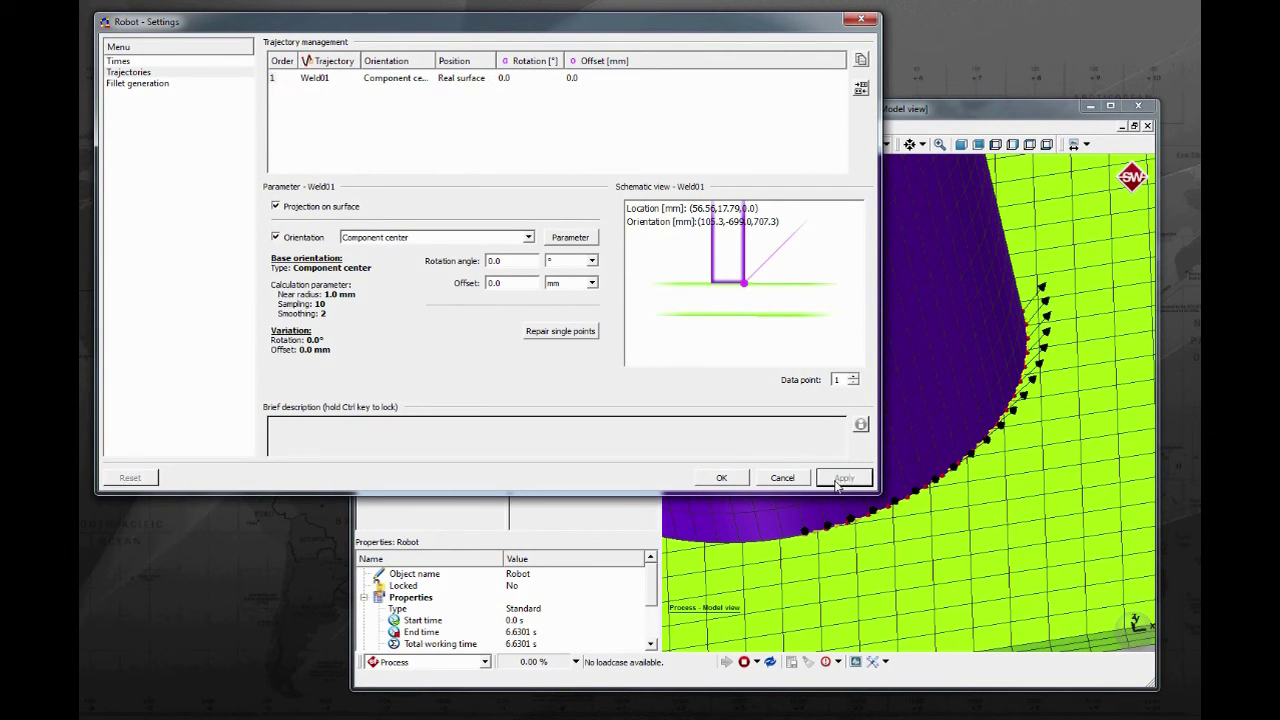
right_click(940, 430)
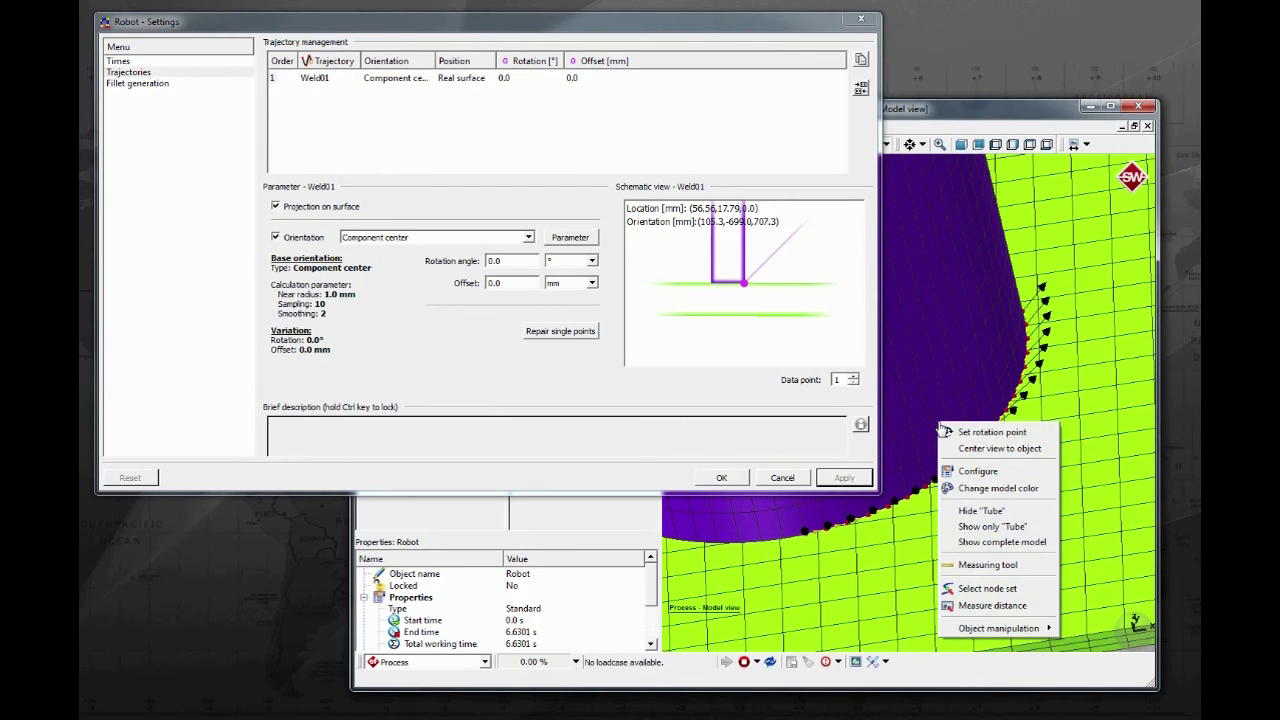
left_click(1001, 433)
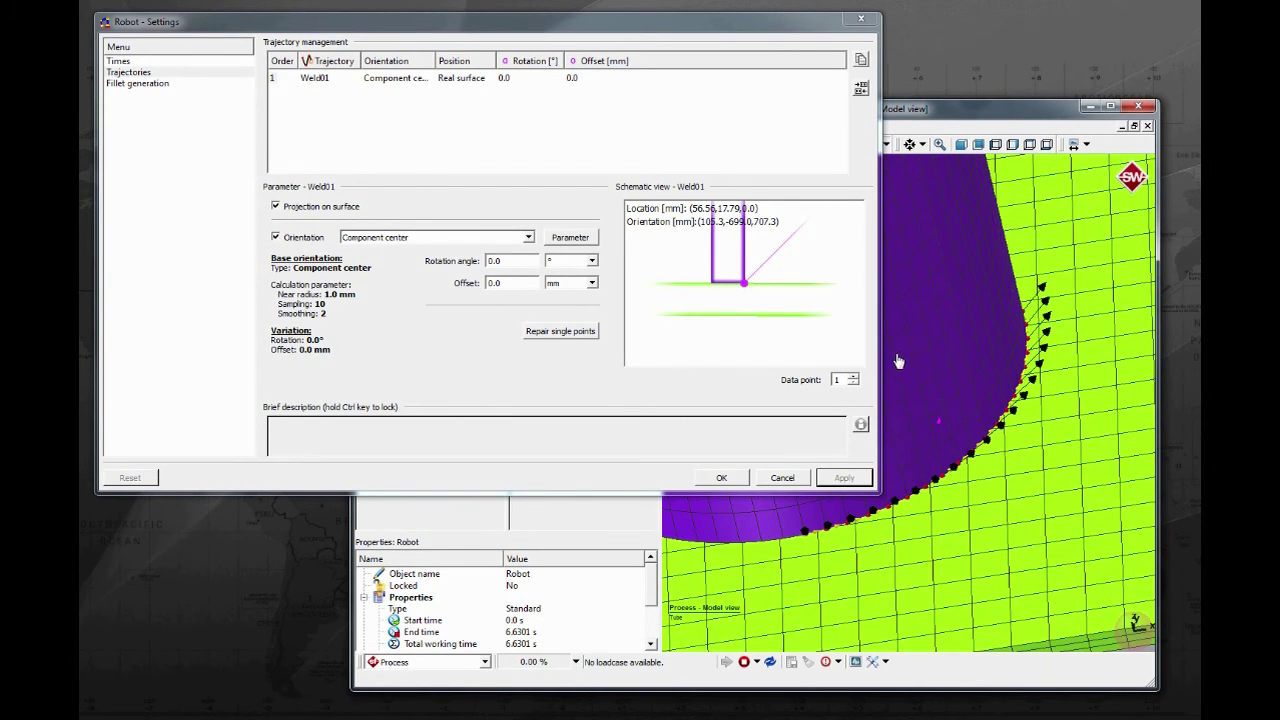
middle_click_drag(900, 363, 952, 335)
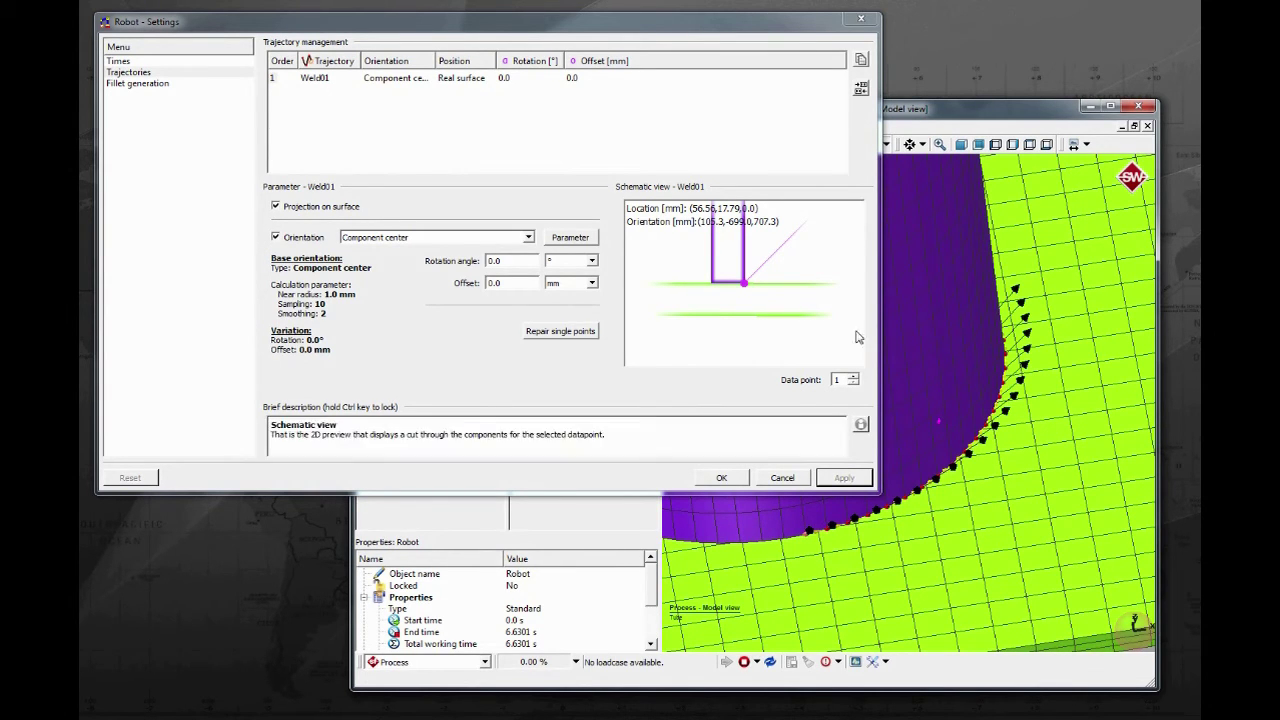
Pick the Weld01 trajectory and set its fillet geometry to Generate fillet.
left_click(139, 85)
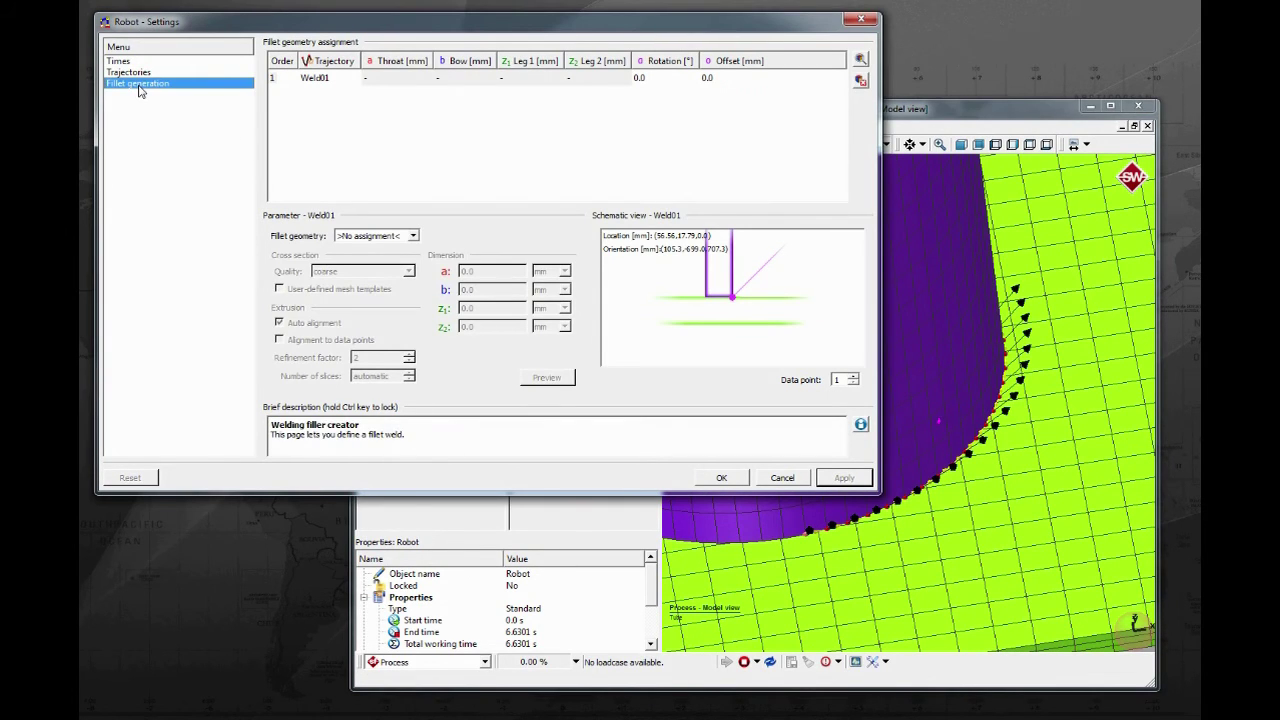
left_click(290, 80)
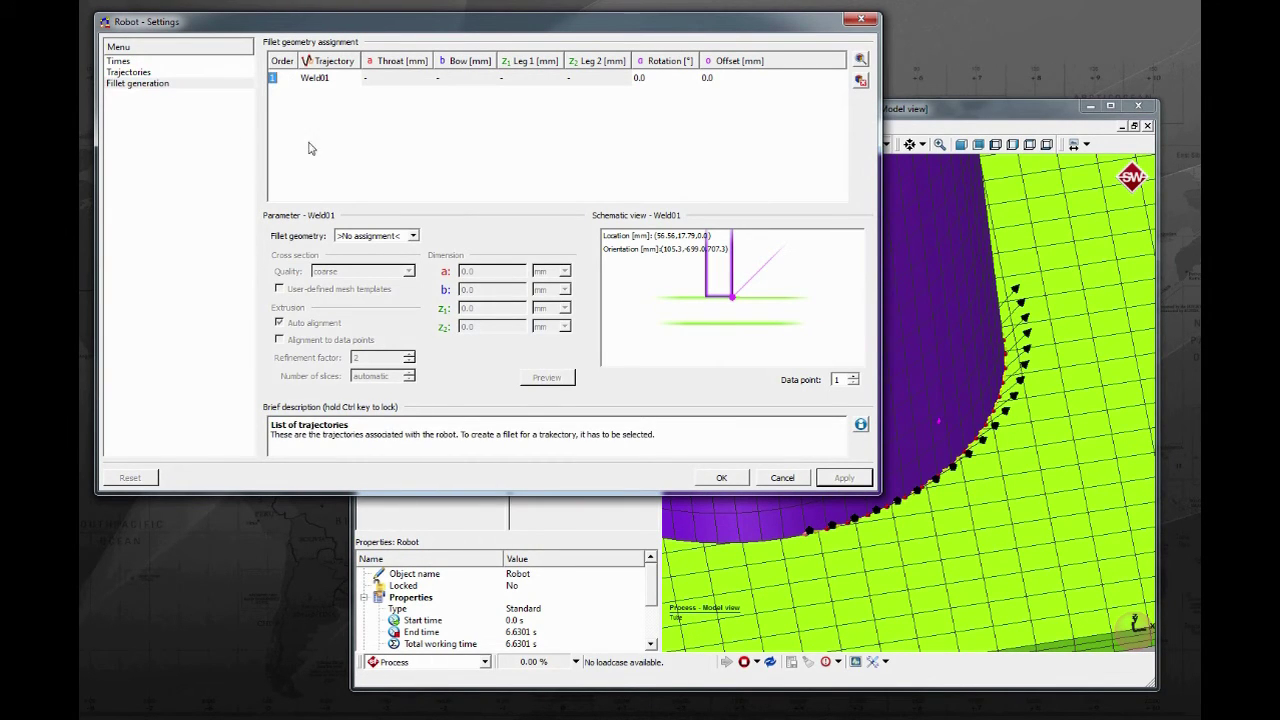
left_click(404, 234)
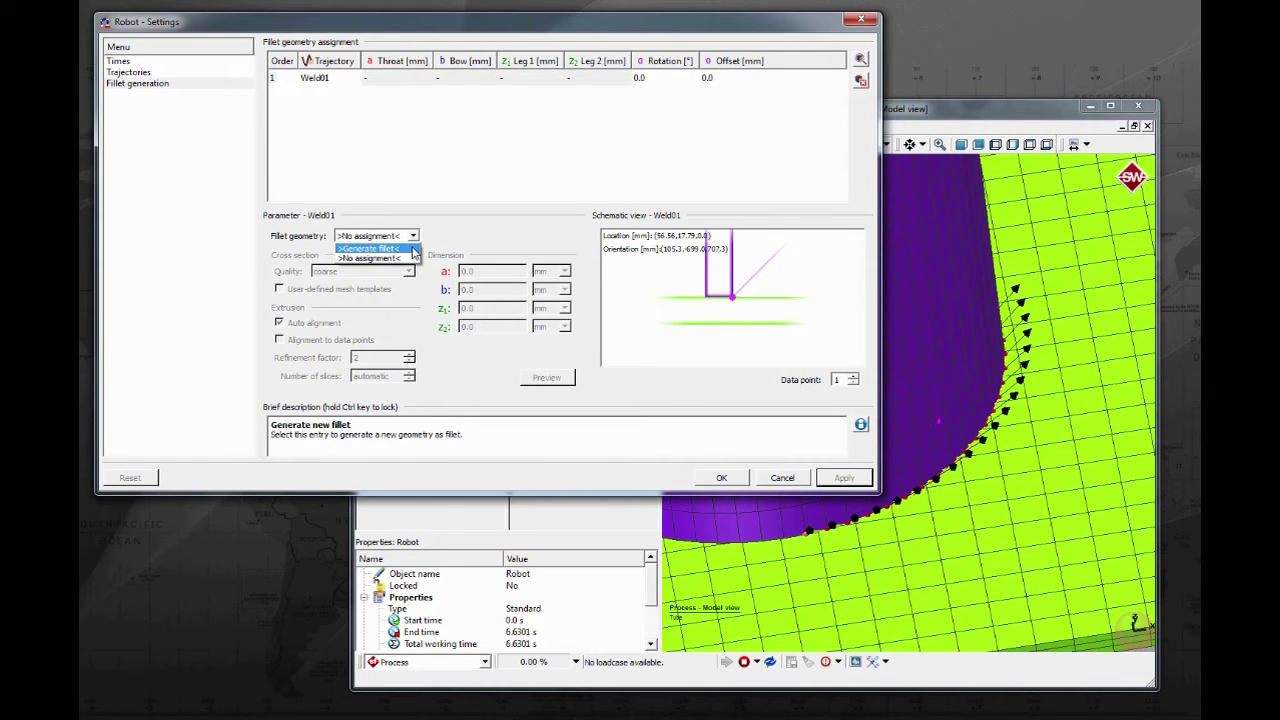
left_click(412, 249)
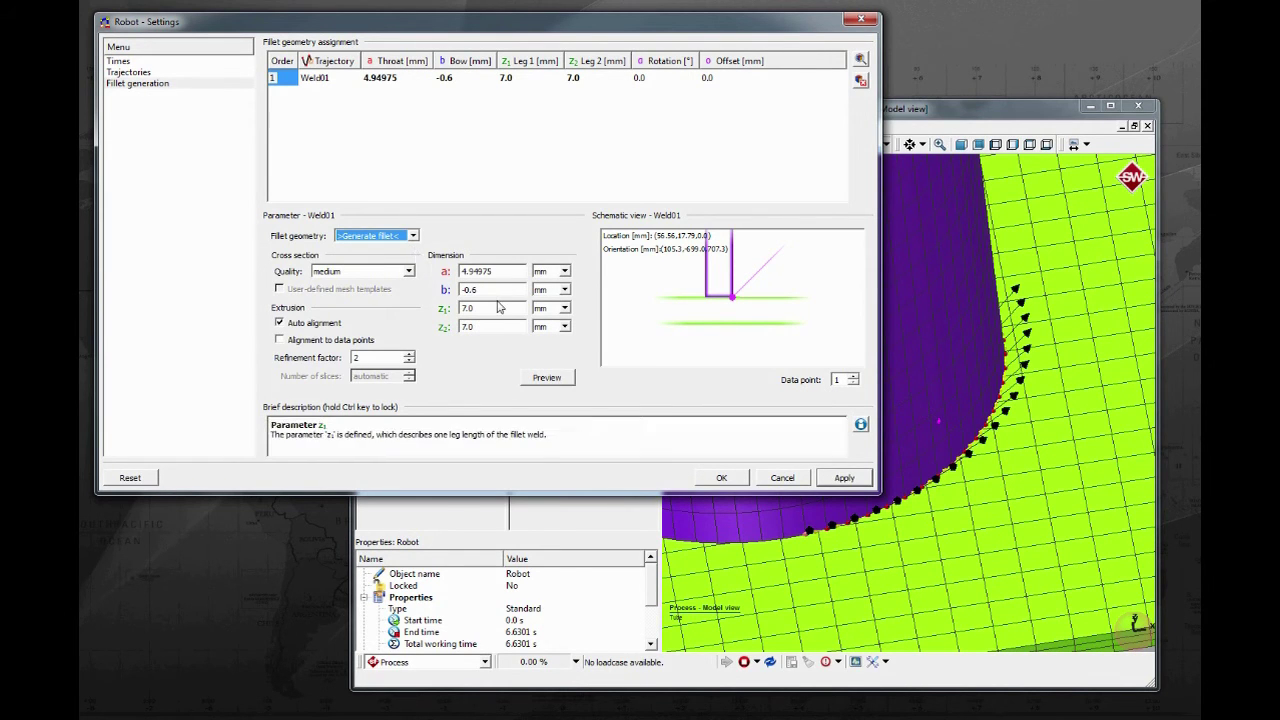
Enter bow -0.3 mm and 2.5 mm for both legs z1 and z2, then apply the fillet.
left_click_drag(500, 308, 453, 305)
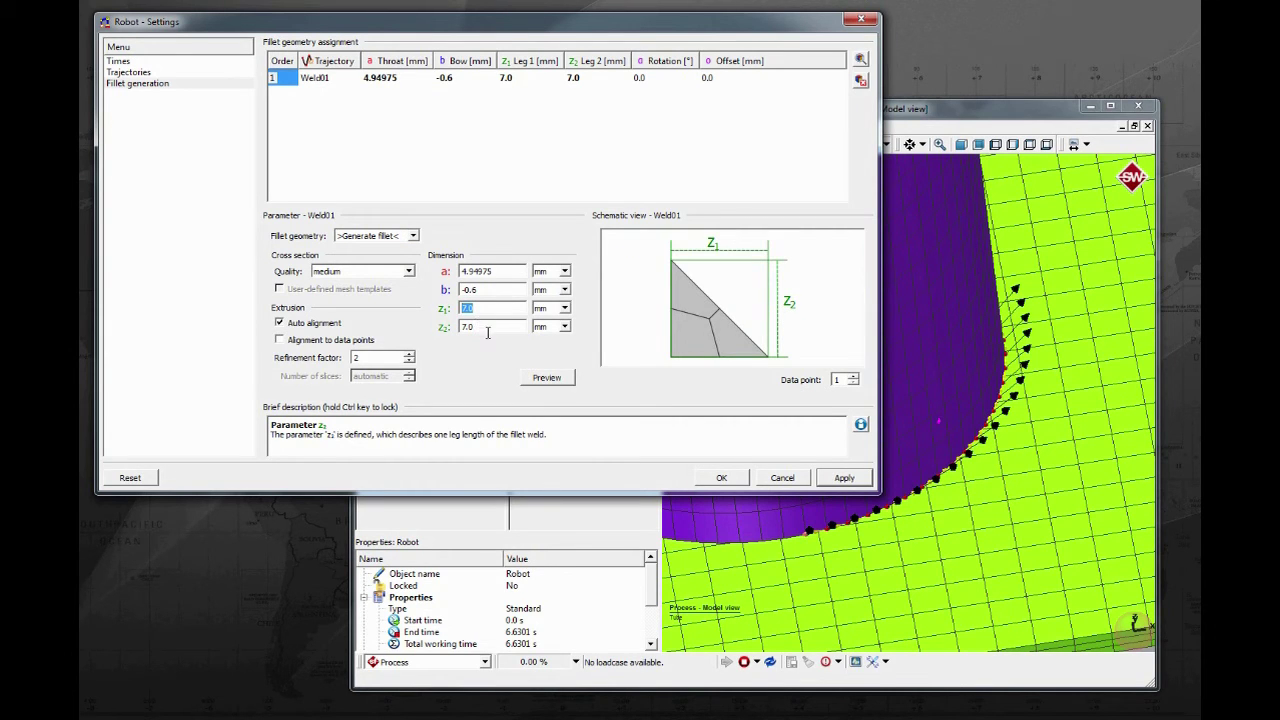
type("3")
left_click_drag(488, 327, 453, 327)
type("3")
left_click(489, 289)
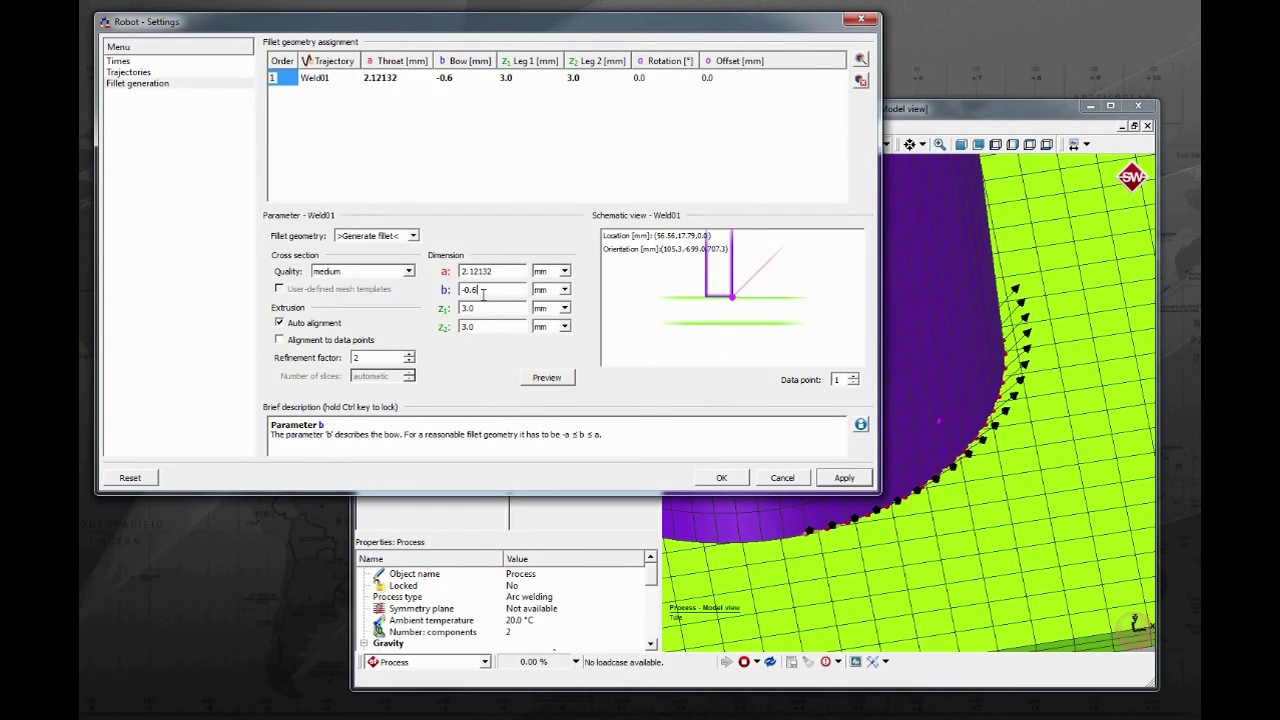
type("3")
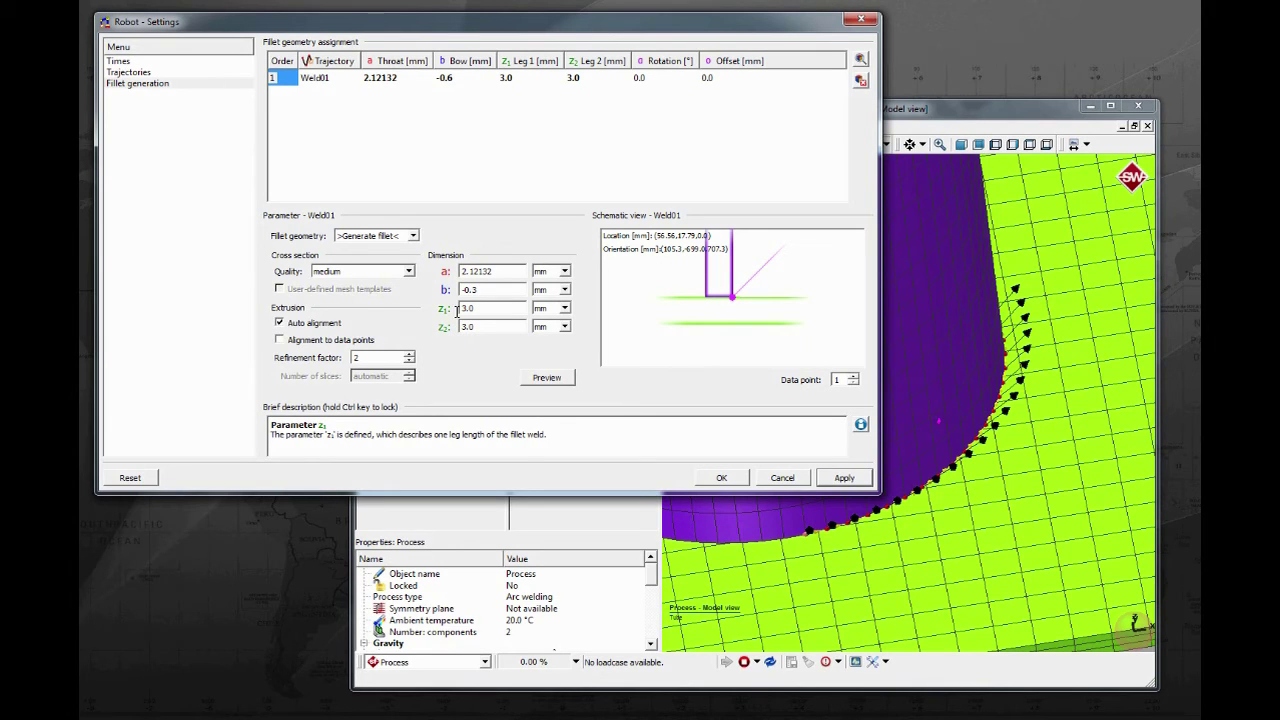
key("Tab")
type("2.5")
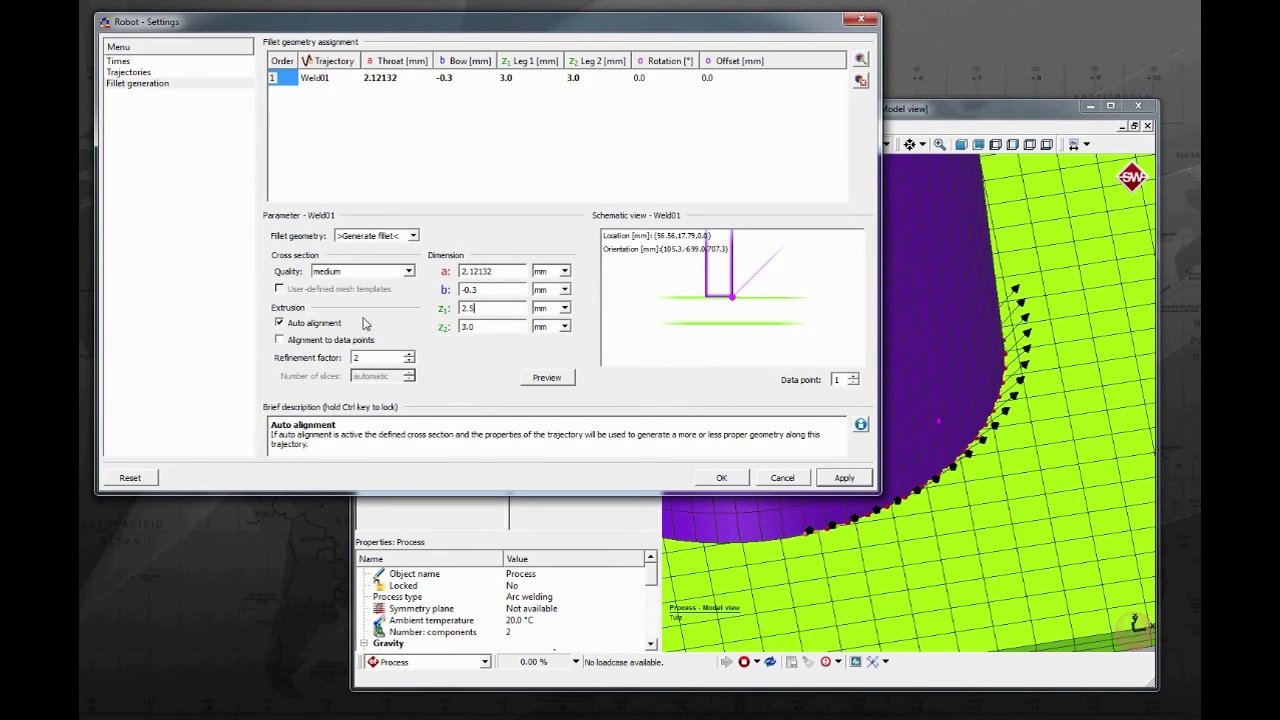
key("Tab")
type("2.5")
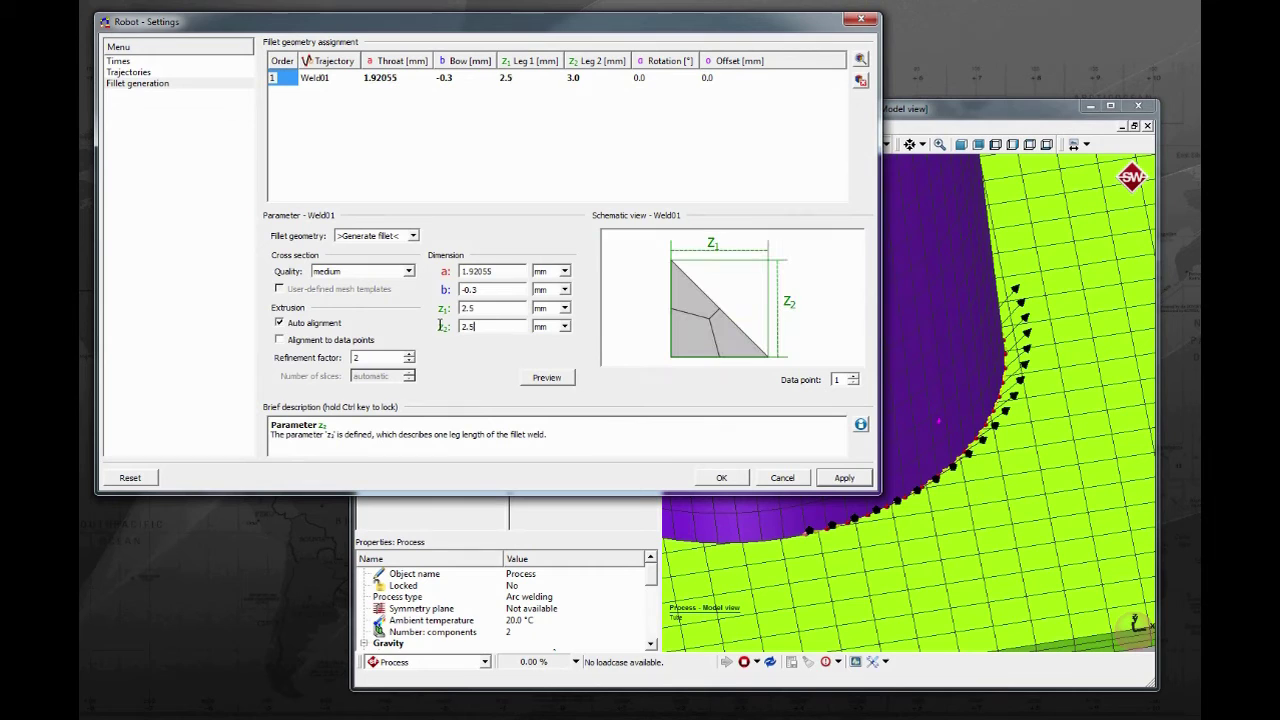
left_click(826, 479)
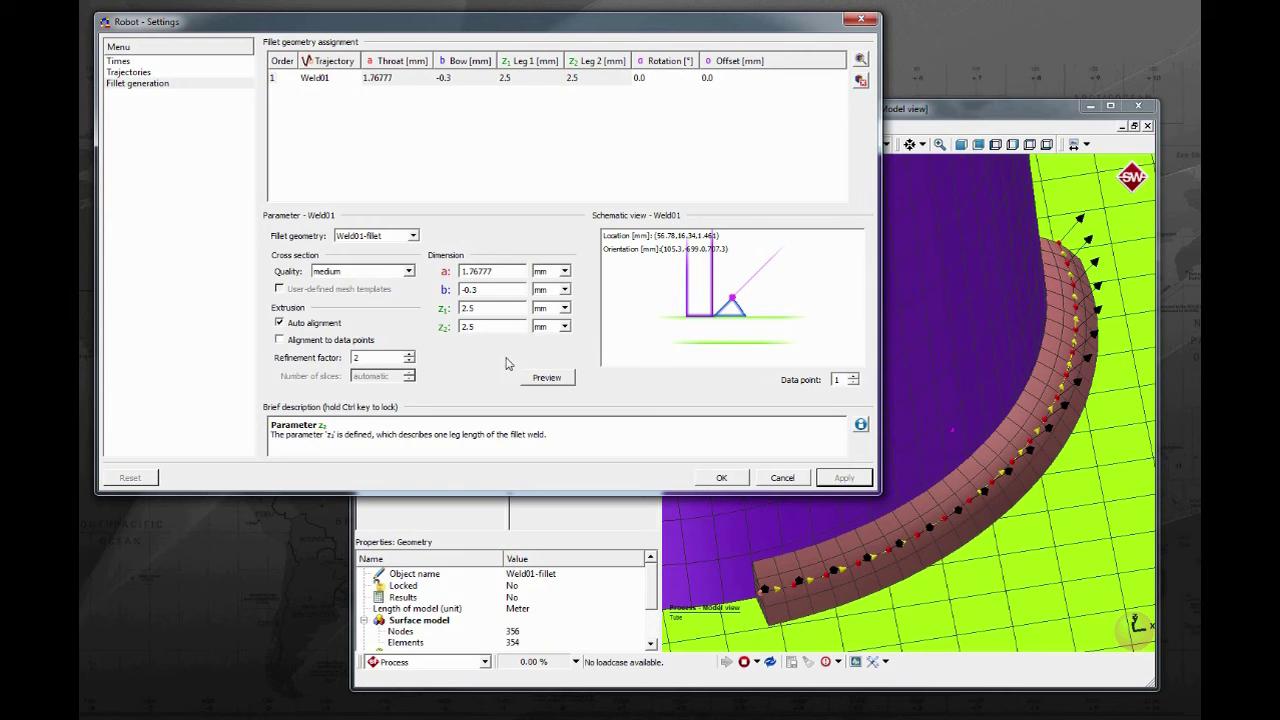
On Weld01's welding times page, set the lead time to 0.1 s.
left_click(157, 73)
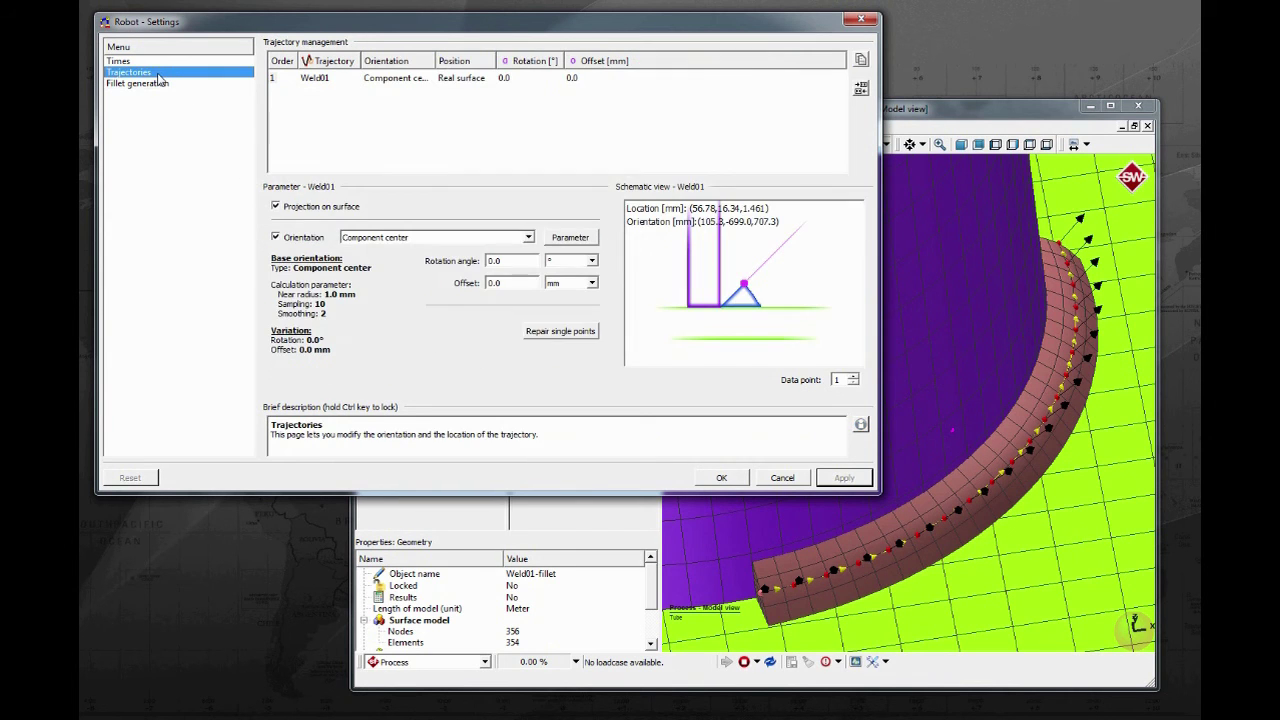
left_click(156, 62)
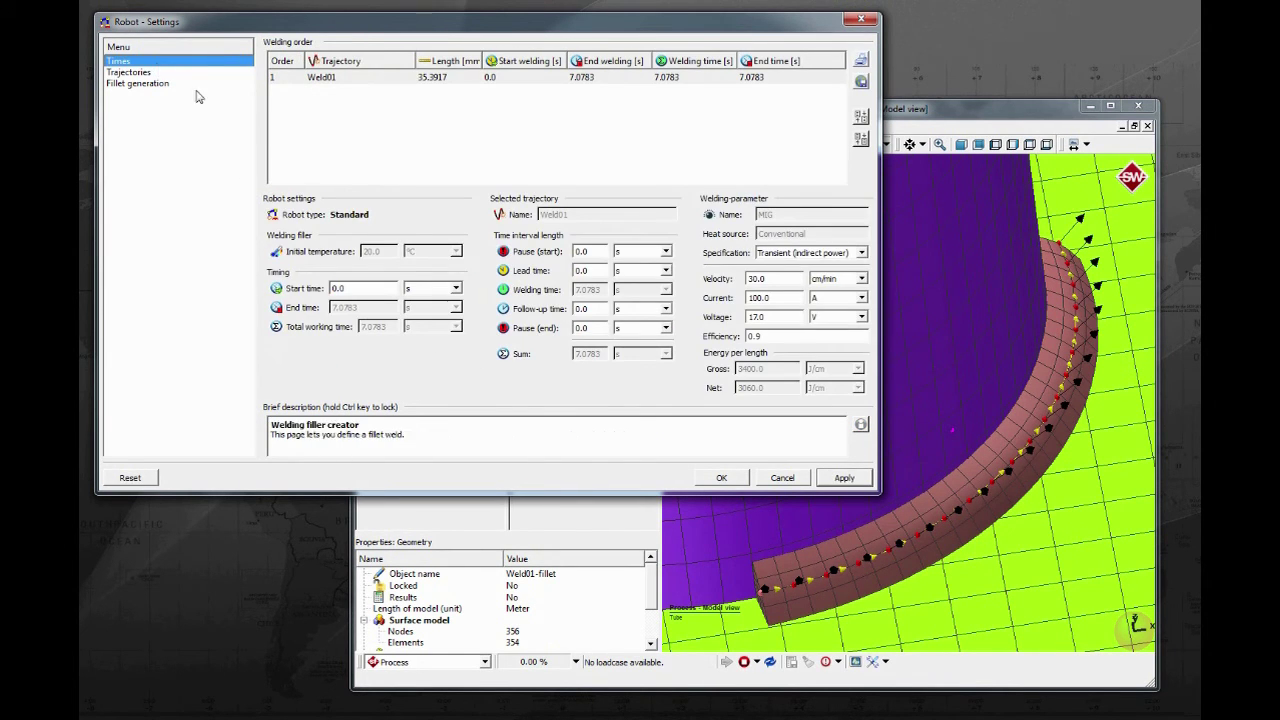
left_click(589, 270)
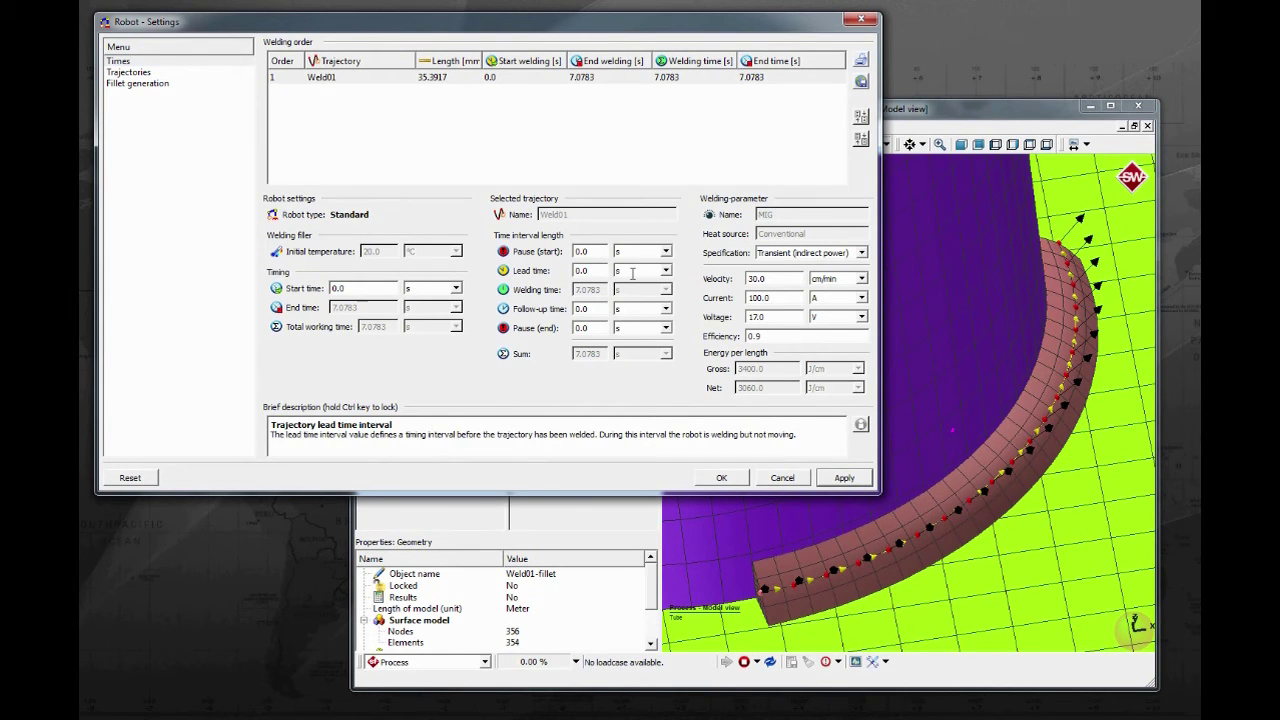
key("BackSpace")
type("2")
key("BackSpace")
type("1")
Set the start pause to 0.2 s, follow-up to 0.1 s and end pause to 0.2 s.
left_click(603, 251)
key("BackSpace")
type("2")
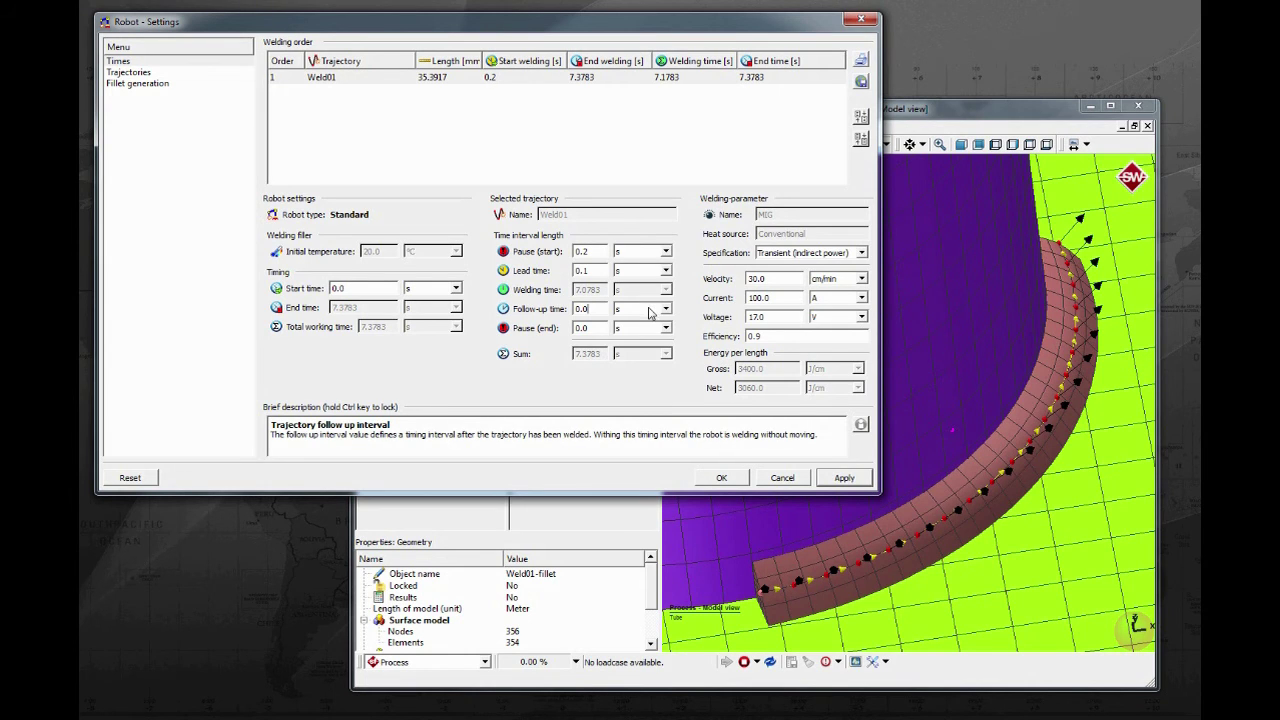
key("BackSpace")
type("1")
left_click(605, 327)
key("BackSpace")
type("2")
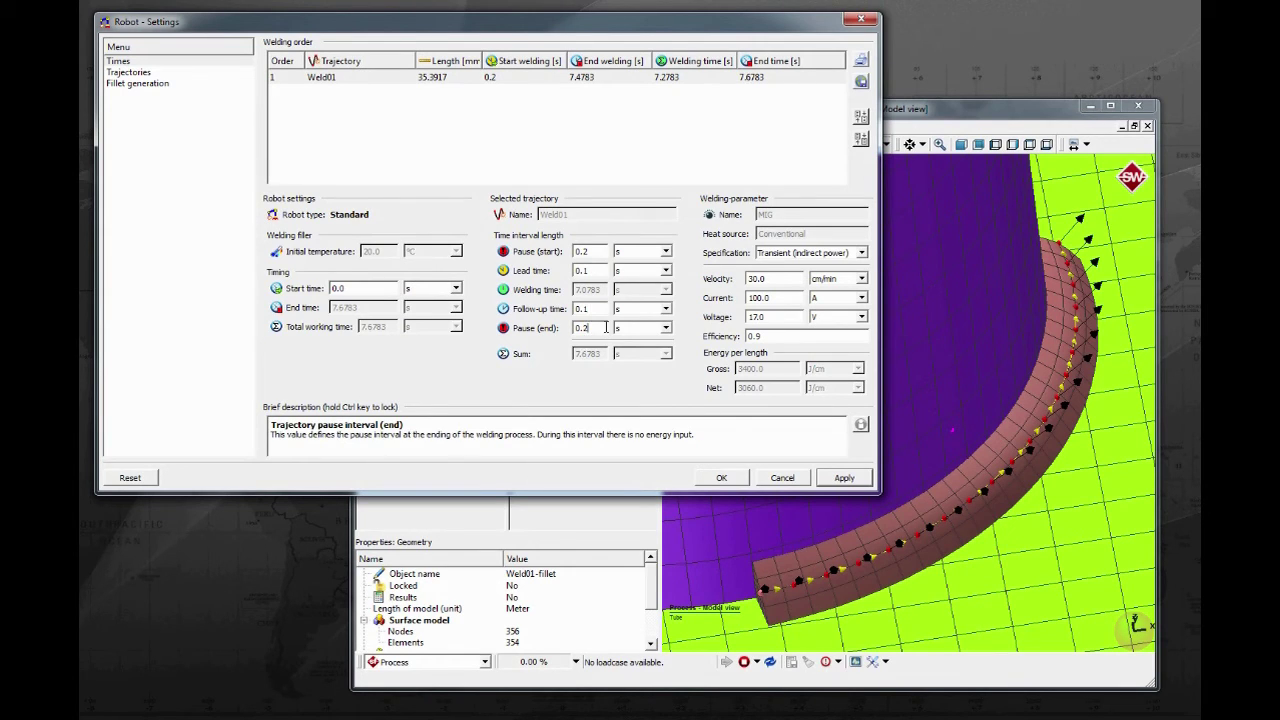
Apply the timing, adopt the 7.6783 s robot end time as the analysis end time, and close the robot settings.
left_click(843, 478)
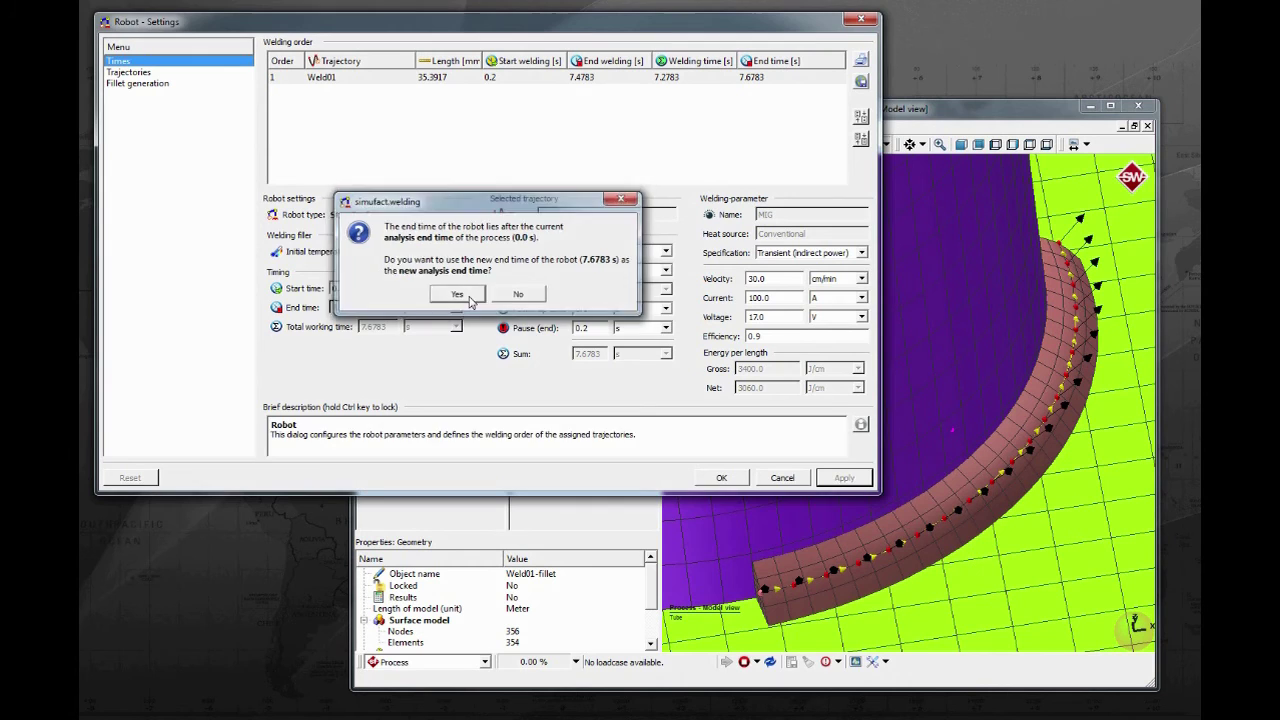
left_click(469, 299)
left_click(178, 73)
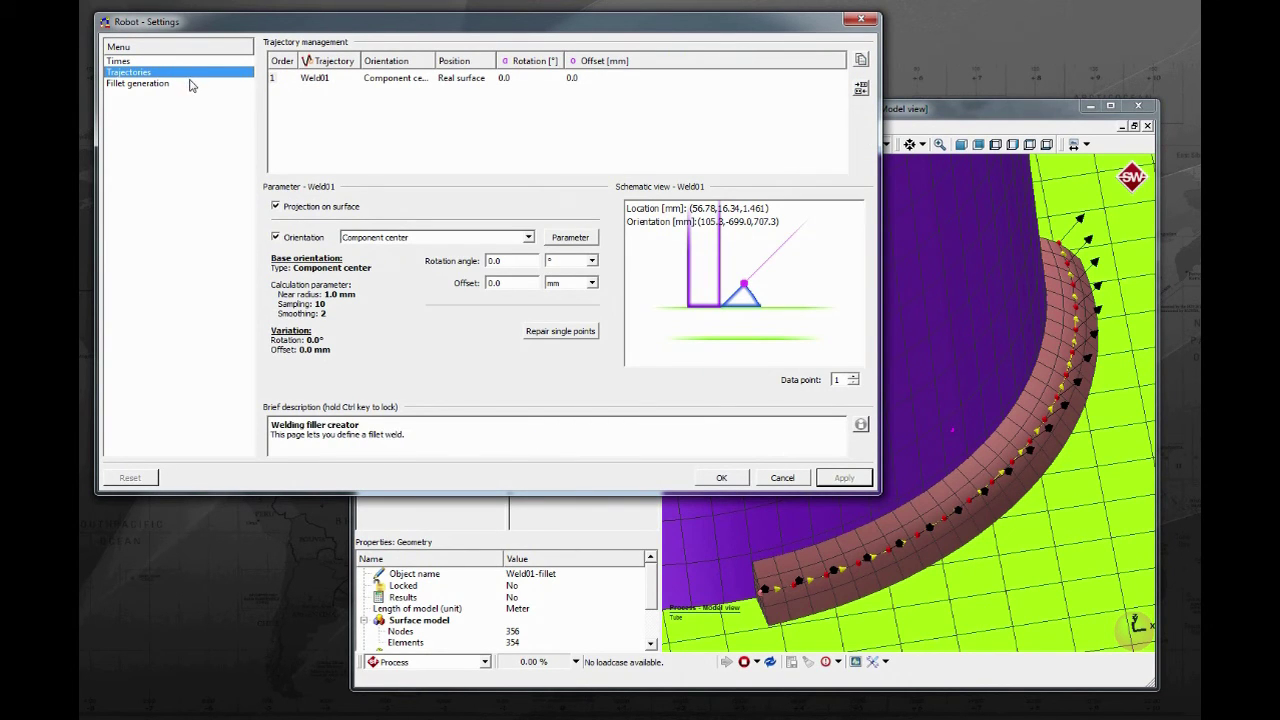
left_click(192, 85)
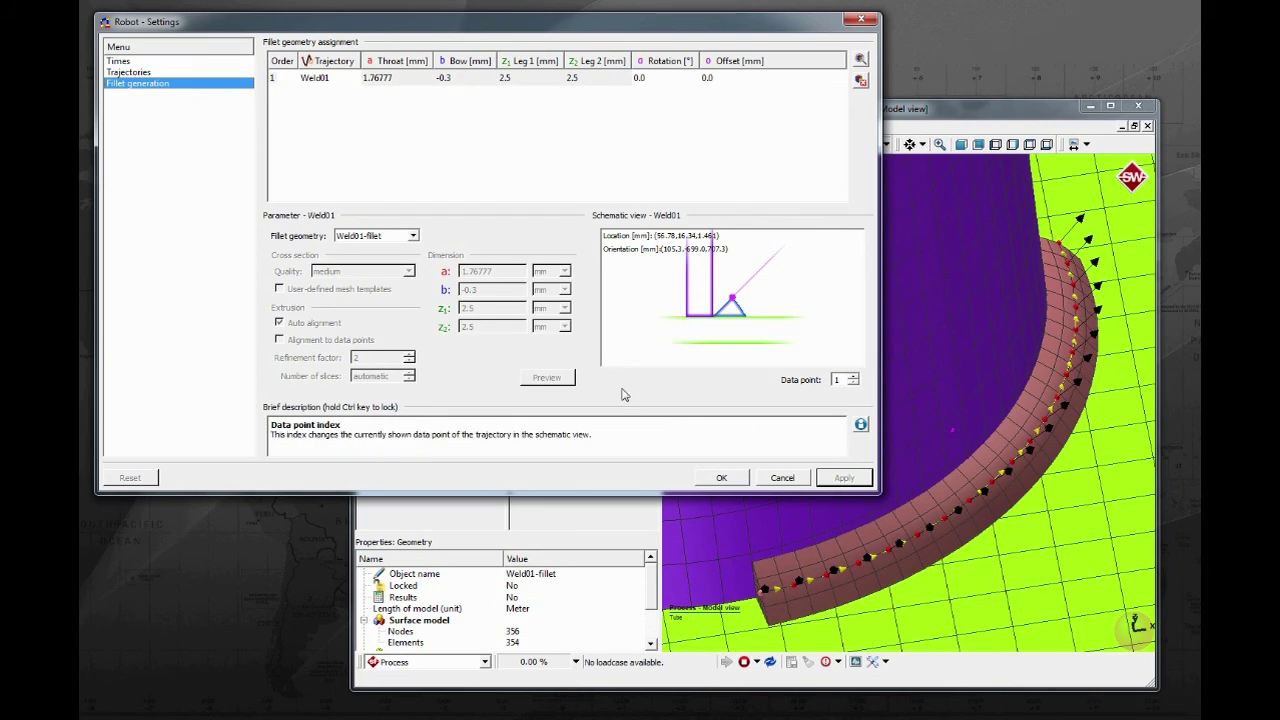
left_click(709, 479)
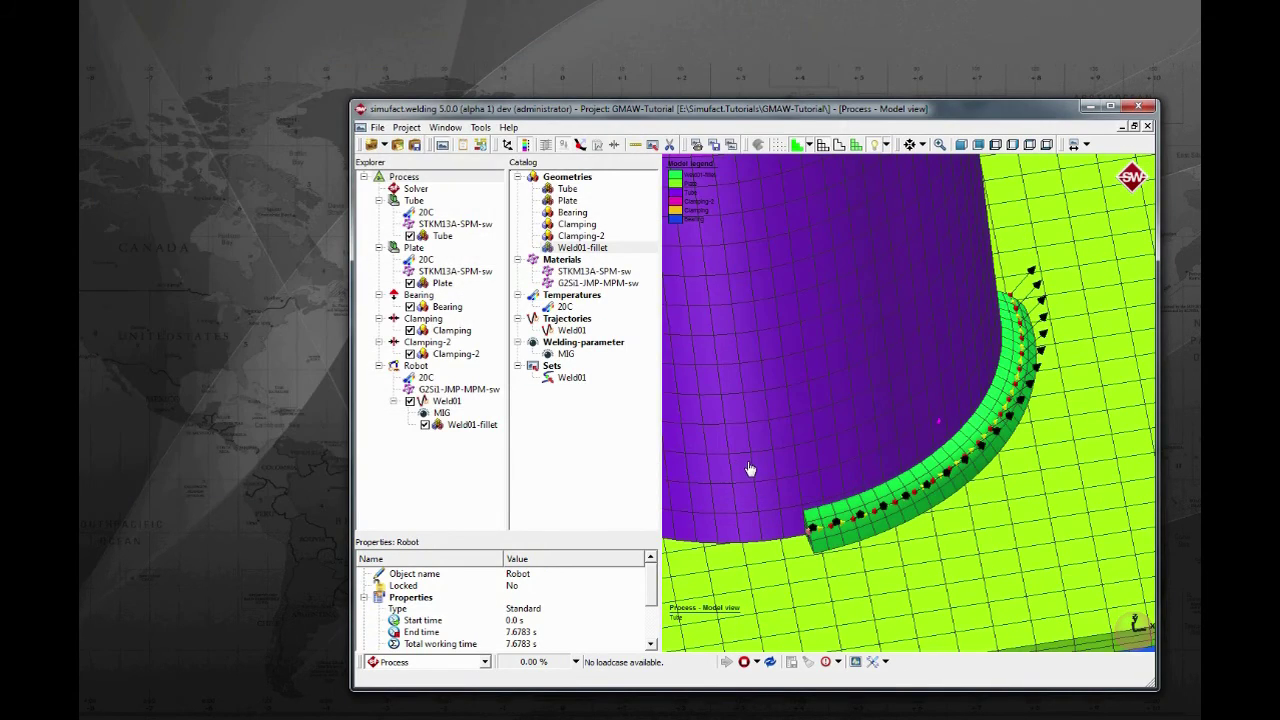
Enable solver parallelization with 3 domains using the Vector method along the X axis.
left_click_drag(749, 469, 780, 442)
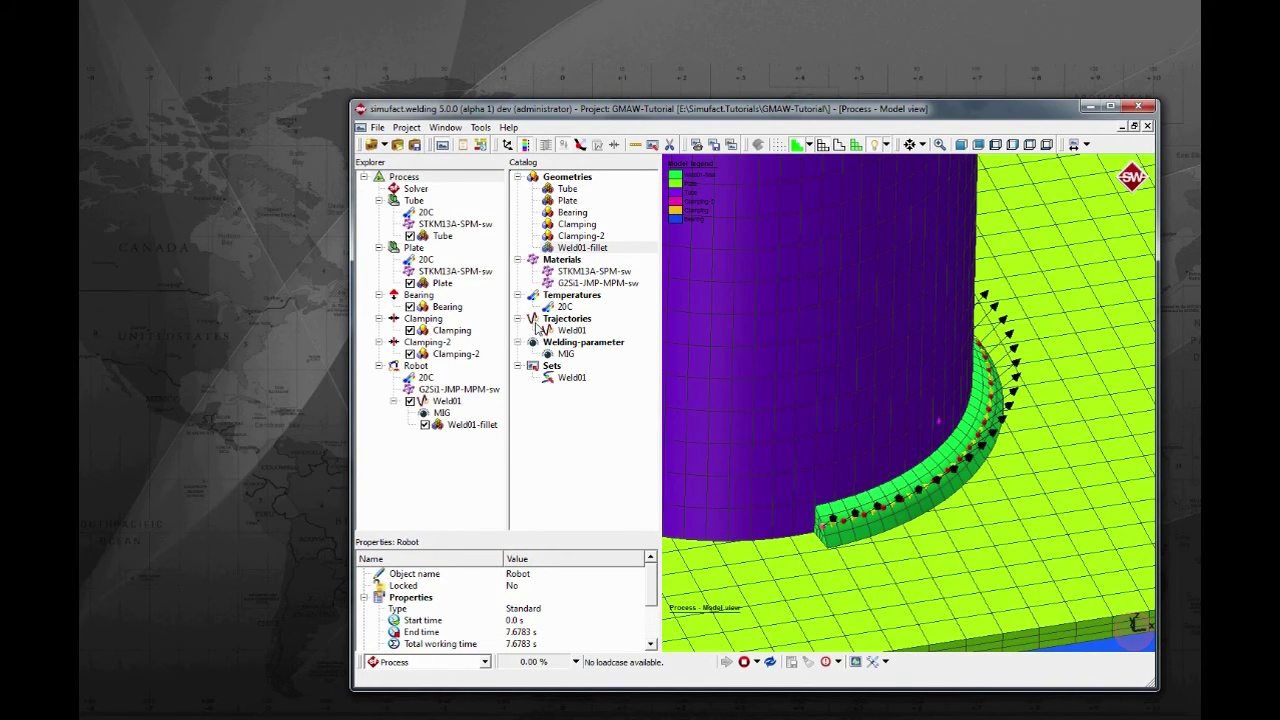
left_click(418, 190)
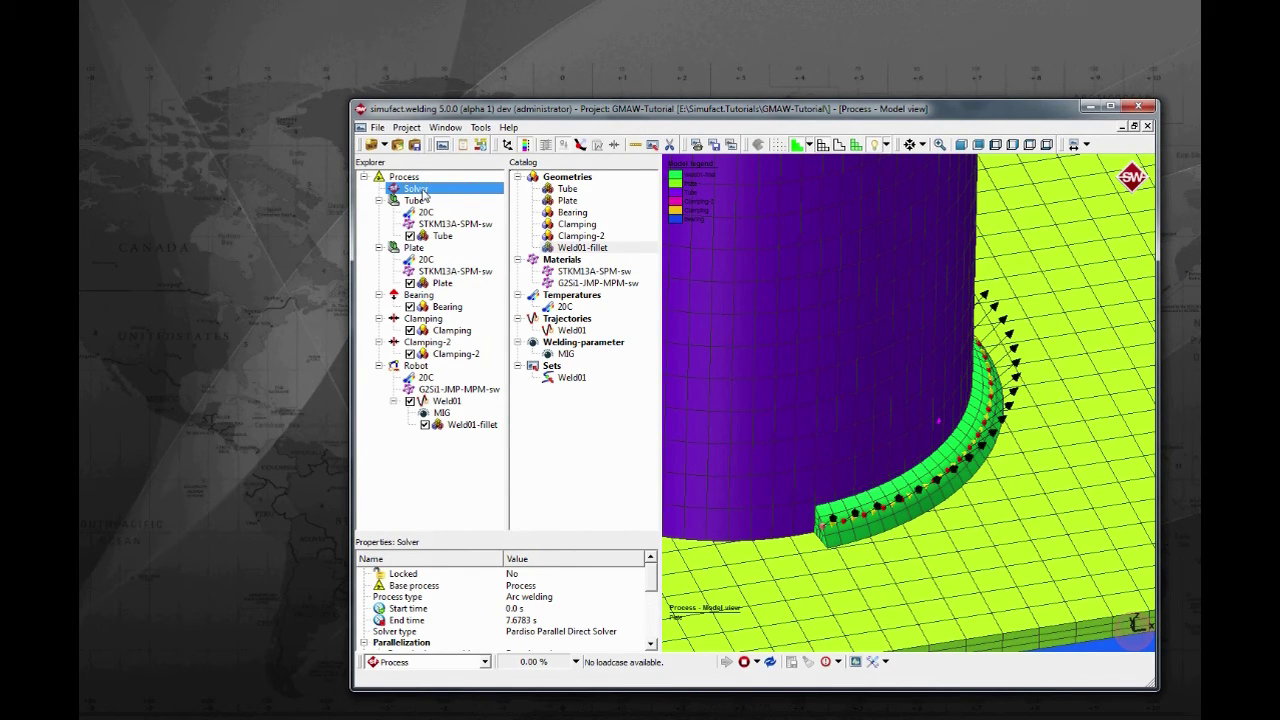
double_click(425, 190)
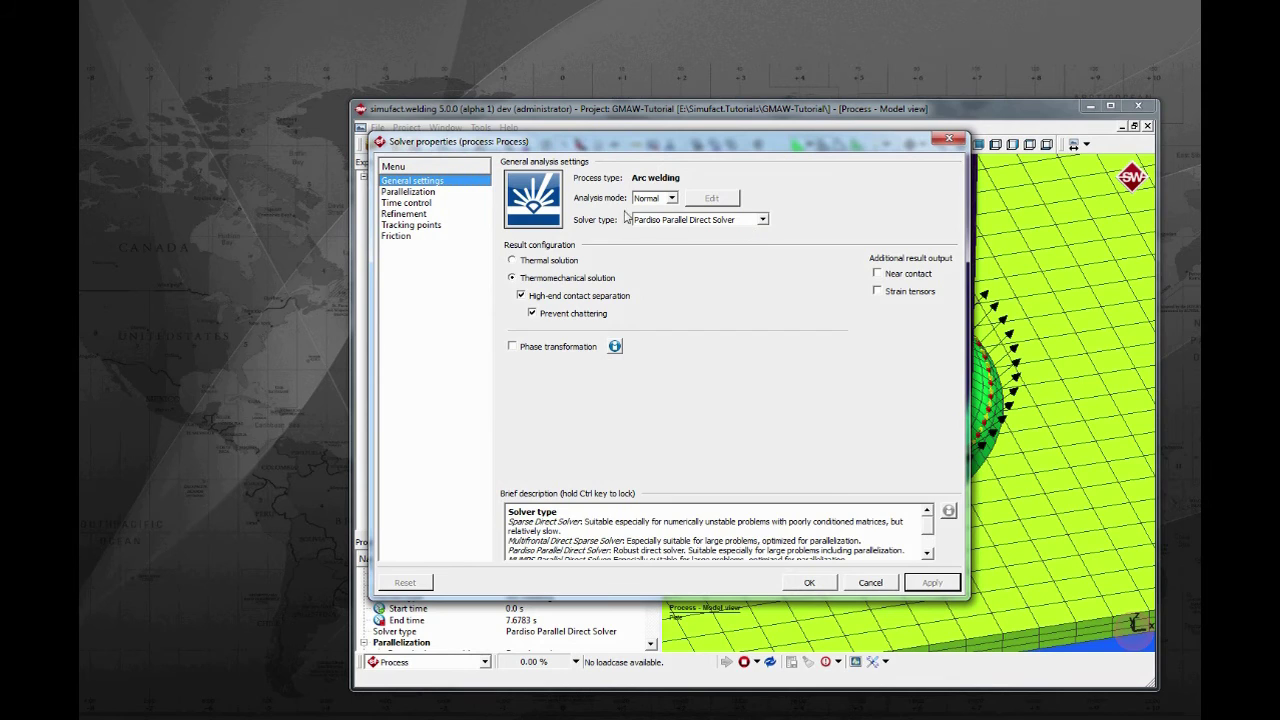
left_click(410, 191)
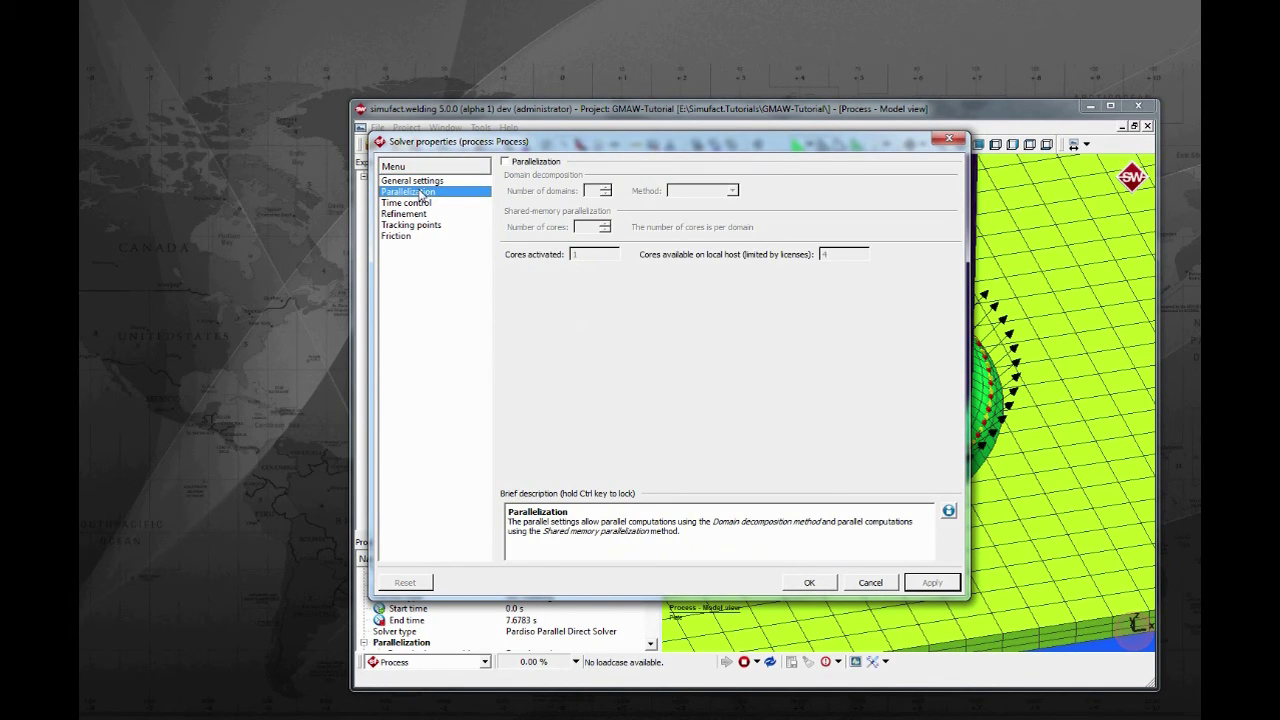
left_click(522, 164)
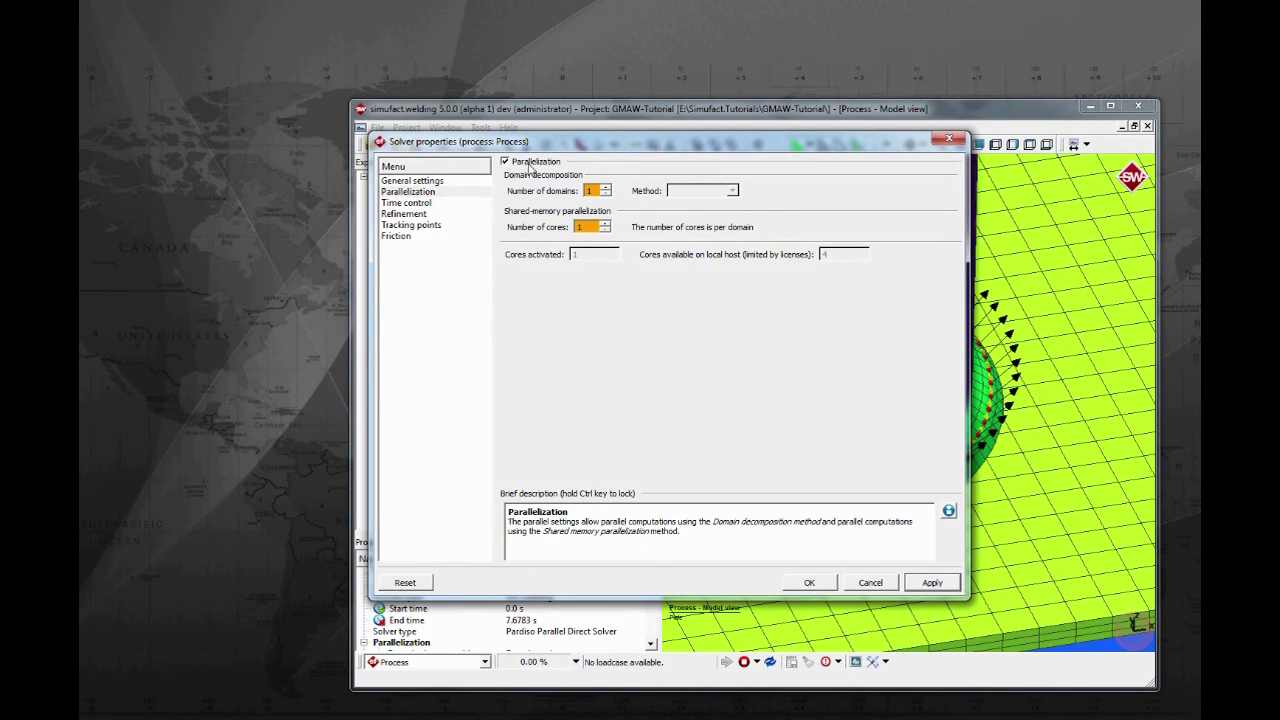
left_click(605, 187)
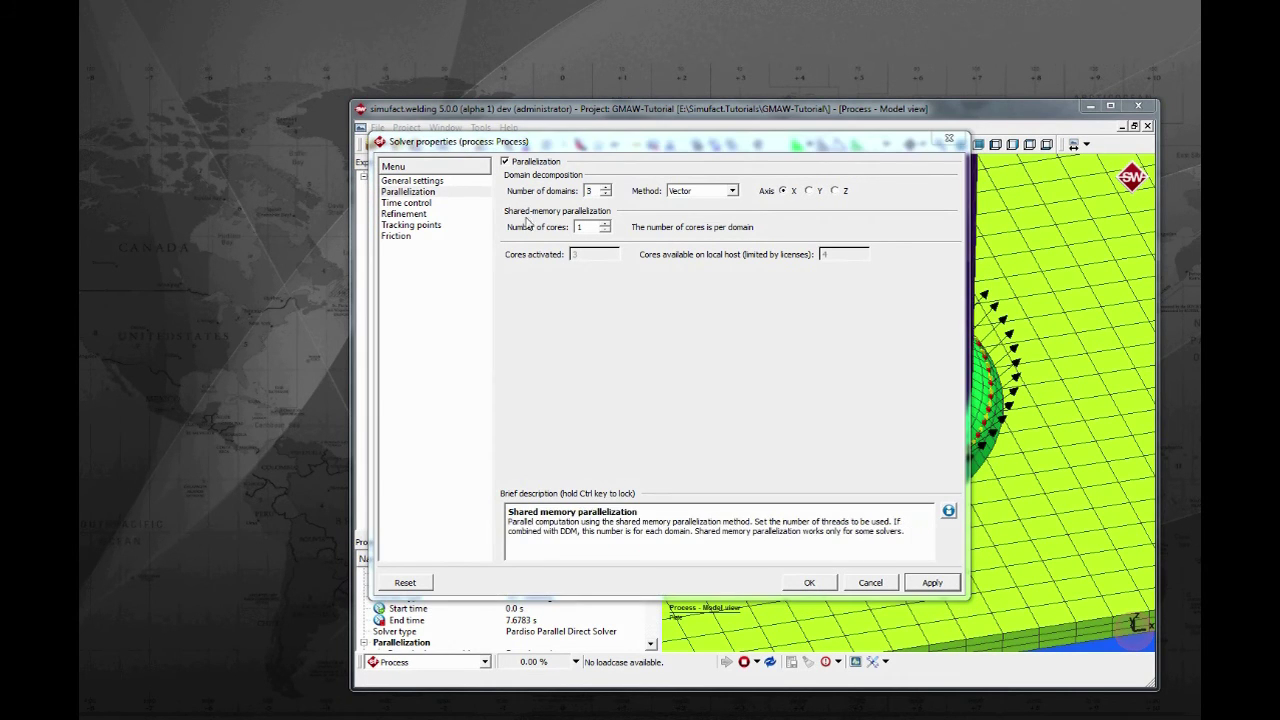
Set the solver's analysis end time to 30 s.
left_click(464, 206)
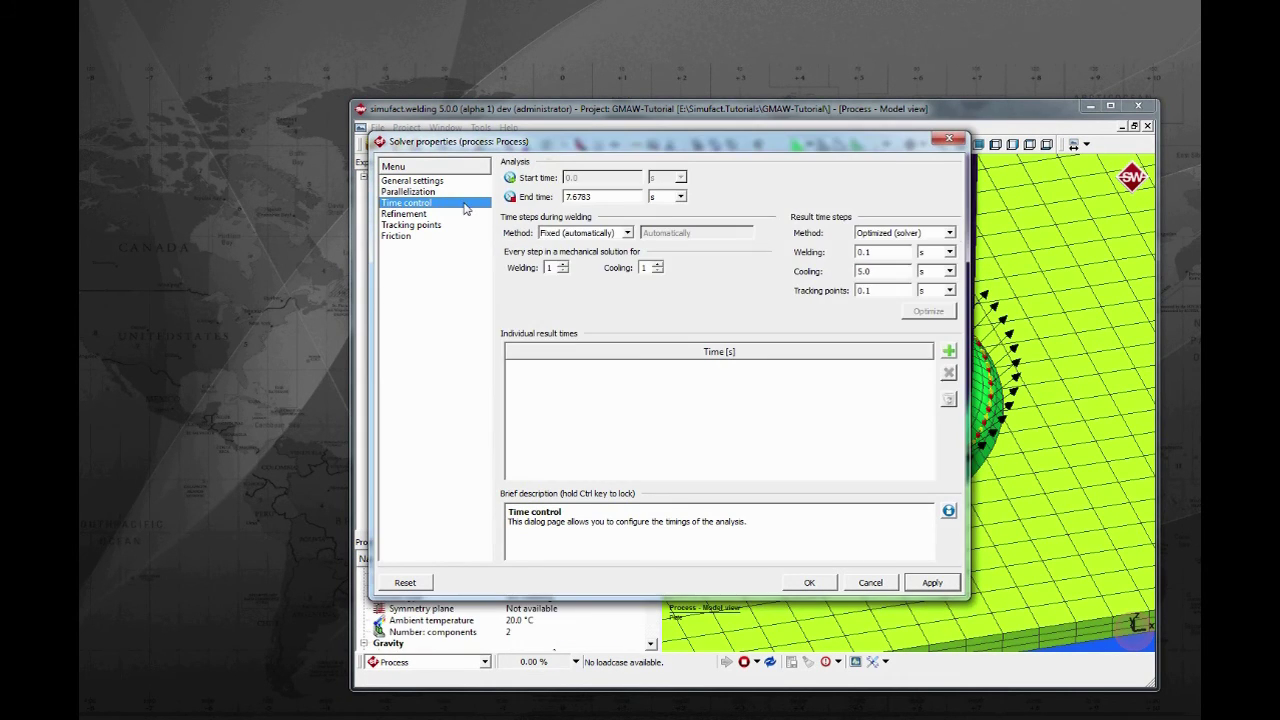
left_click(596, 197)
type("30")
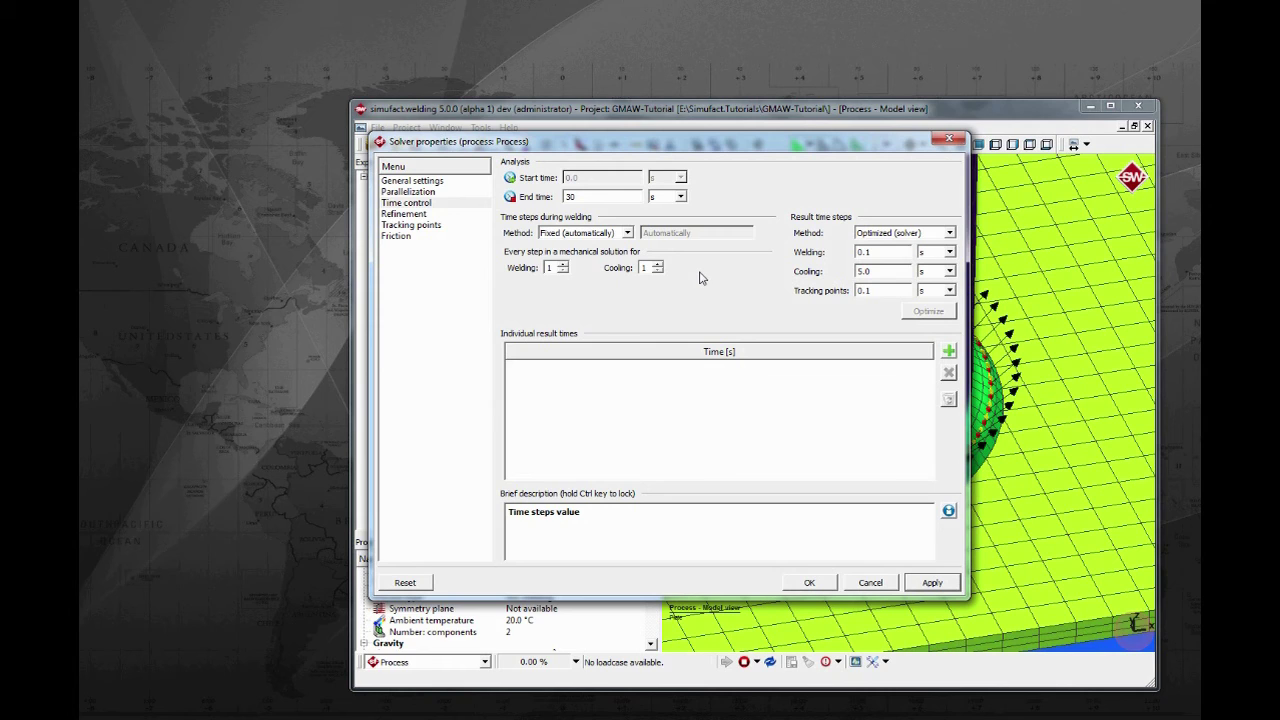
Review the Refinement, Tracking points and Friction settings, then accept the solver properties.
left_click(463, 215)
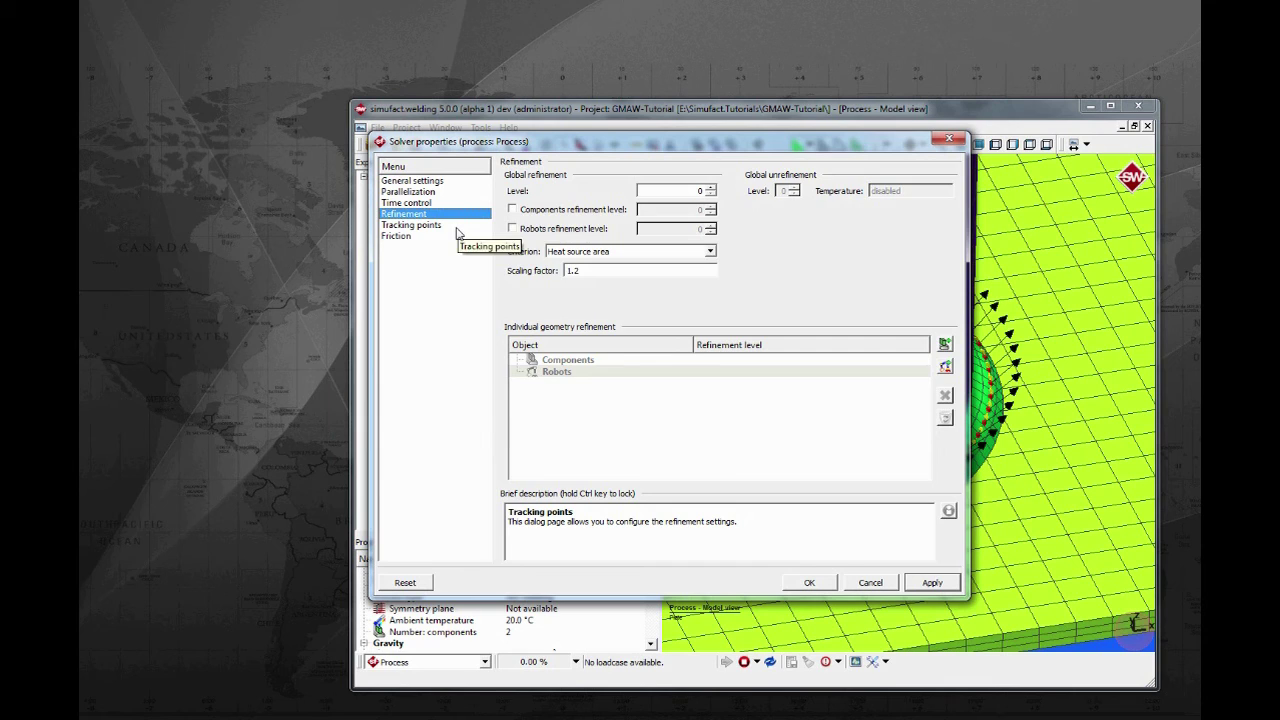
left_click(457, 229)
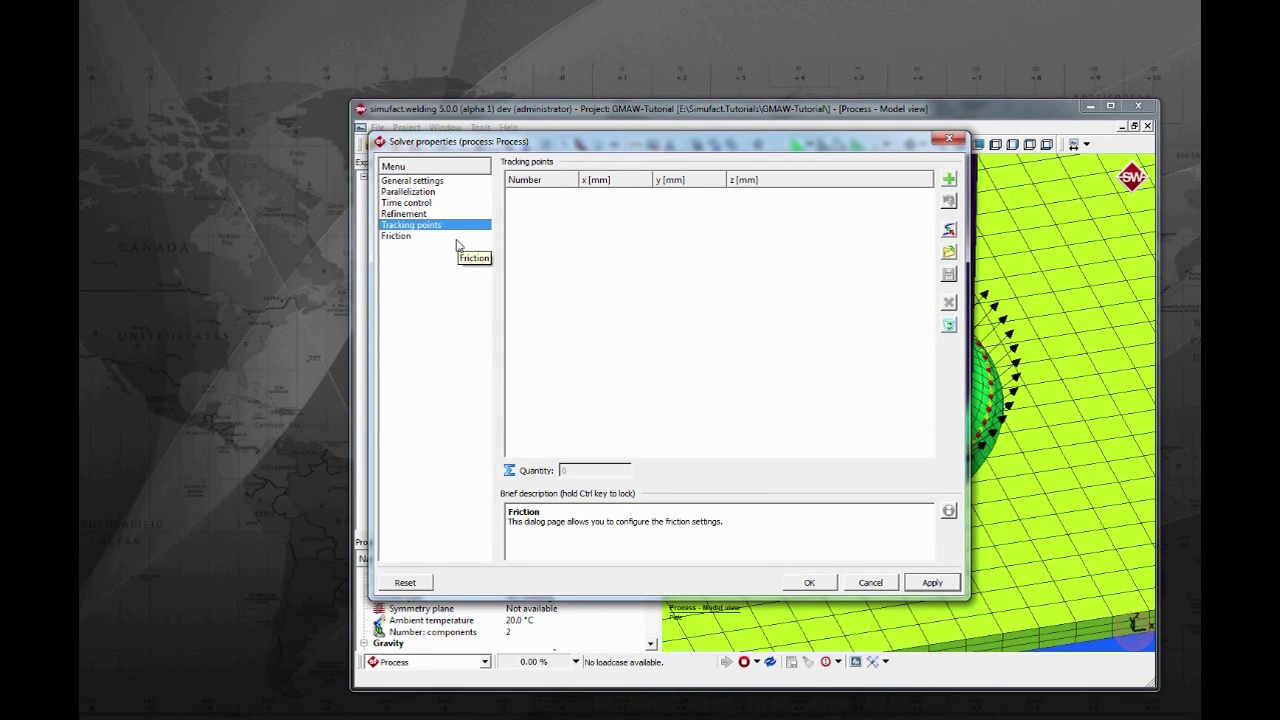
left_click(457, 240)
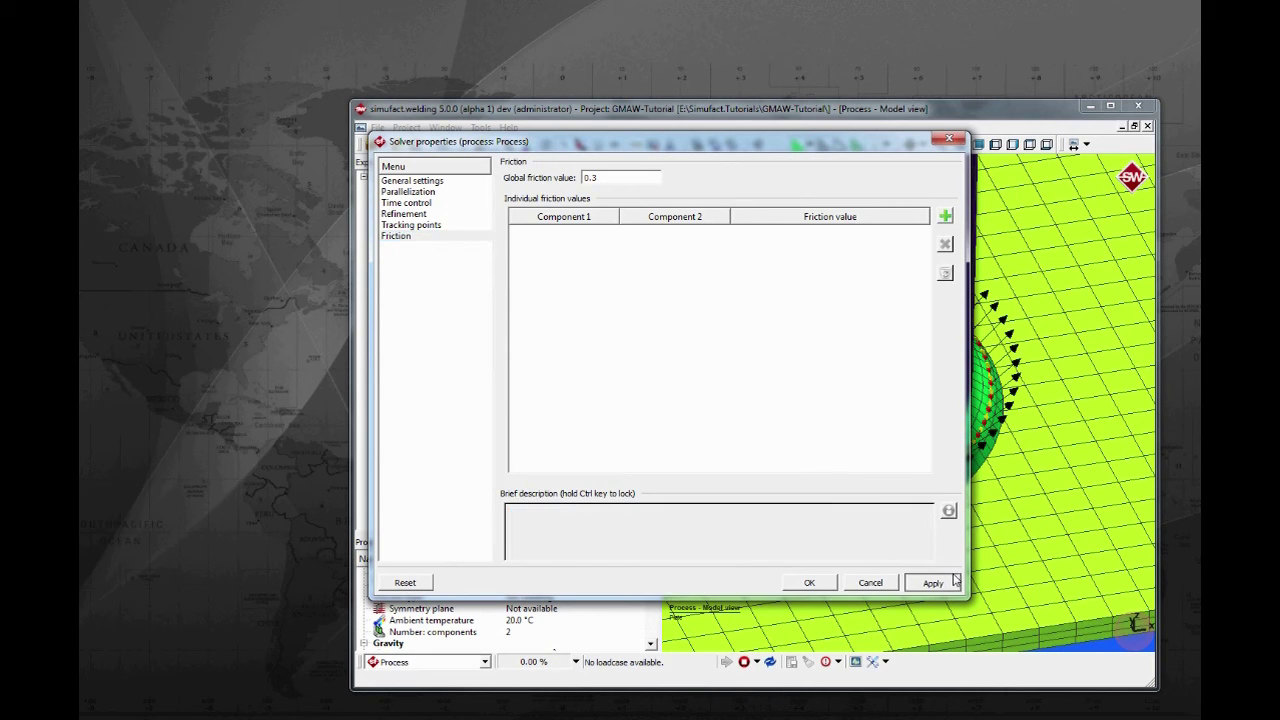
left_click(812, 584)
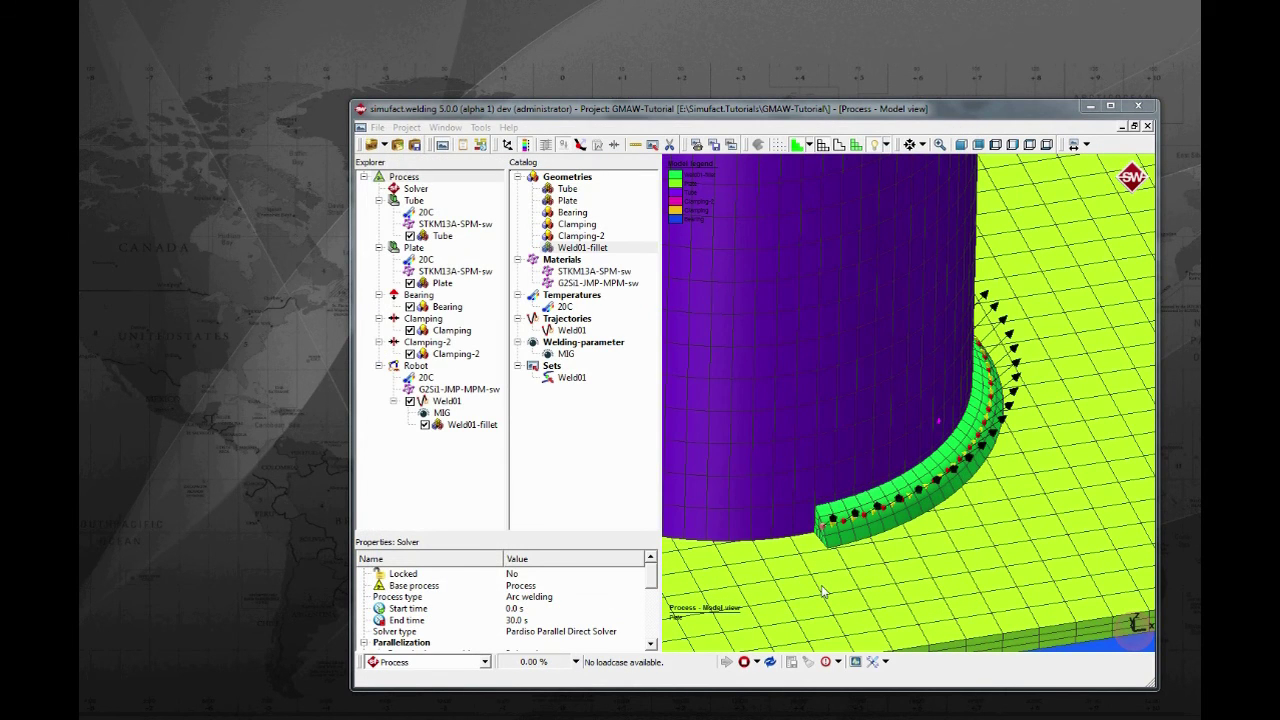
Rename the process to GMAW-welding.
left_click(770, 662)
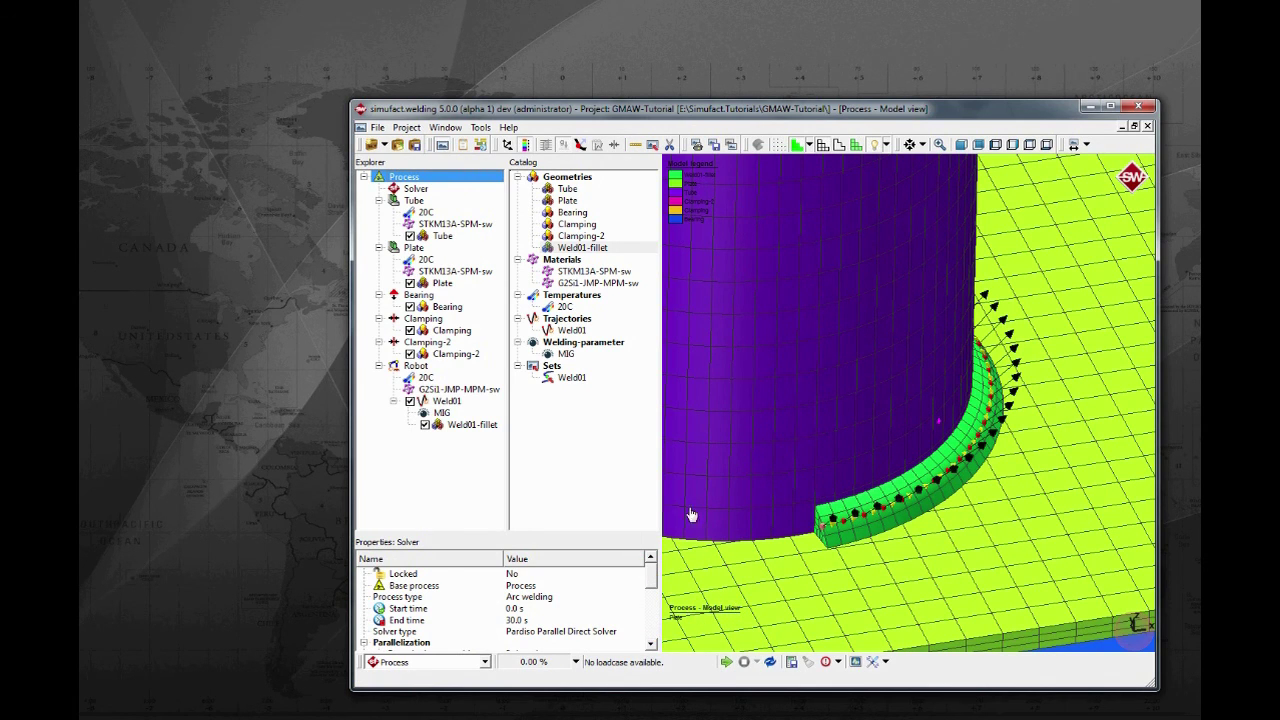
right_click(409, 185)
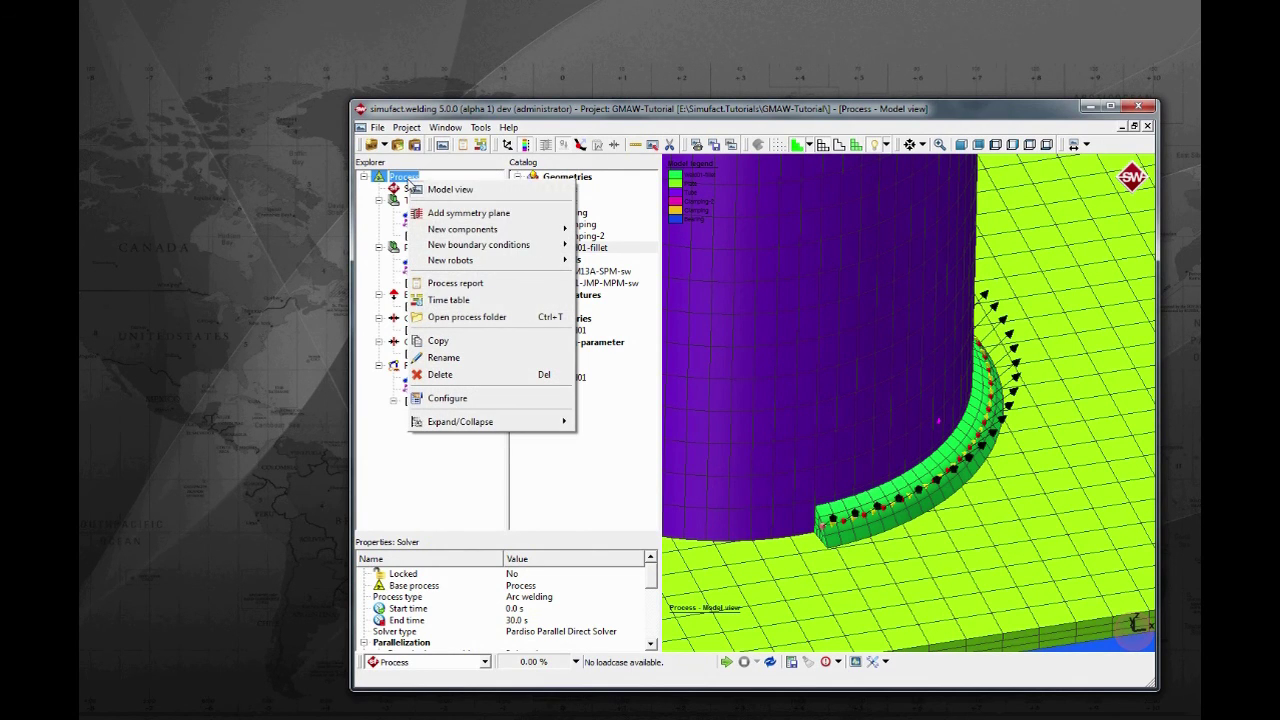
left_click(521, 357)
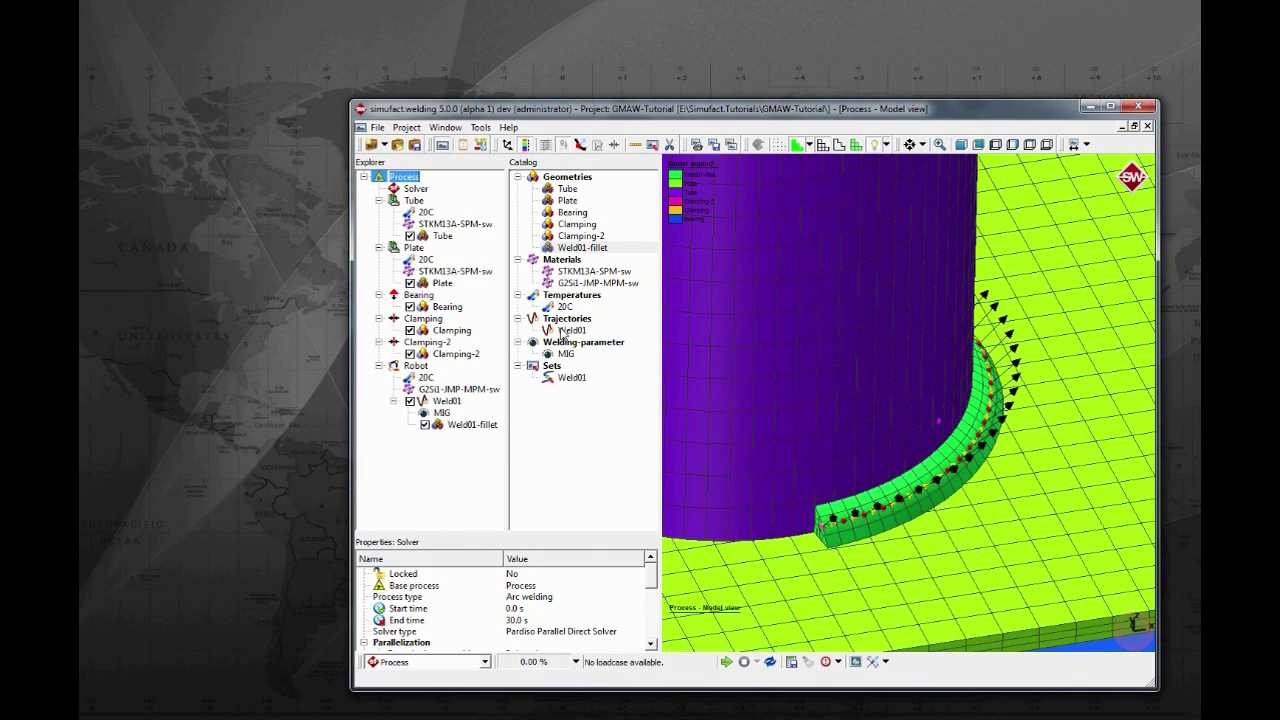
type("GMAW")
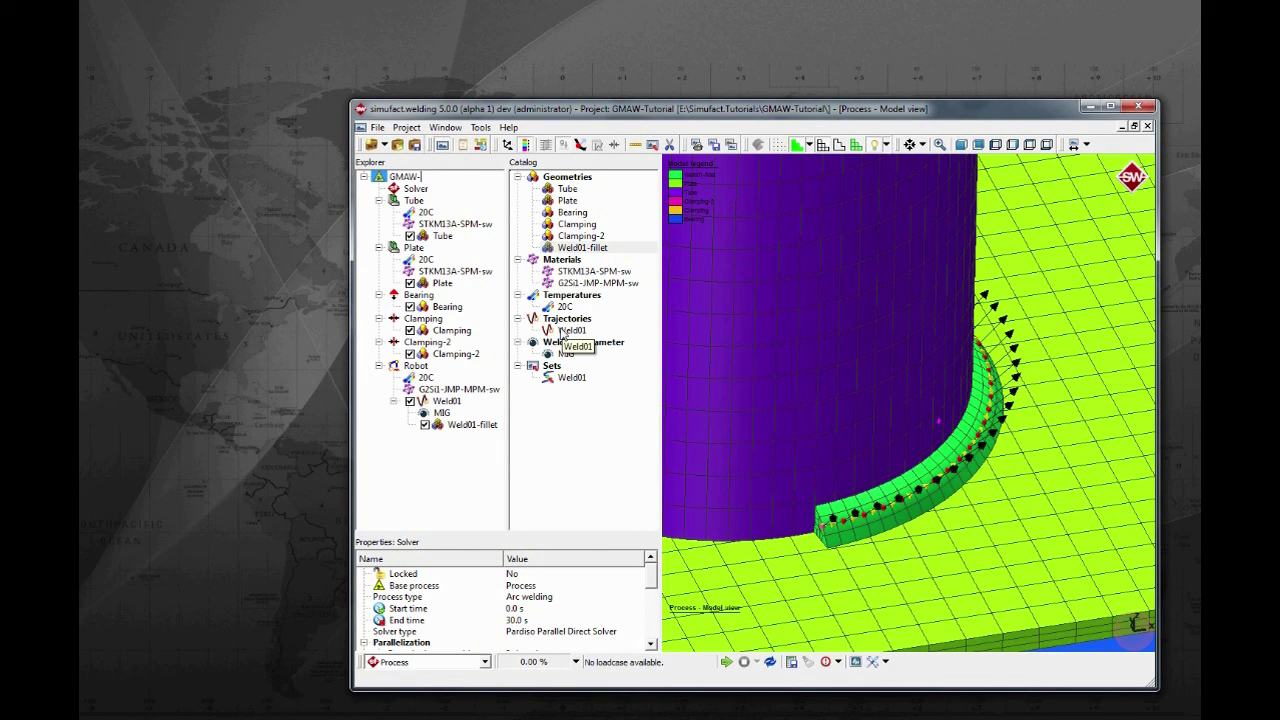
type("-welding")
key("Return")
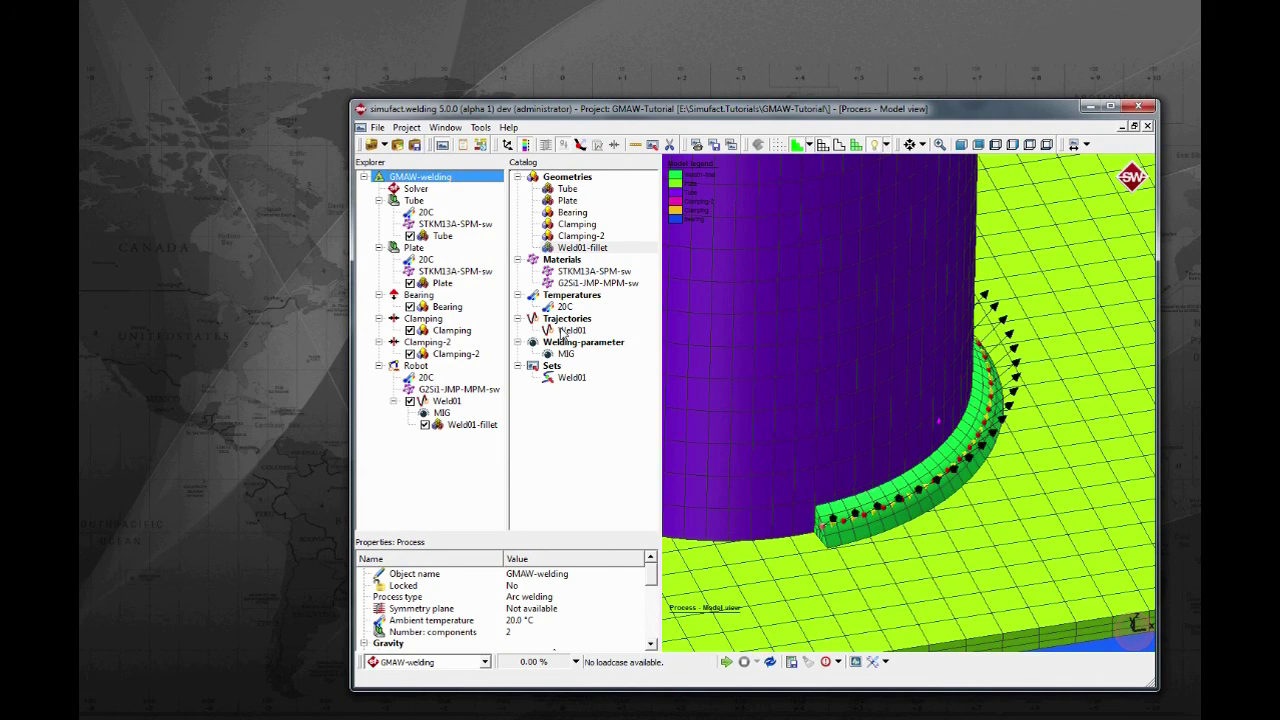
Save the project and start the welding analysis.
left_click(414, 145)
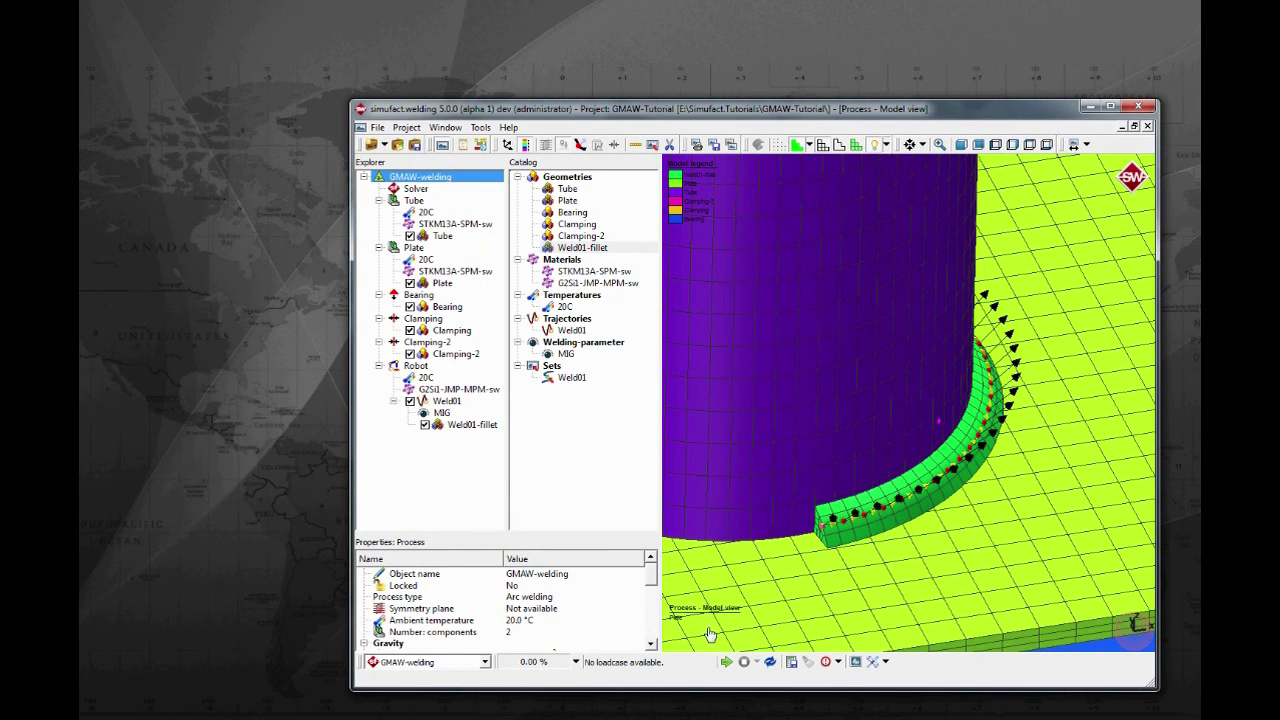
left_click(728, 662)
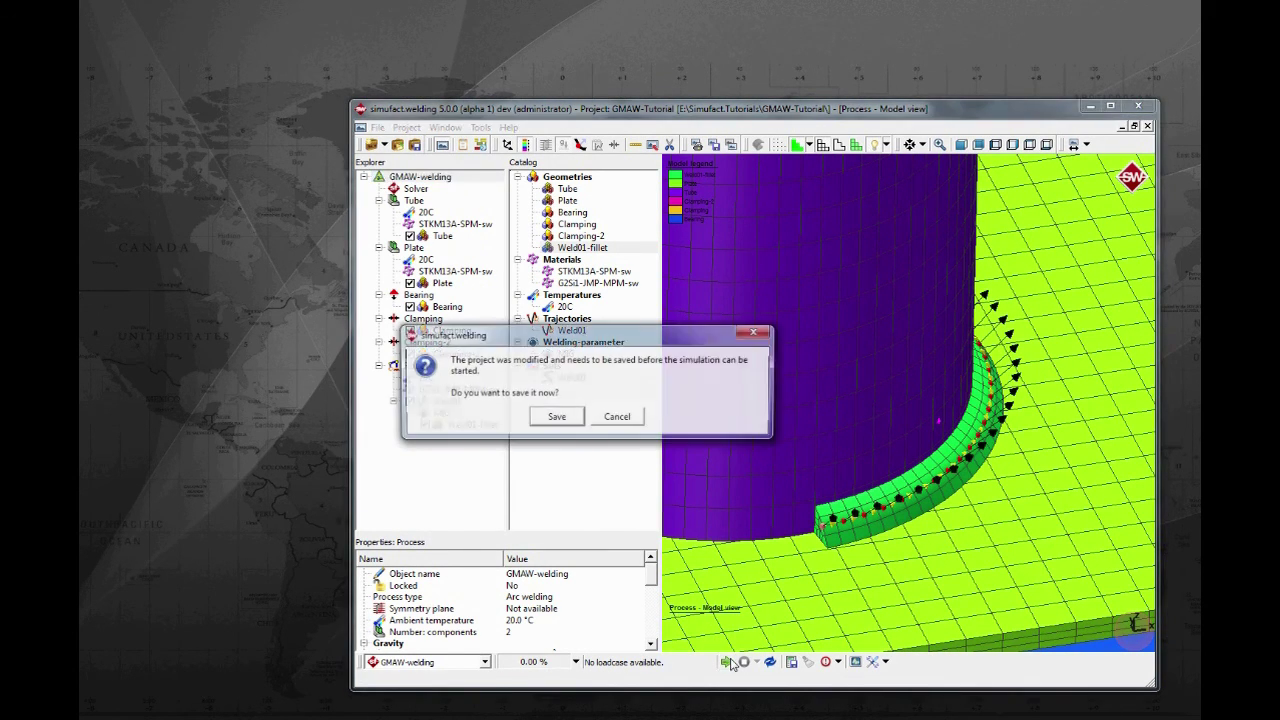
left_click(576, 420)
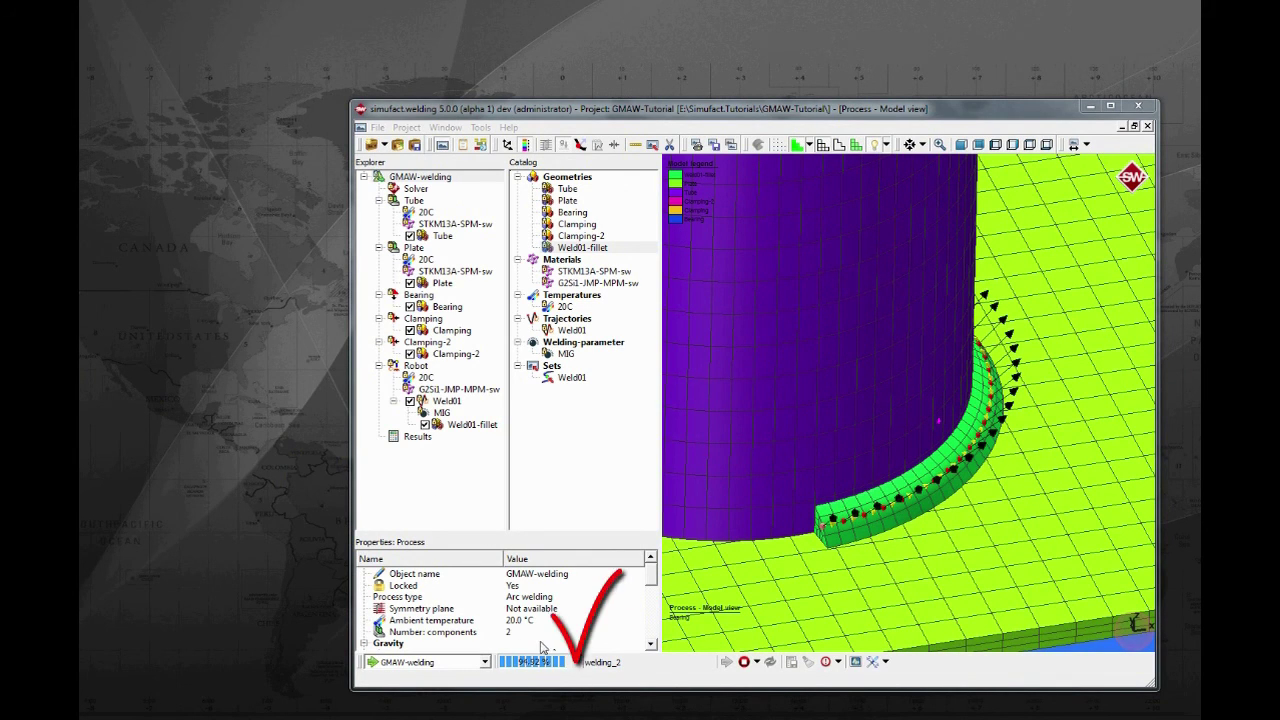
Open the results in a maximized 3-D view and play the temperature animation.
double_click(417, 437)
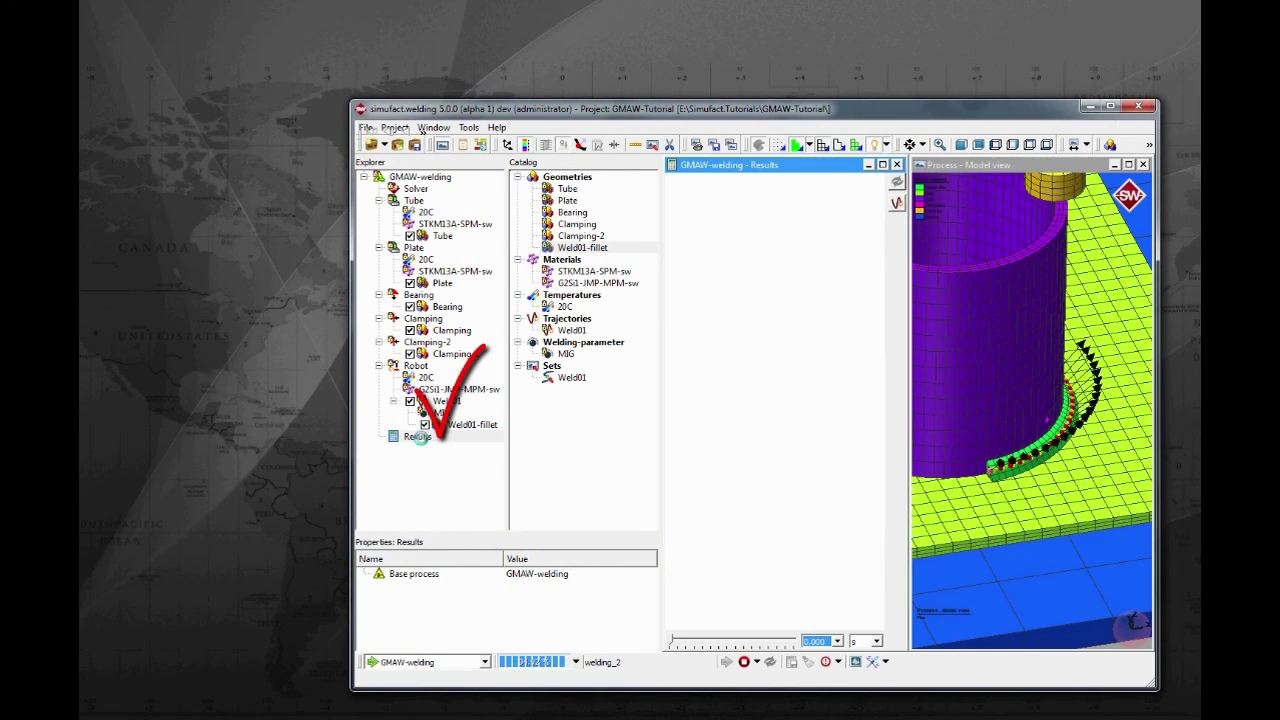
left_click(1051, 297)
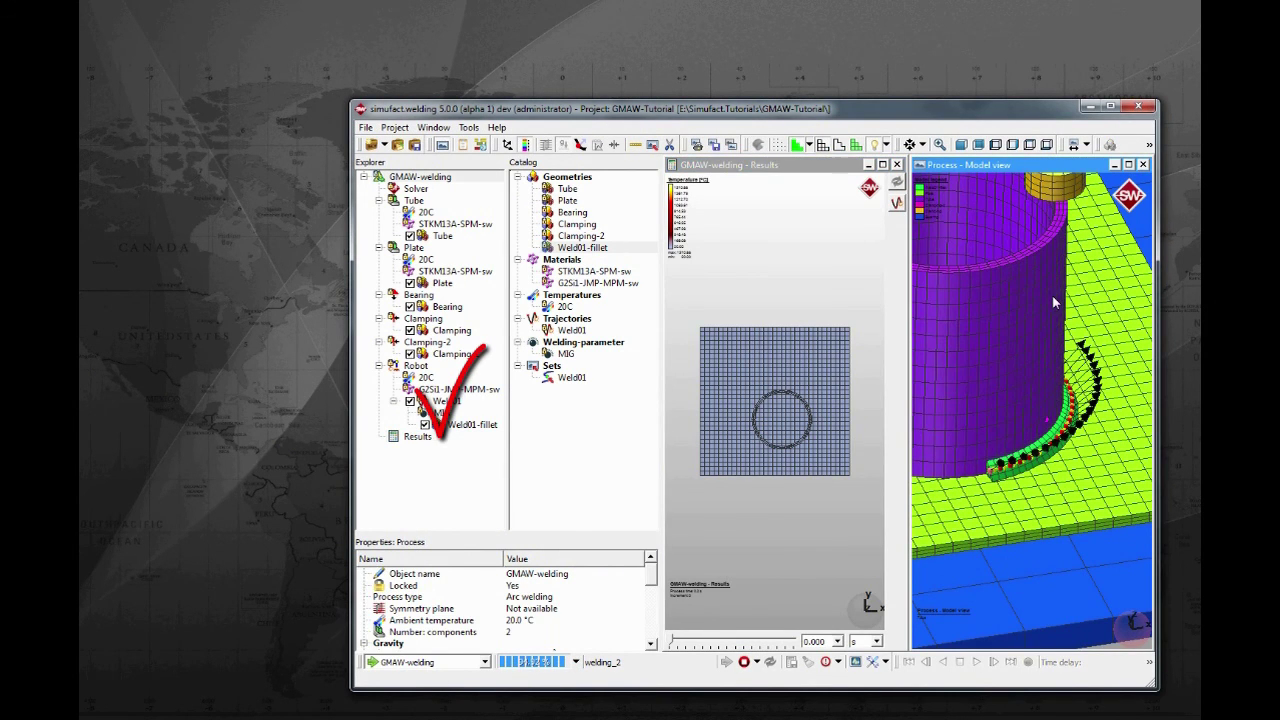
left_click(1075, 145)
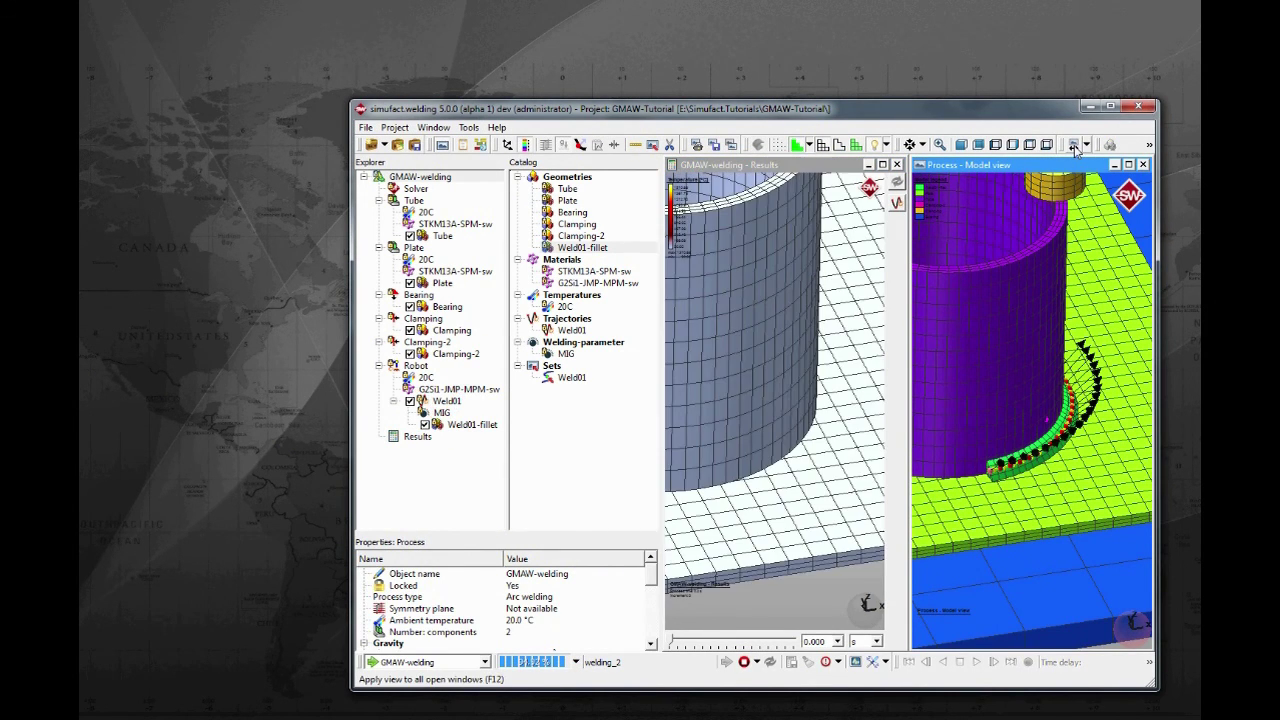
left_click(882, 164)
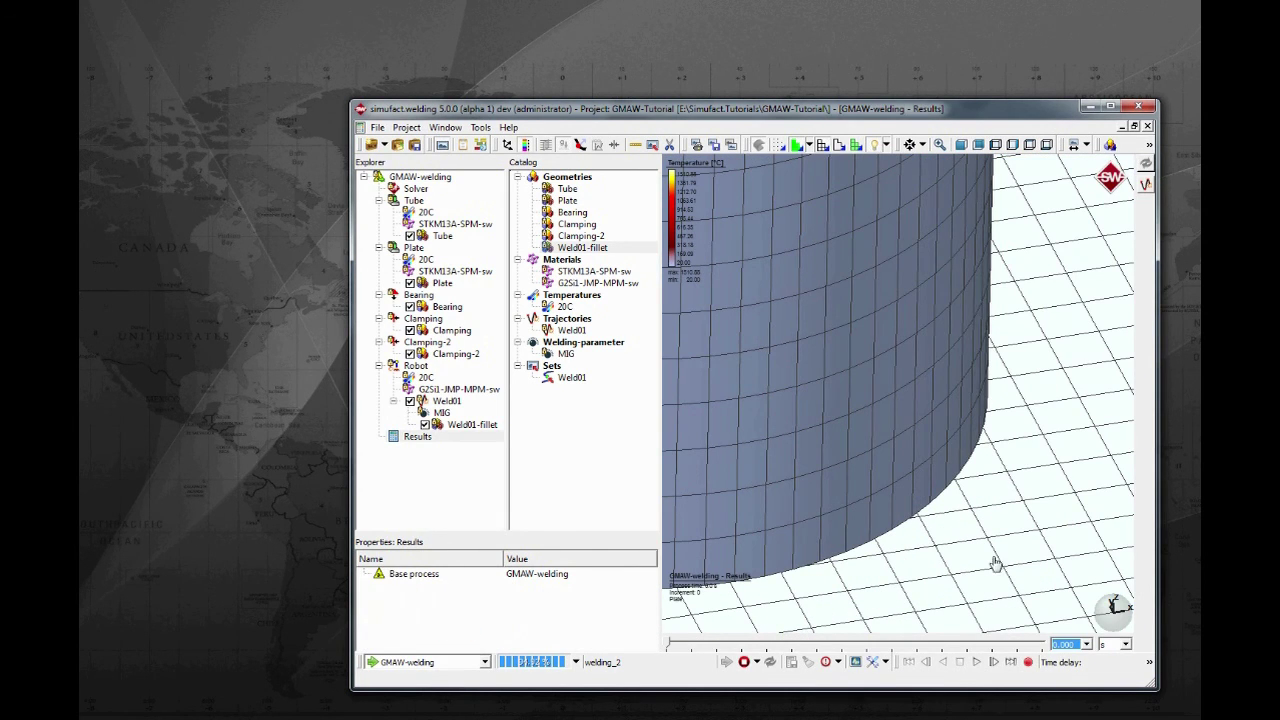
left_click(976, 662)
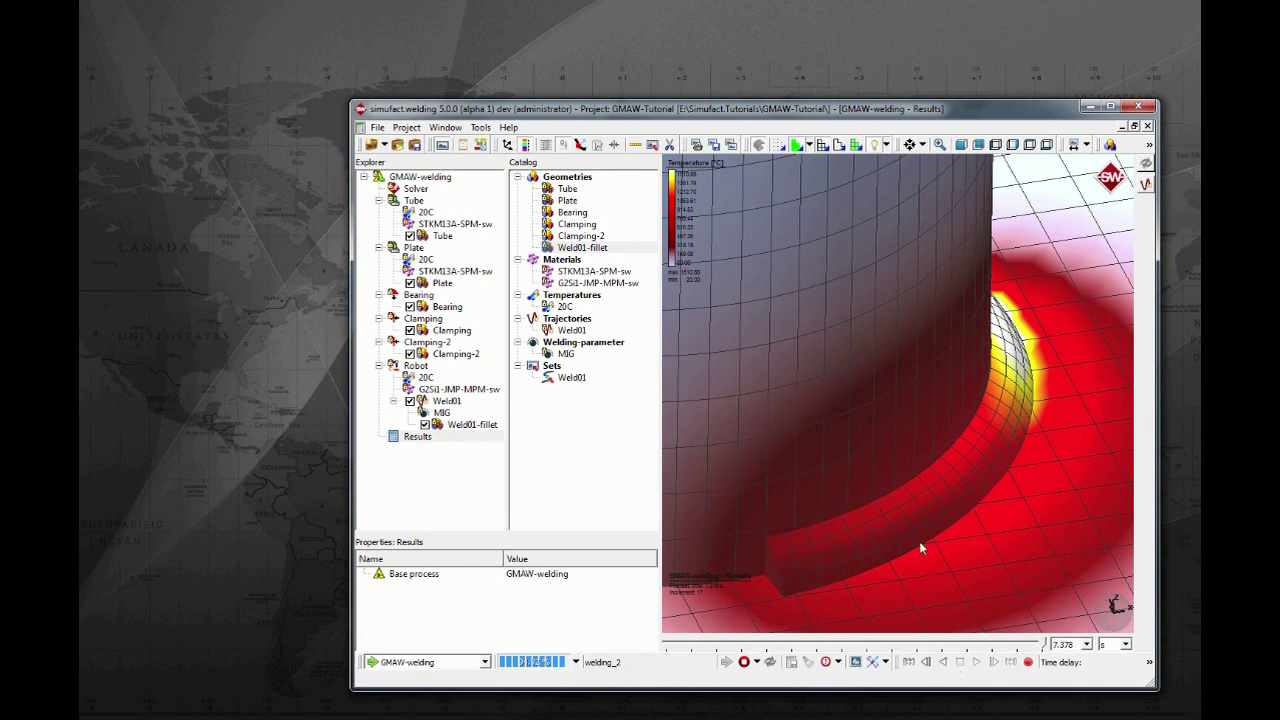
Orbit to a more top-down angle and display total distortion.
scroll(919, 541, "down", 3)
left_click_drag(957, 538, 855, 543)
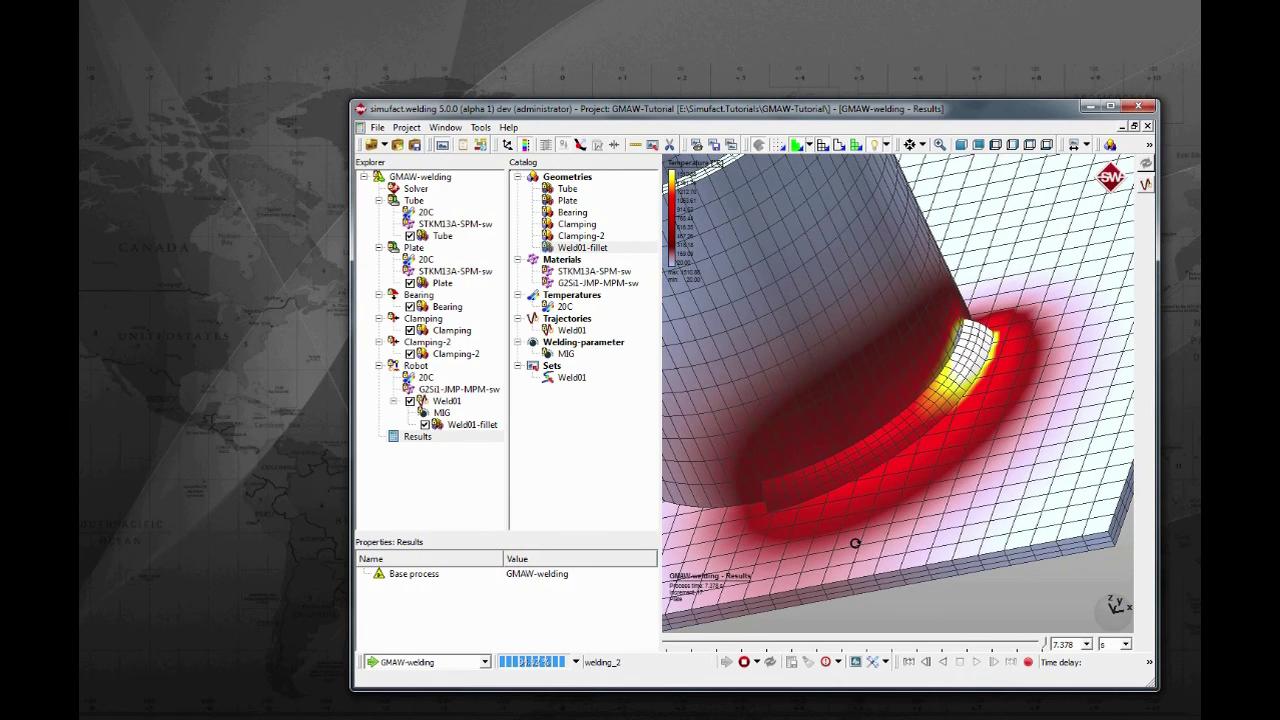
left_click(1150, 145)
left_click(1134, 161)
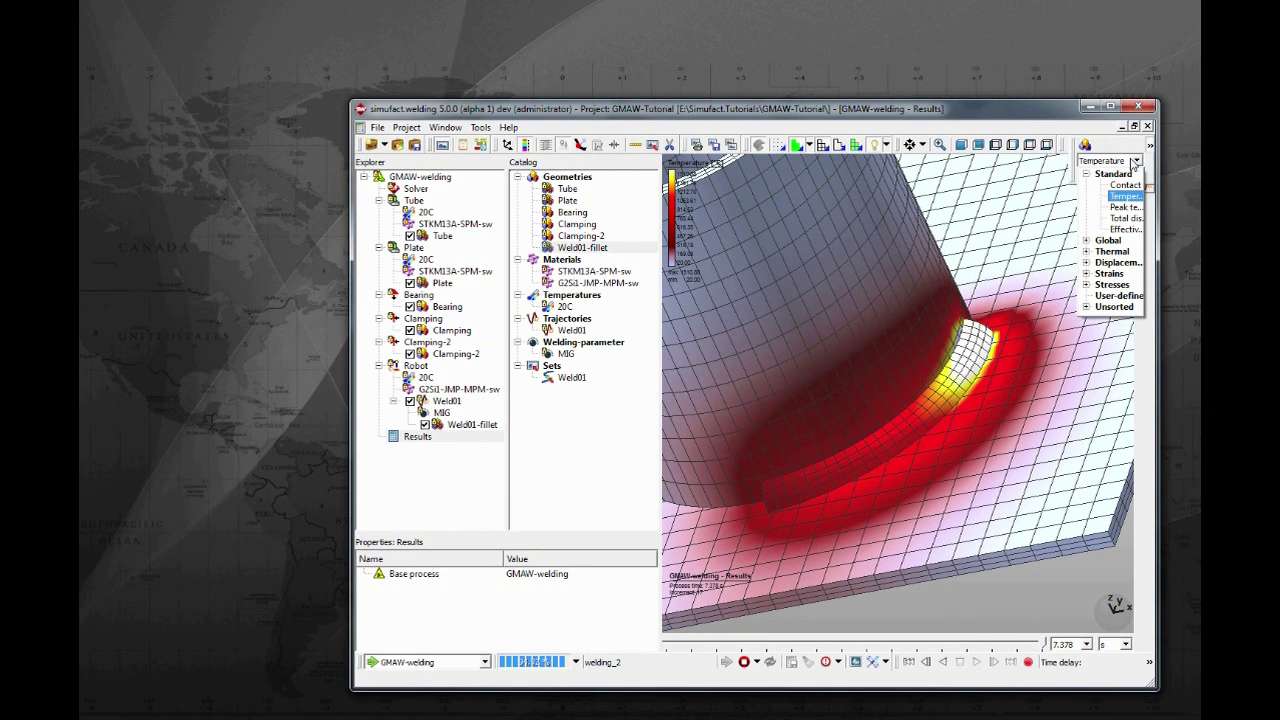
left_click(1126, 219)
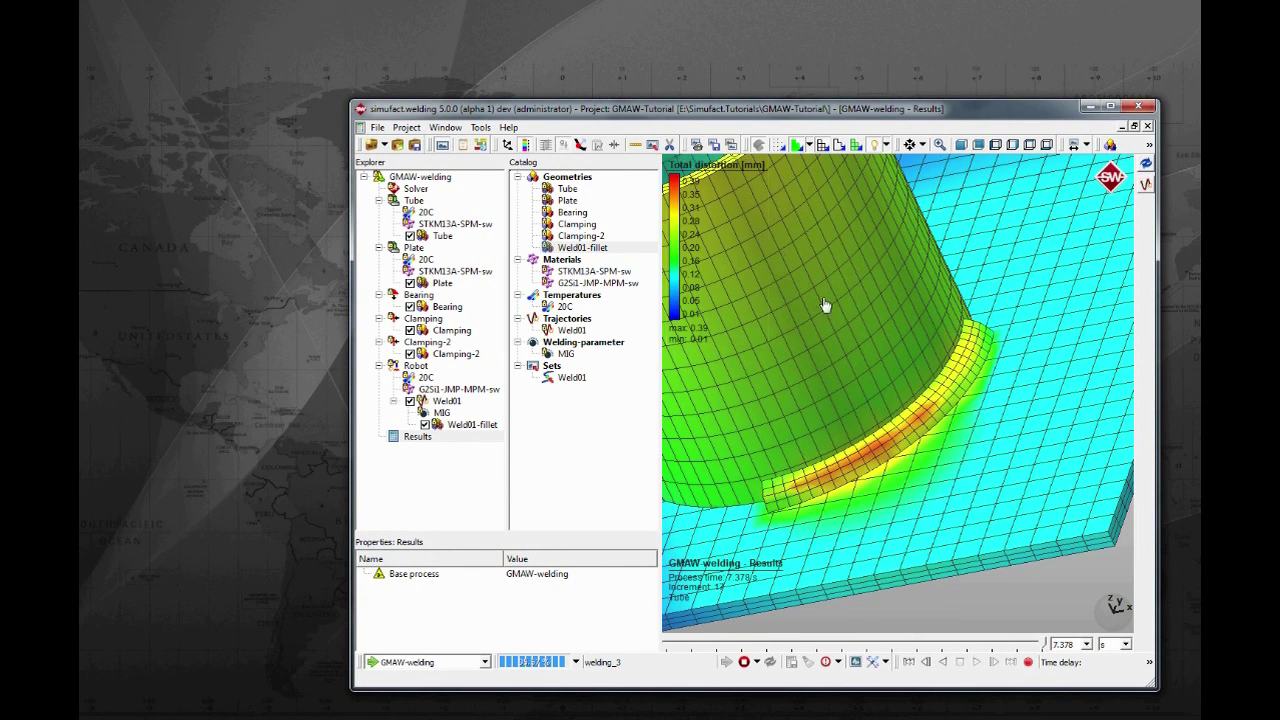
Rotate the tube, show effective stress in MPa, and jump to the final increment at 7.478 s.
left_click_drag(825, 305, 963, 346)
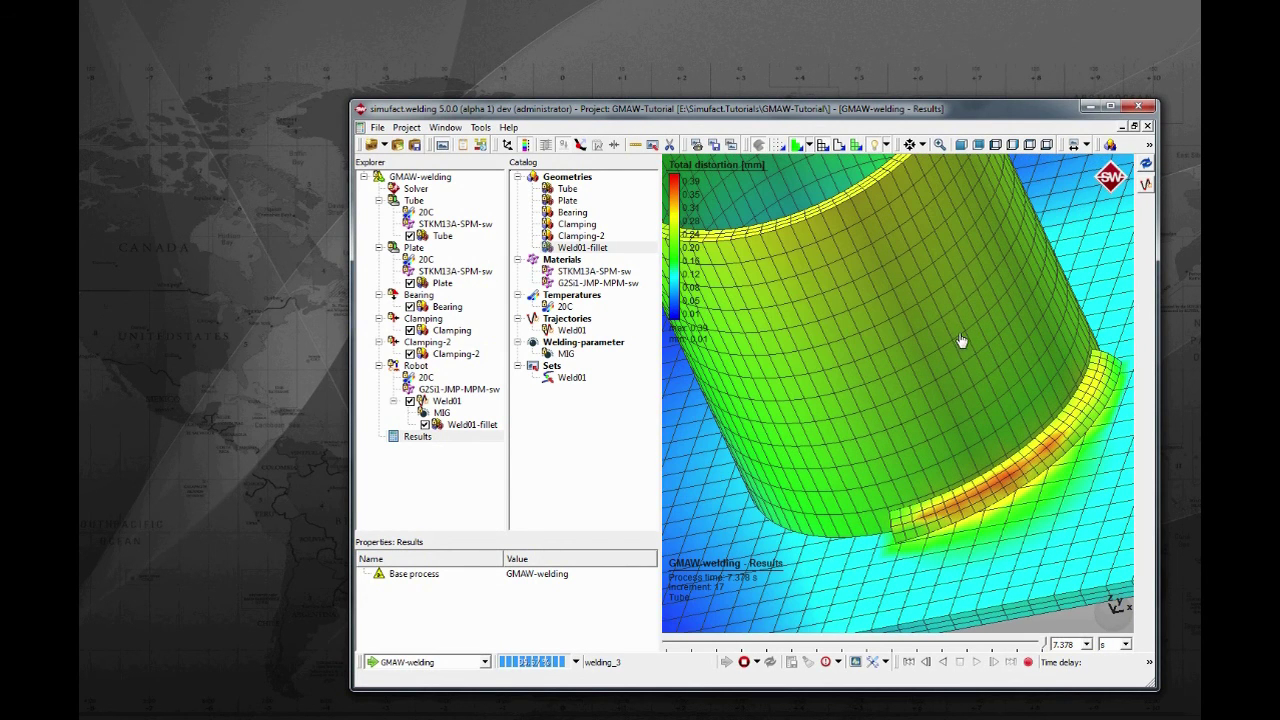
left_click(1146, 148)
left_click(1136, 161)
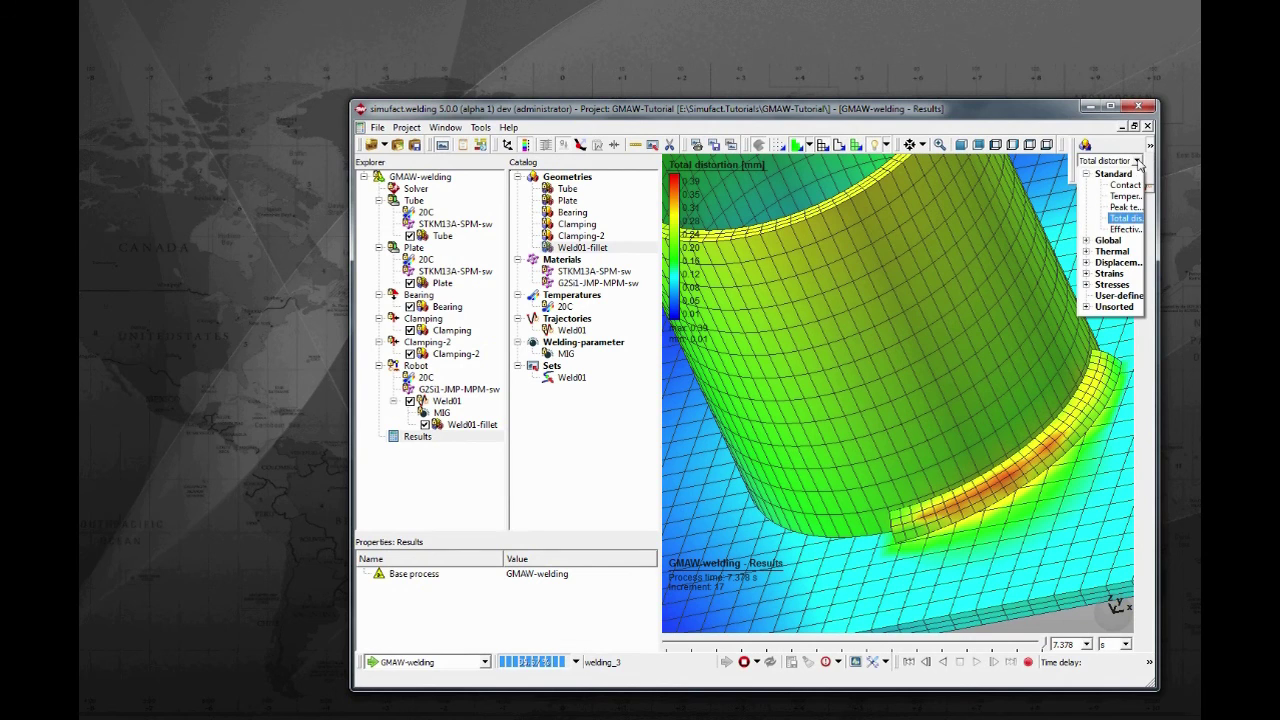
left_click(1124, 229)
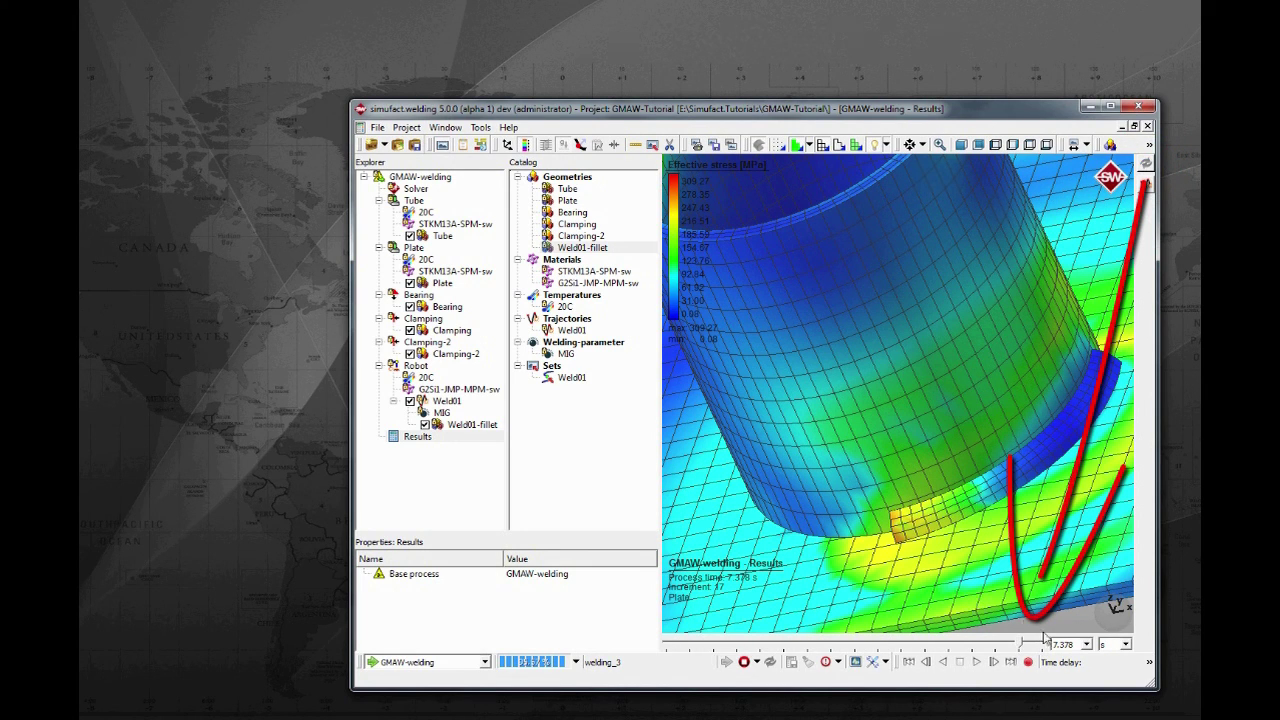
left_click(1008, 662)
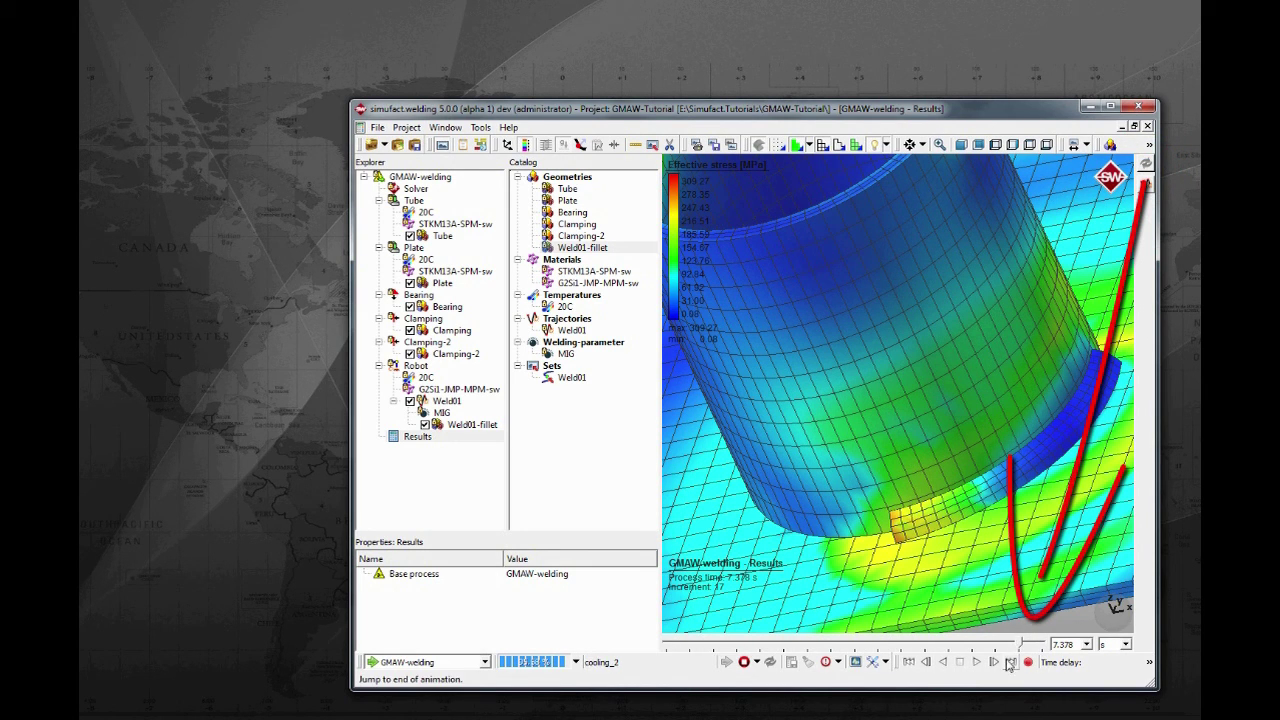